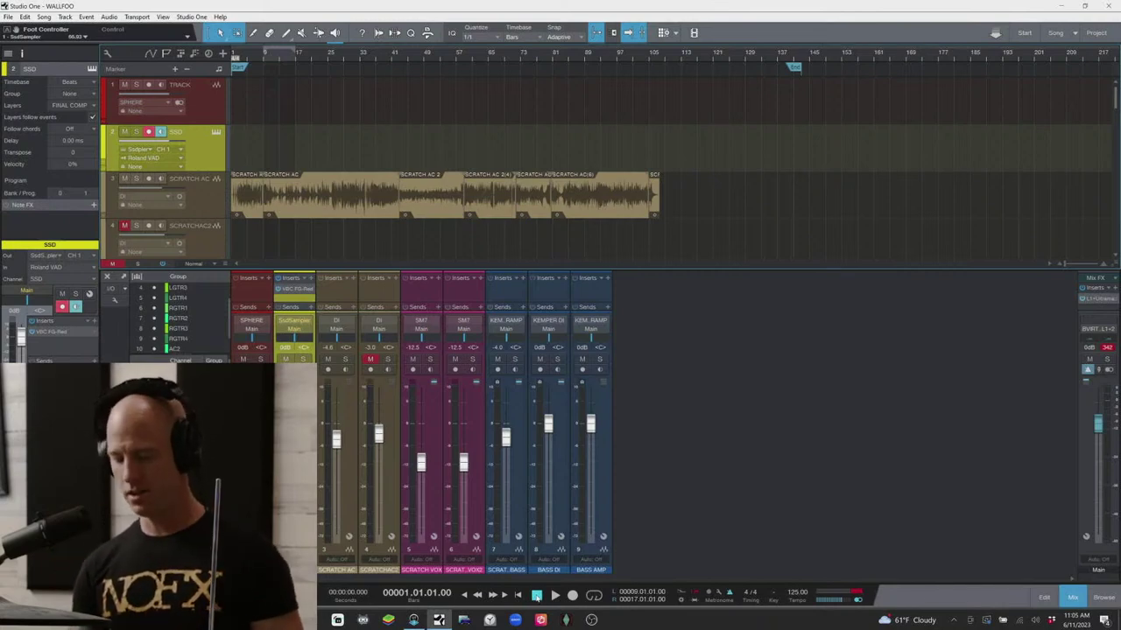
- Enlarge the SSD track lane to fill the arrangement area and briefly test playback from the song start
{"action": "key", "text": "e"}
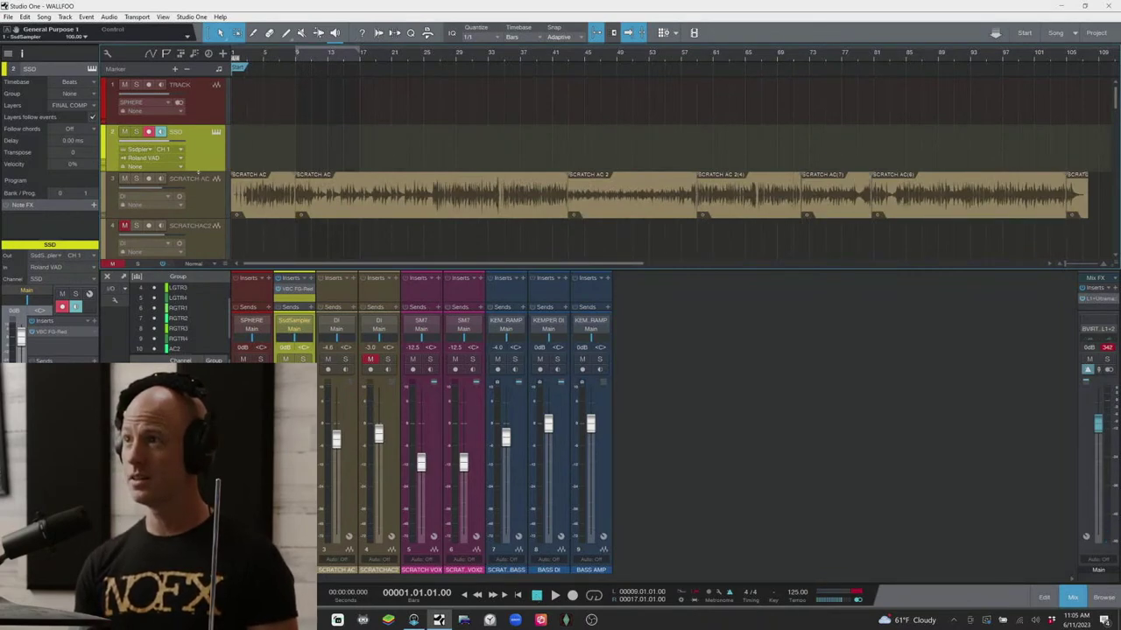
{"action": "left_click_drag", "start_coordinate": [200, 173], "coordinate": [337, 248]}
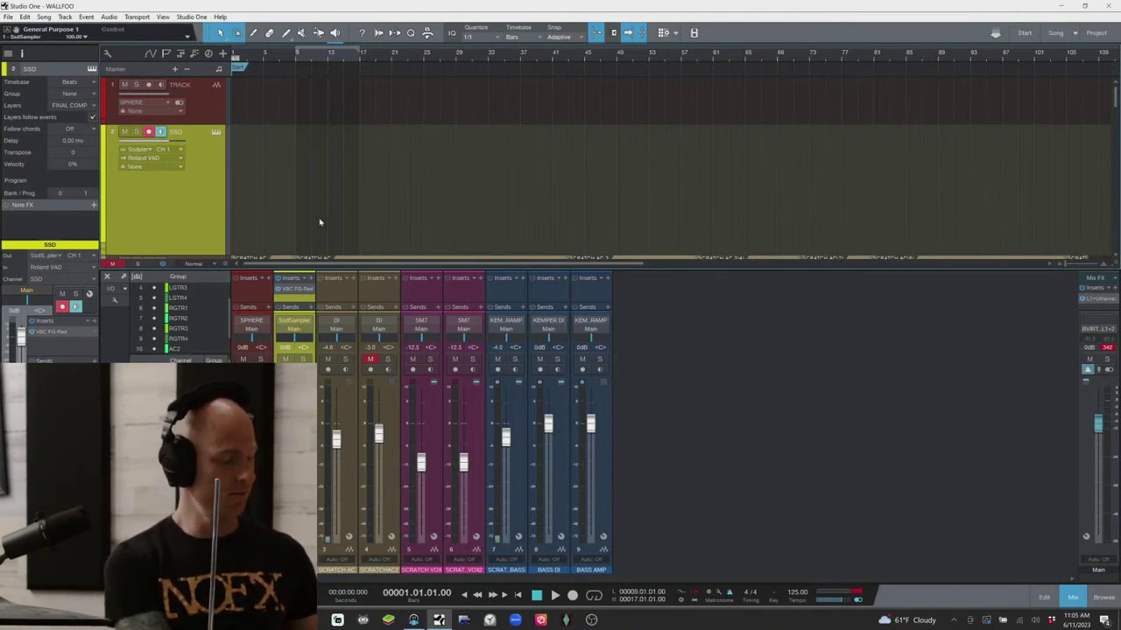
{"action": "key", "text": "space"}
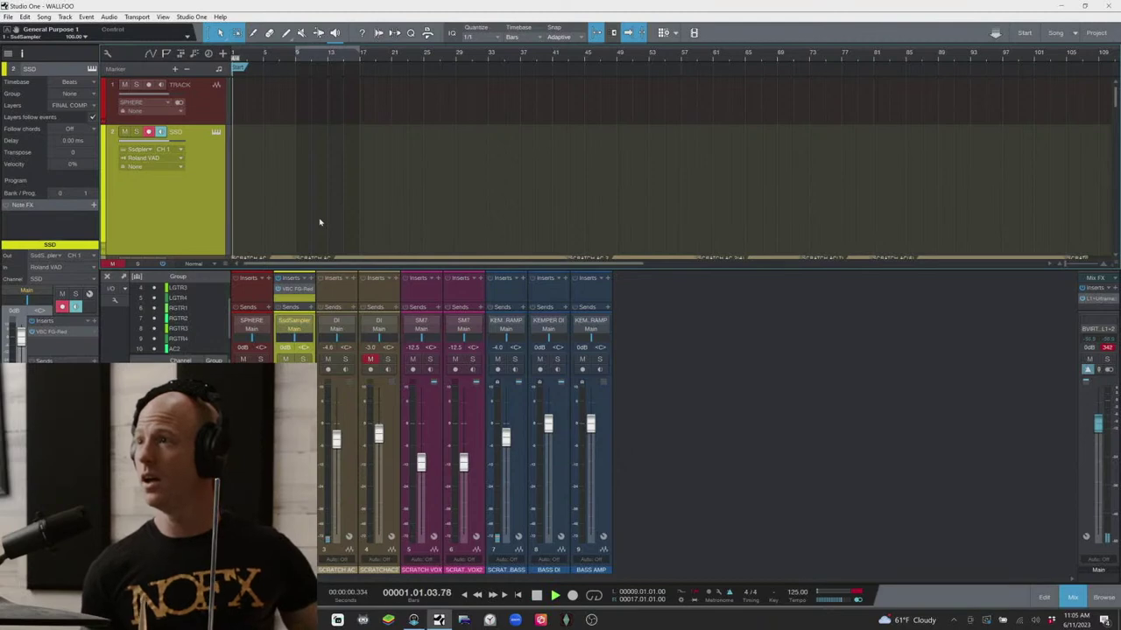
{"action": "key", "text": "space"}
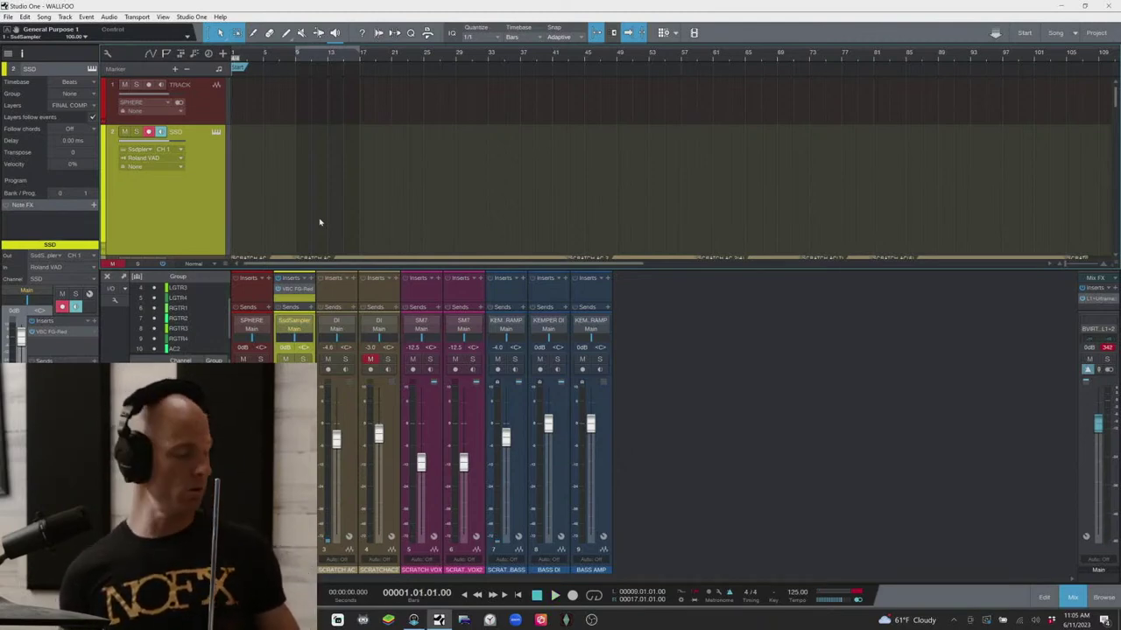
- Record a trial drum take of about 12 bars on the SSD track, and discard it after listening back
{"action": "key", "text": "KP_Multiply"}
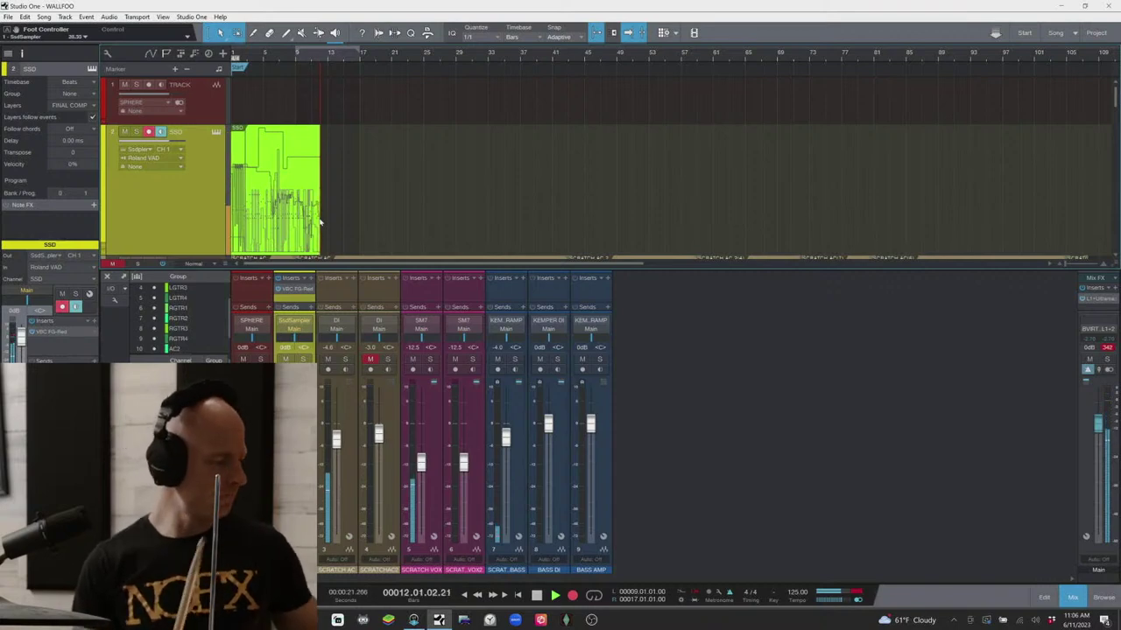
{"action": "key", "text": "space"}
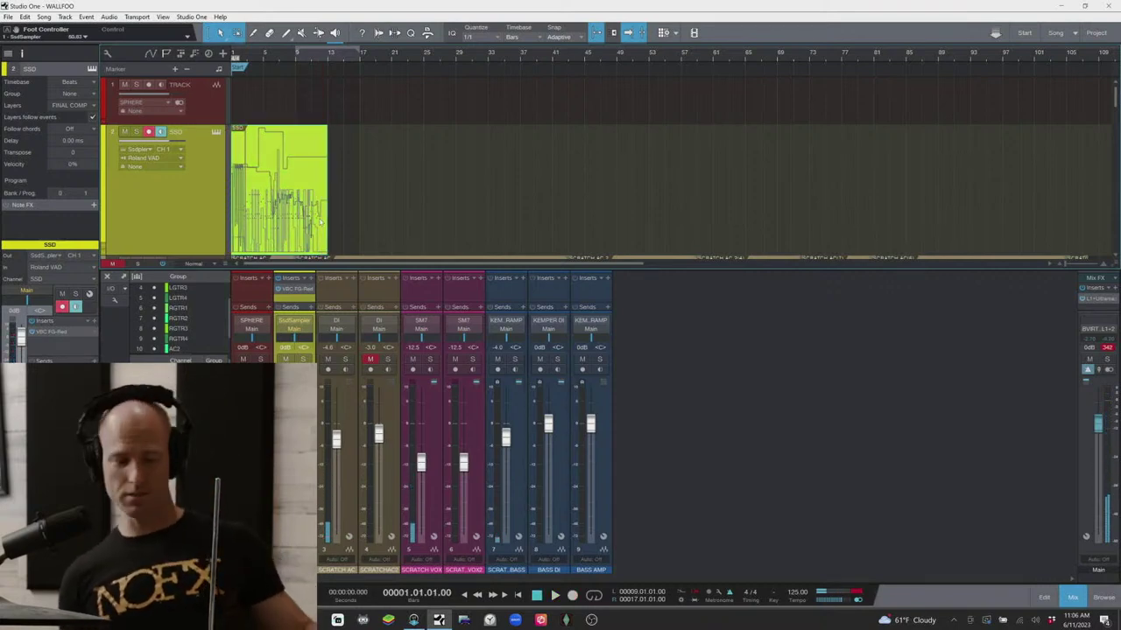
{"action": "key", "text": "space"}
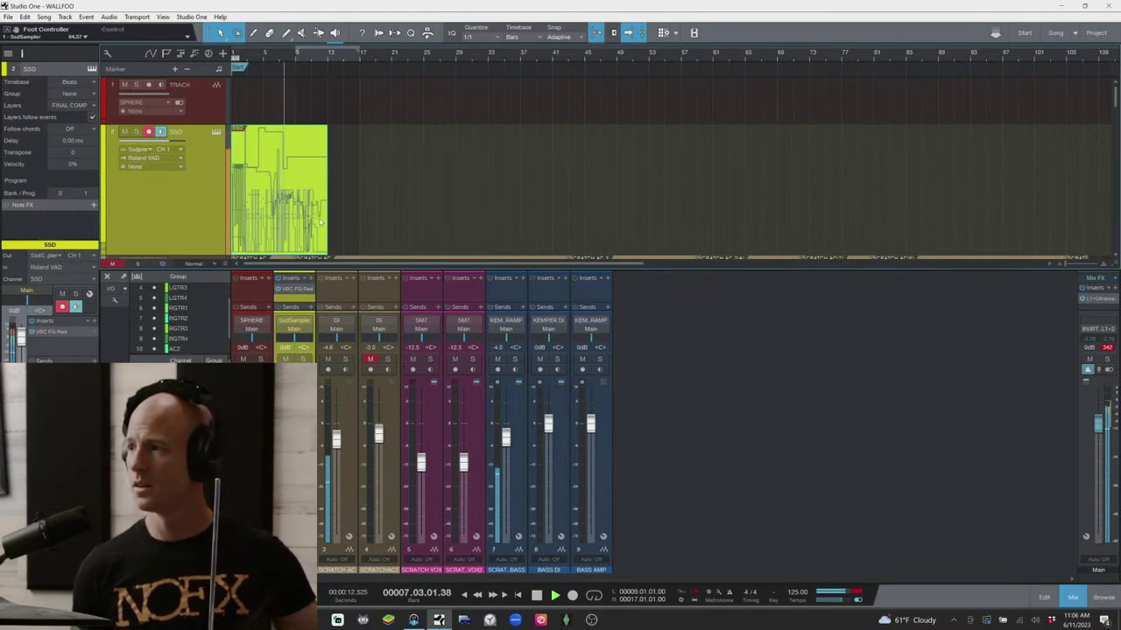
{"action": "key", "text": "space"}
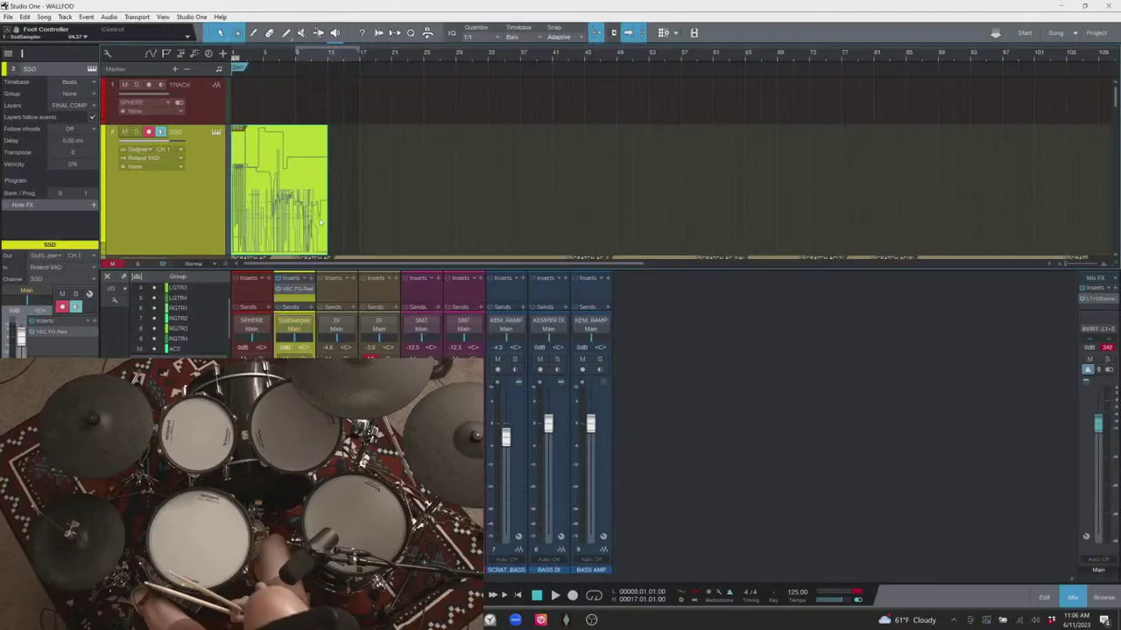
{"action": "key", "text": "Delete"}
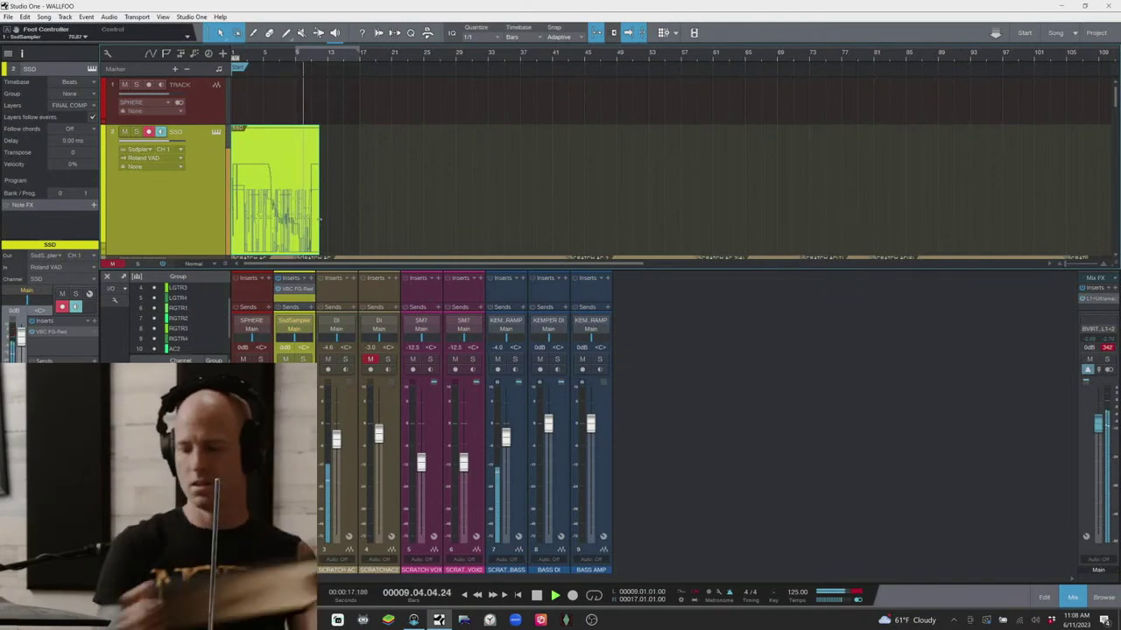
- Stop playback, inspect the notes of the SSD drum take in the note editor, and delete the take
{"action": "key", "text": "space"}
{"action": "double_click", "coordinate": [269, 243]}
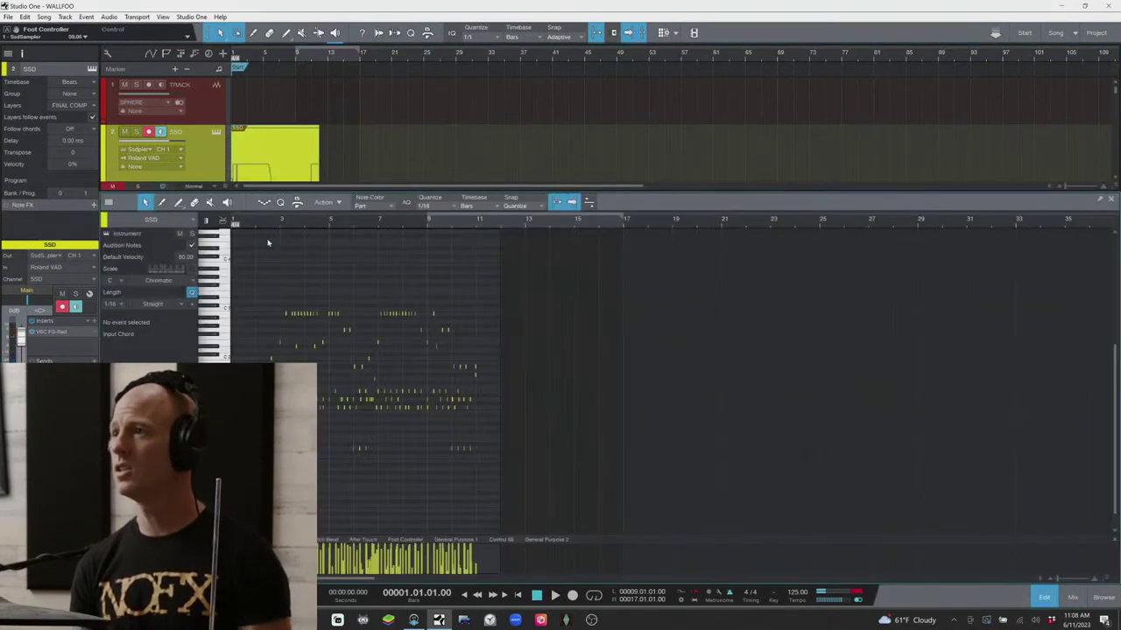
{"action": "key", "text": "F3"}
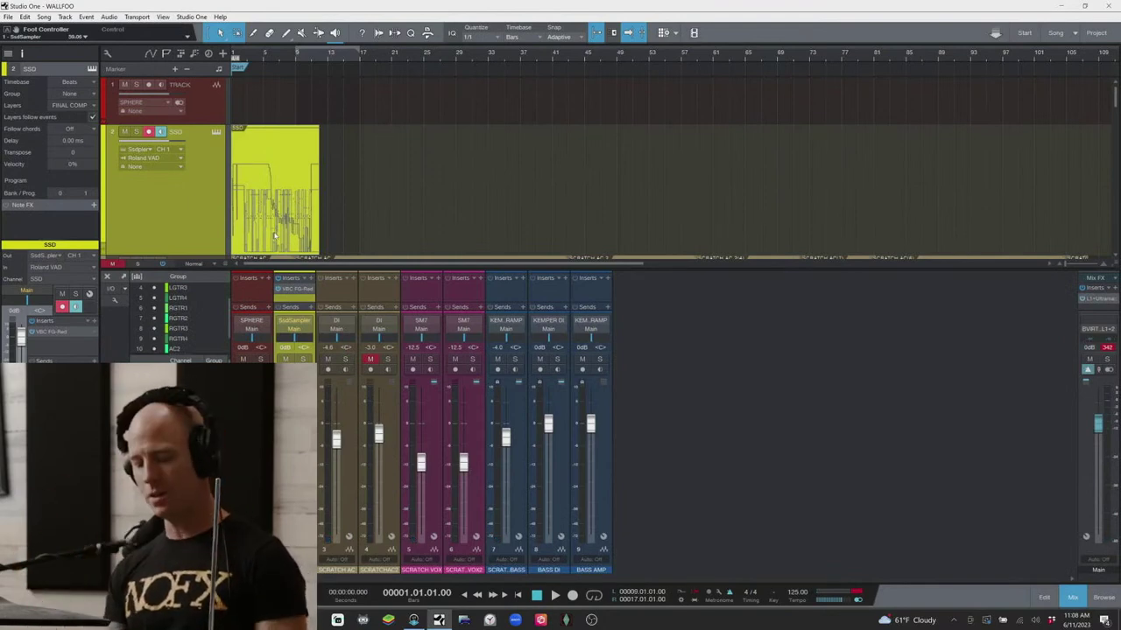
{"action": "key", "text": "Delete"}
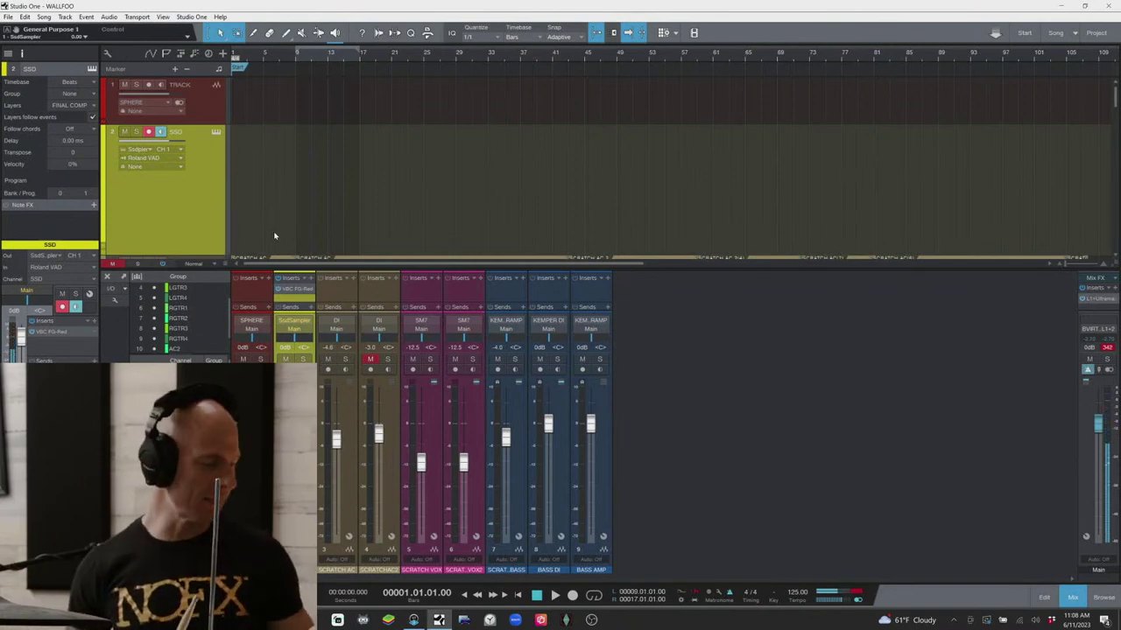
- Try to retrieve the unrecorded drum playing onto the SSD track with retrospective recording, and undo it
{"action": "key", "text": "shift+KP_Multiply"}
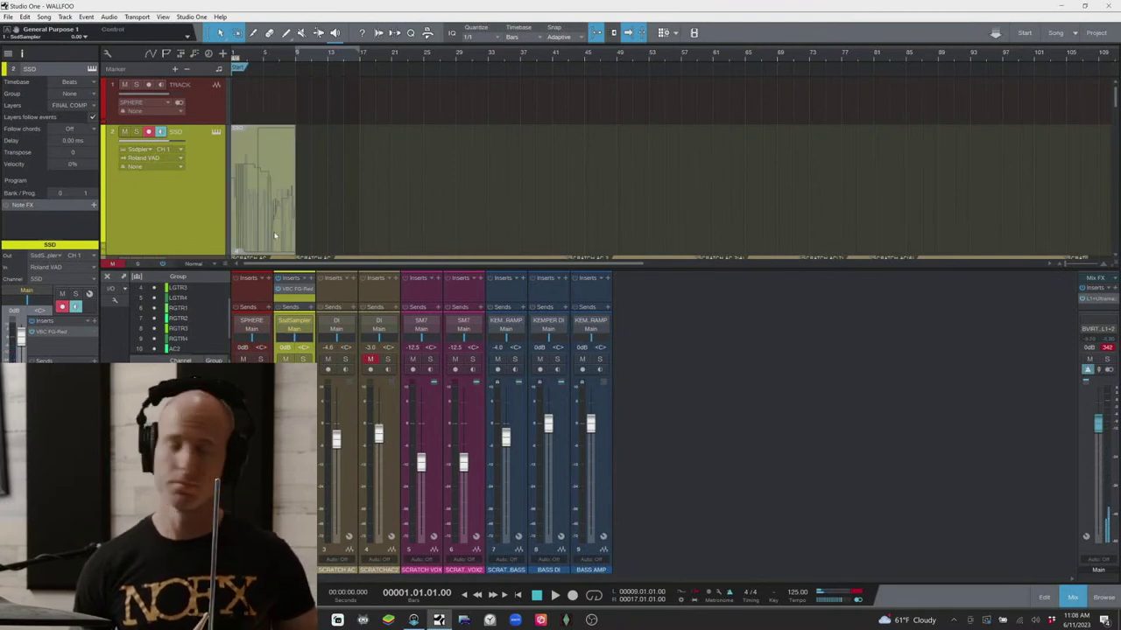
{"action": "key", "text": "ctrl+z"}
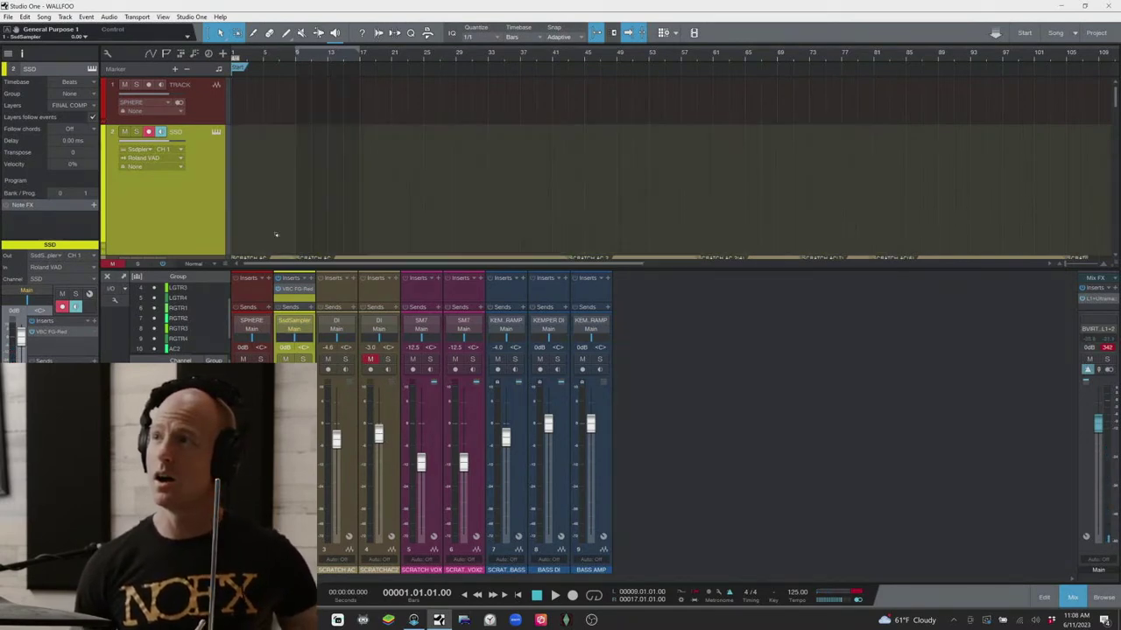
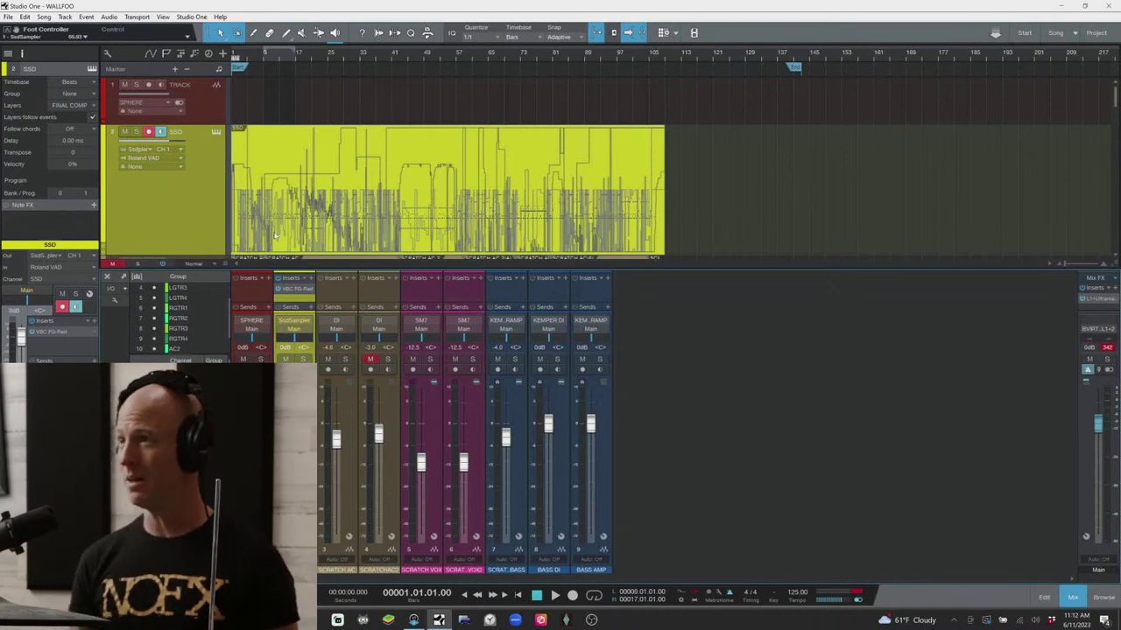
- Open the full-length SSD drum take in the note editor and focus on the first notes around bar 2
{"action": "scroll", "coordinate": [276, 235], "scroll_direction": "up", "scroll_amount": 5}
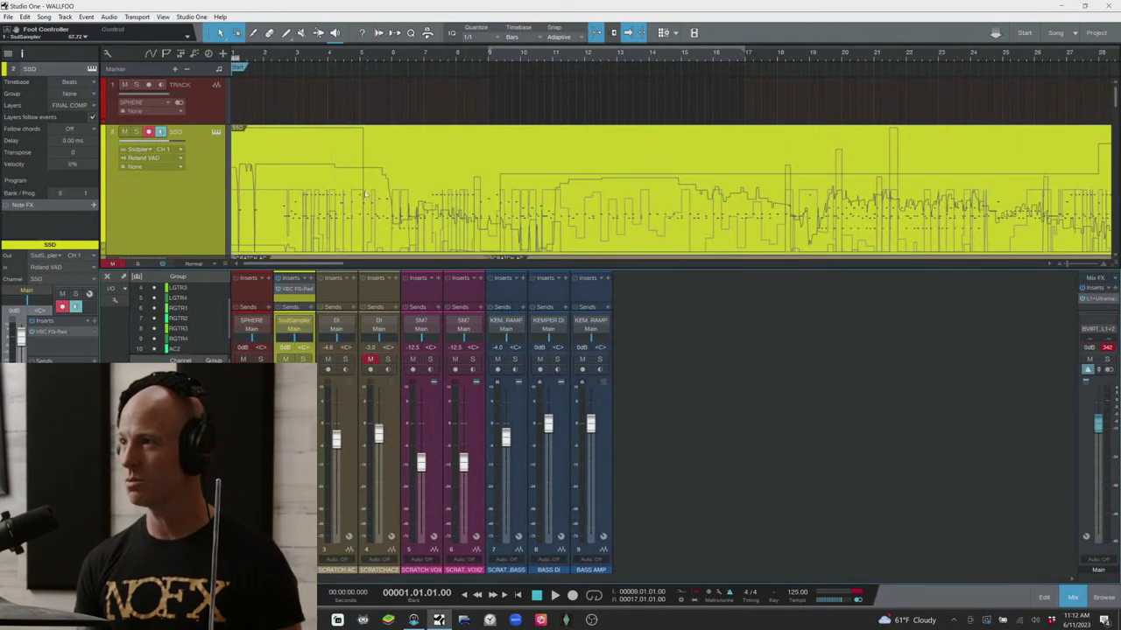
{"action": "double_click", "coordinate": [373, 229]}
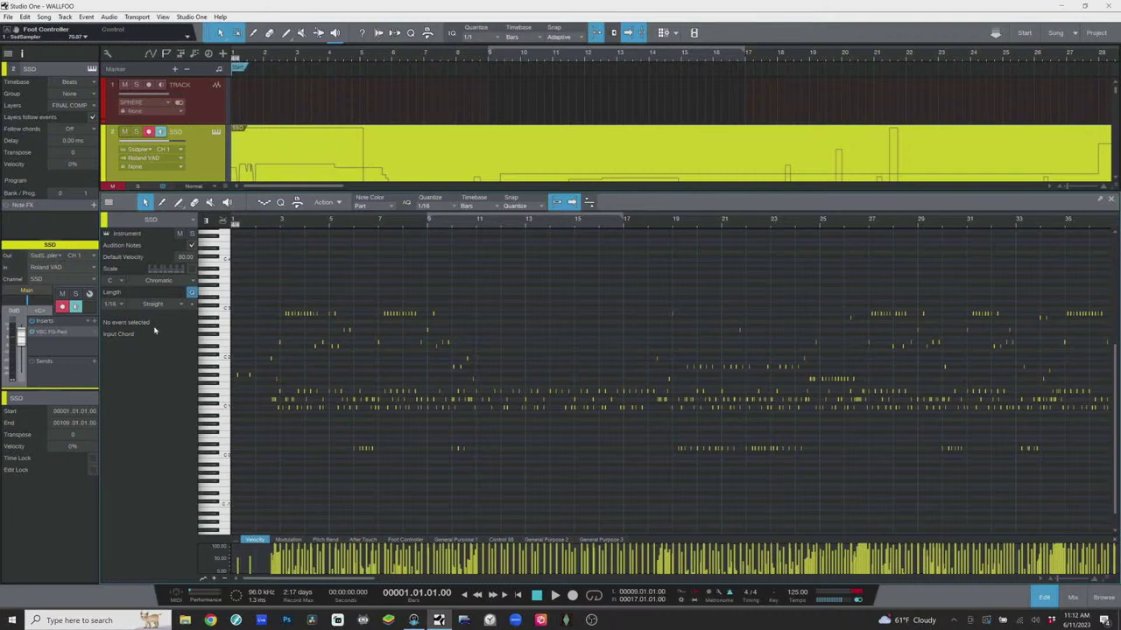
{"action": "left_click", "coordinate": [277, 222]}
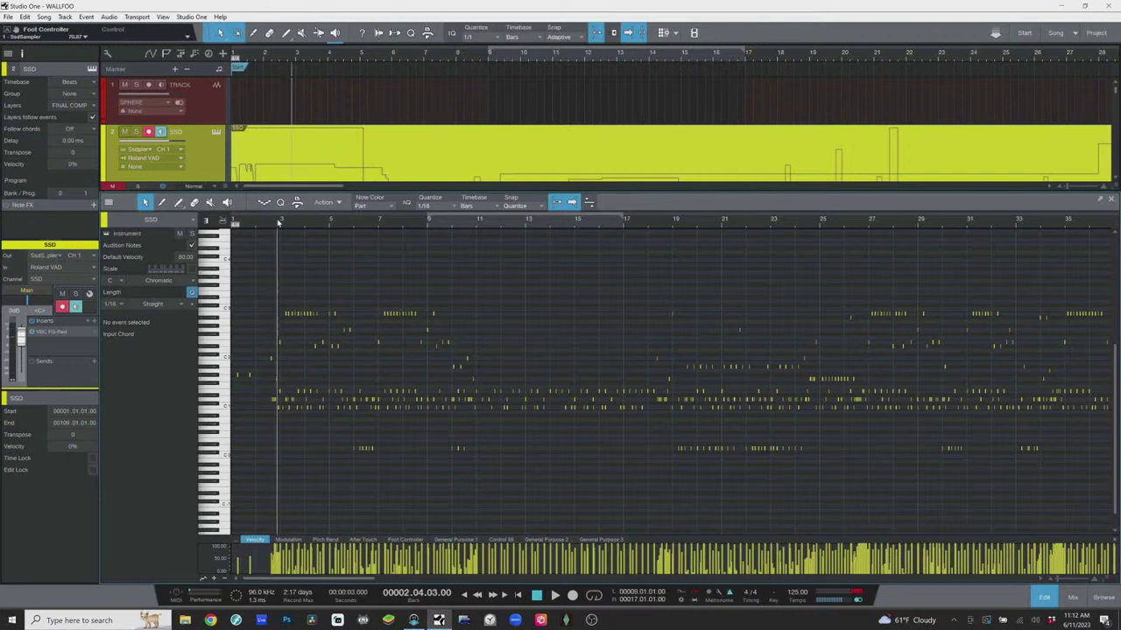
{"action": "scroll", "coordinate": [277, 223], "scroll_direction": "up", "scroll_amount": 5}
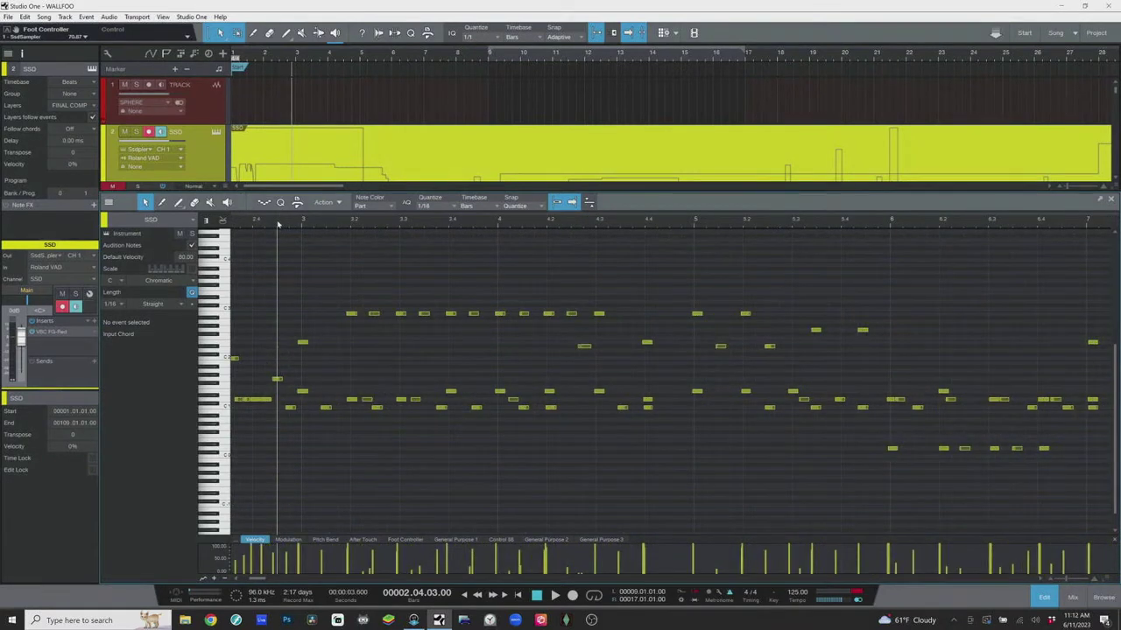
{"action": "scroll", "coordinate": [277, 224], "scroll_direction": "left", "scroll_amount": 2}
{"action": "scroll", "coordinate": [277, 224], "scroll_direction": "left", "scroll_amount": 3}
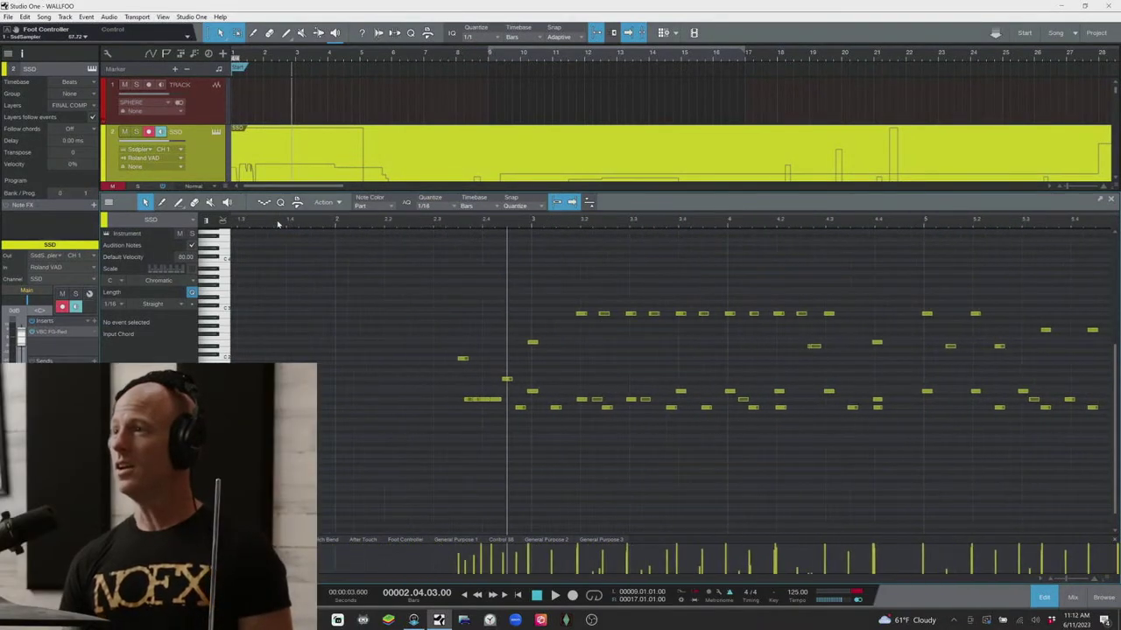
- Place the playback cursor at bar 2 beat 3 and listen to the drum intro from there
{"action": "left_click", "coordinate": [398, 222]}
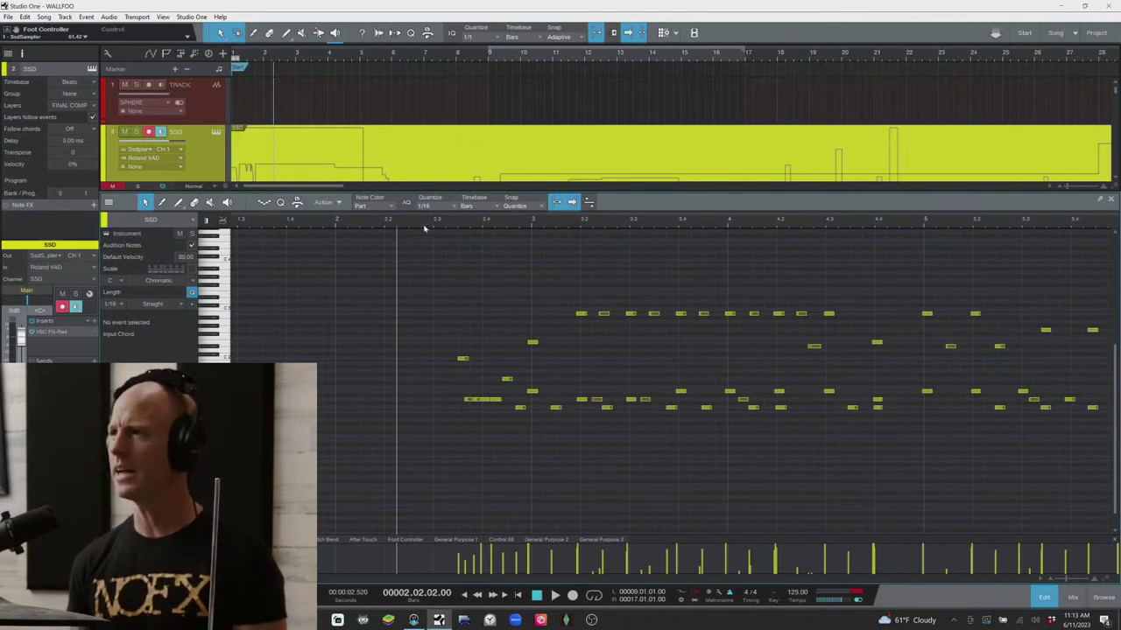
{"action": "left_click", "coordinate": [428, 228]}
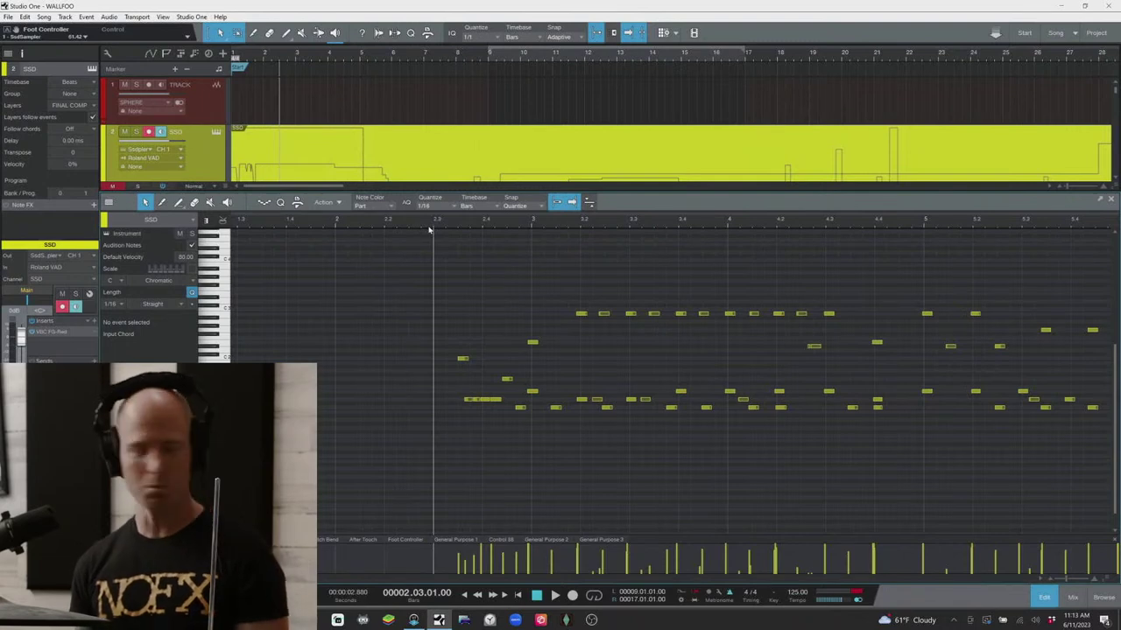
{"action": "key", "text": "space"}
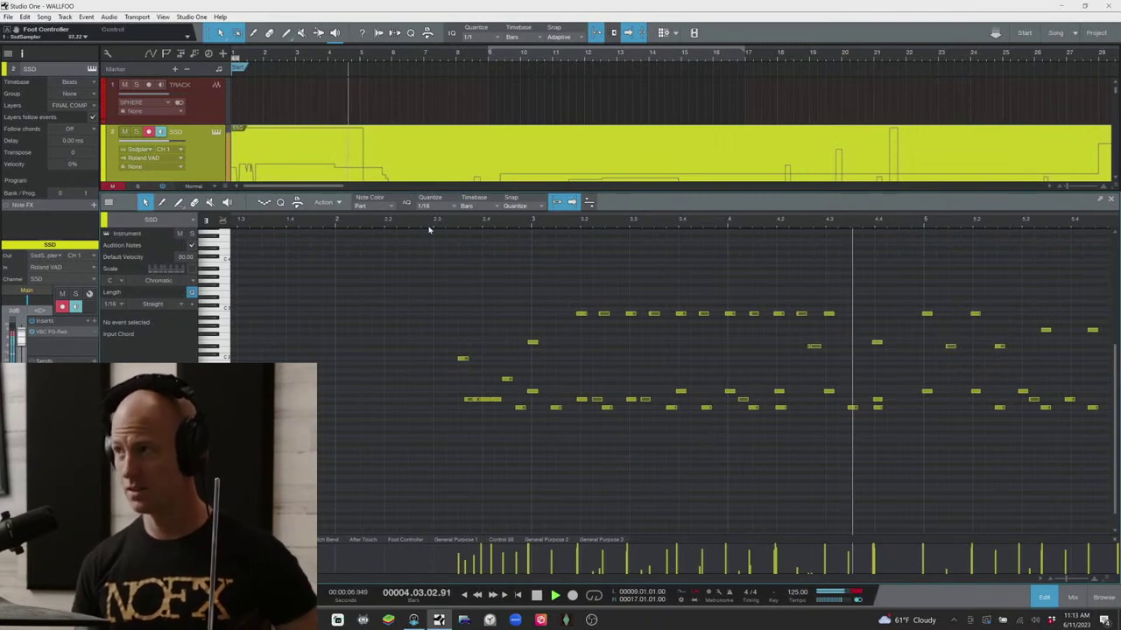
{"action": "key", "text": "space"}
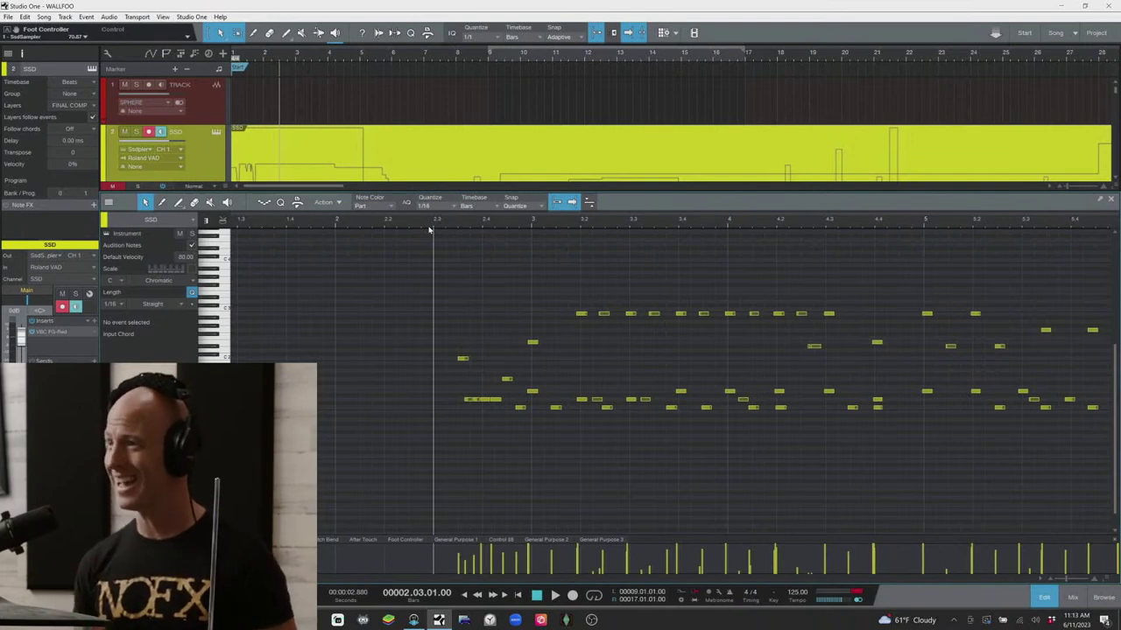
{"action": "key", "text": "space"}
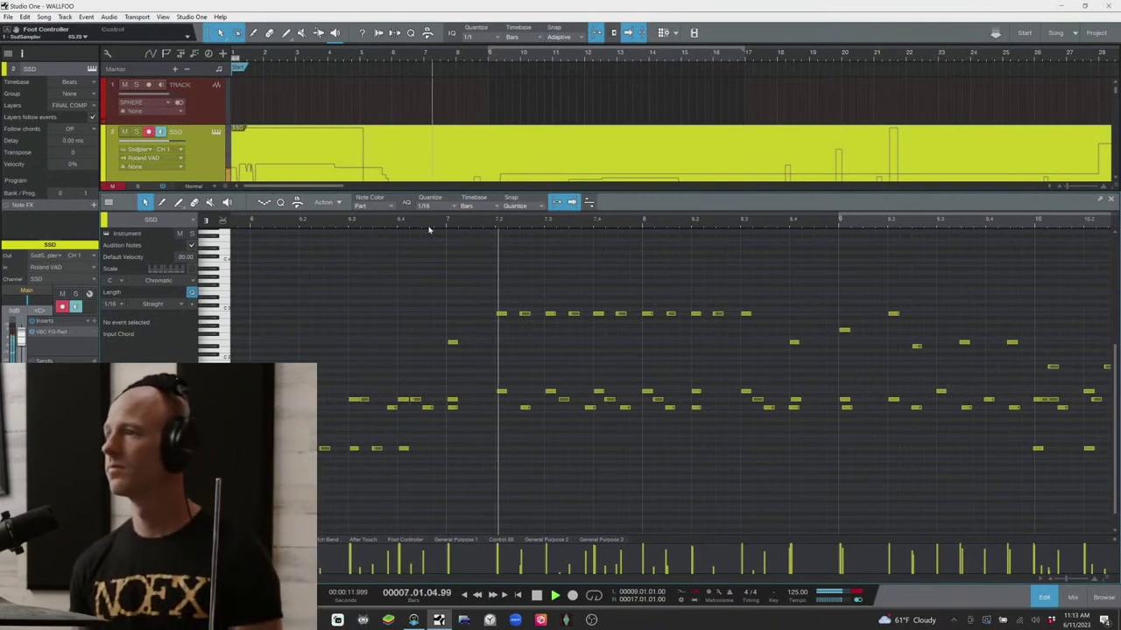
- Follow the drum notes past bar 10 in a wider view, compare with the arrangement, and stop playback
{"action": "scroll", "coordinate": [555, 253], "scroll_direction": "down", "scroll_amount": 4}
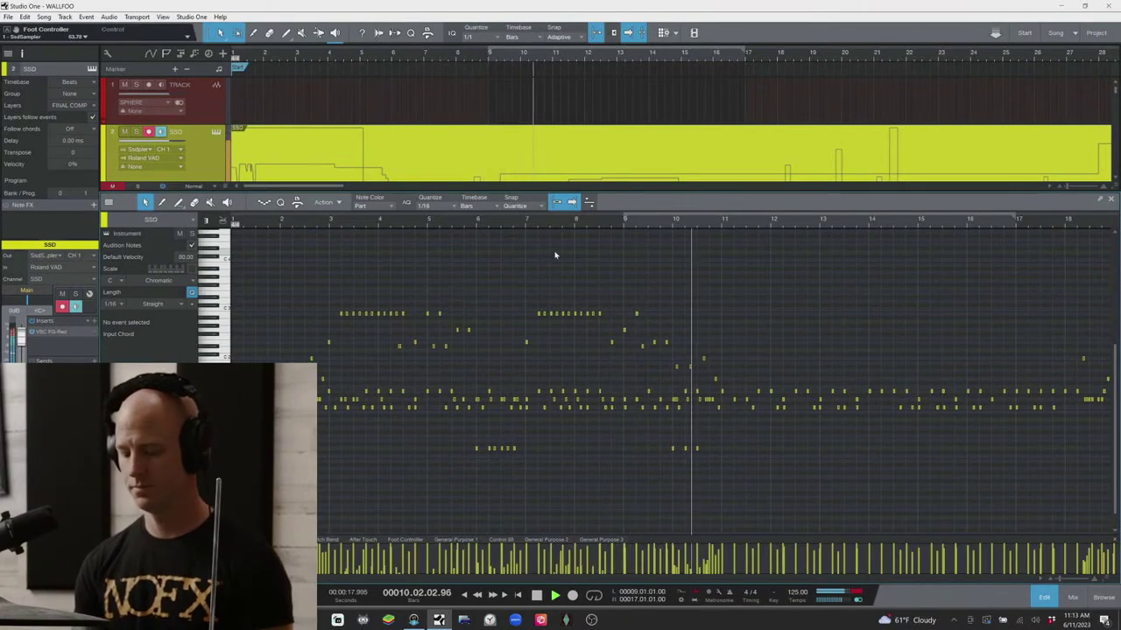
{"action": "key", "text": "F3"}
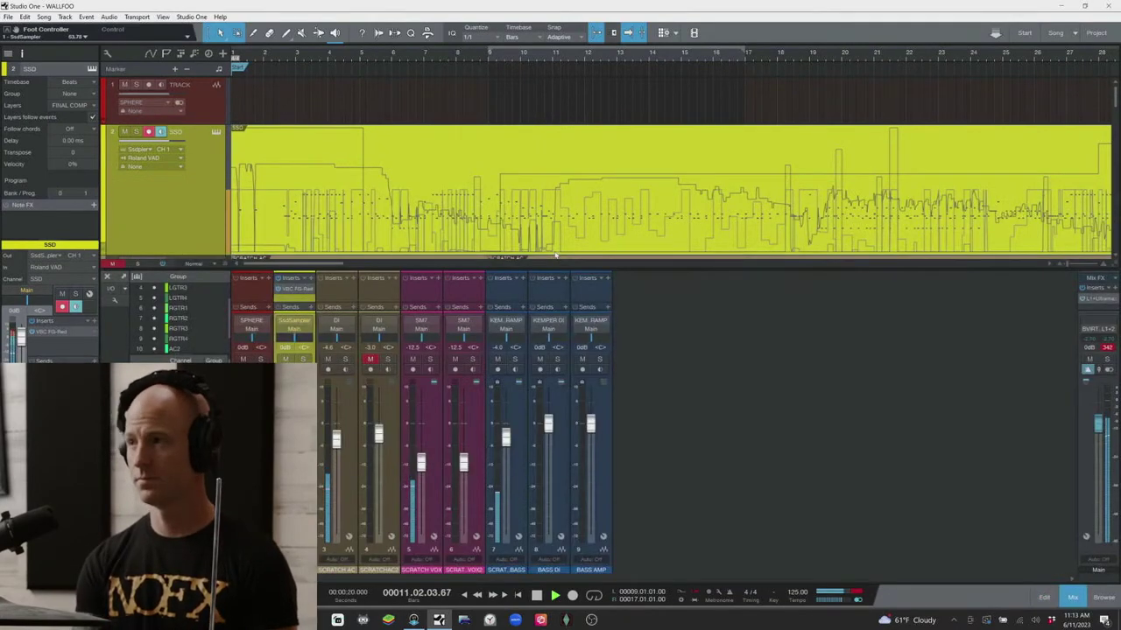
{"action": "key", "text": "F2"}
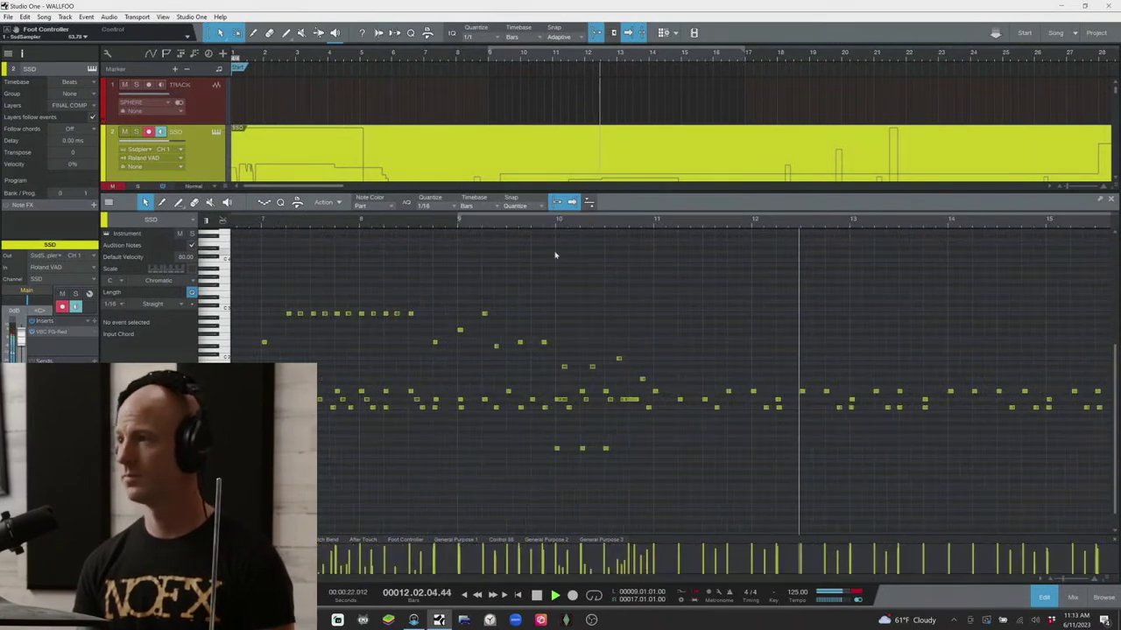
{"action": "key", "text": "space"}
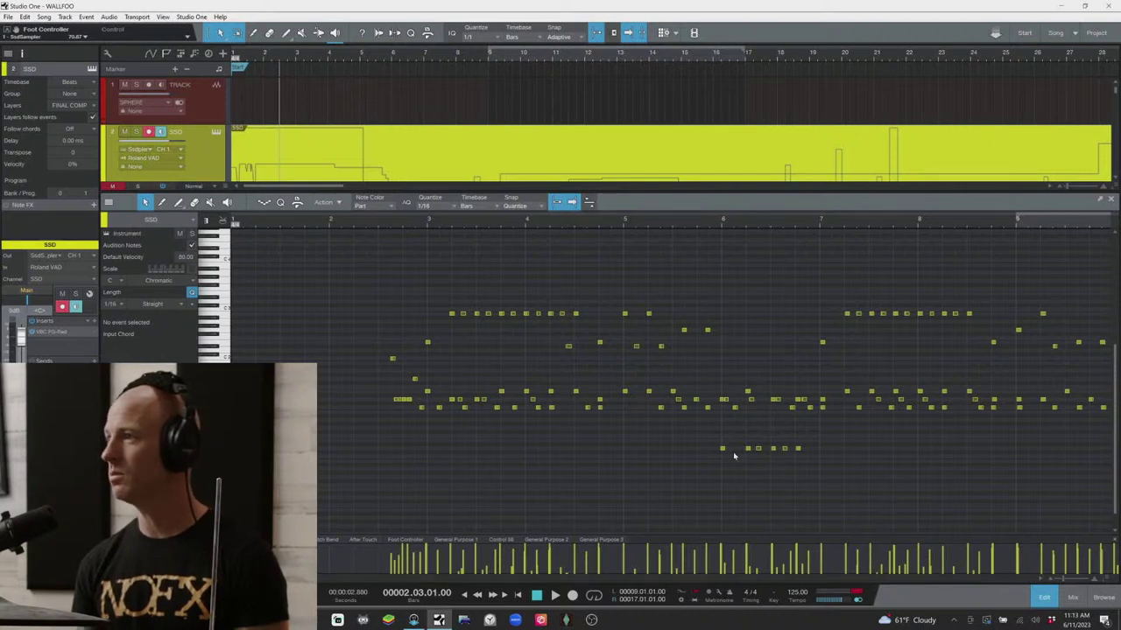
- Select the six low D0 notes in bar 6 and play the passage again from bar 2 beat 3
{"action": "left_click_drag", "start_coordinate": [707, 434], "coordinate": [810, 474]}
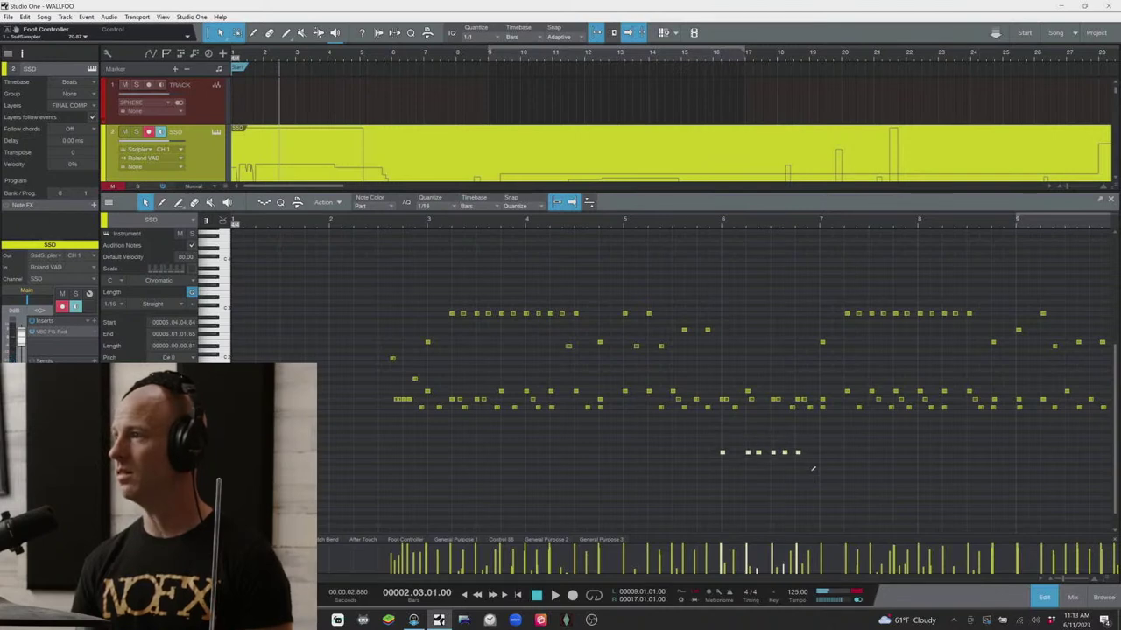
{"action": "key", "text": "space"}
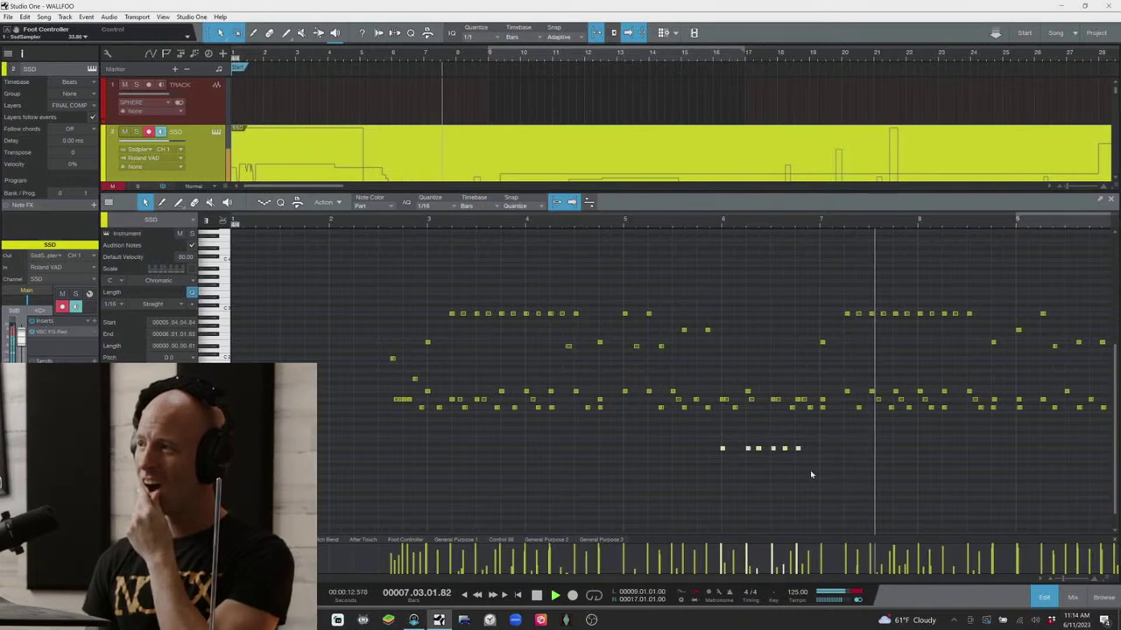
- Focus on the drum fill in bar 10 and play it back from bar 9
{"action": "key", "text": "w"}
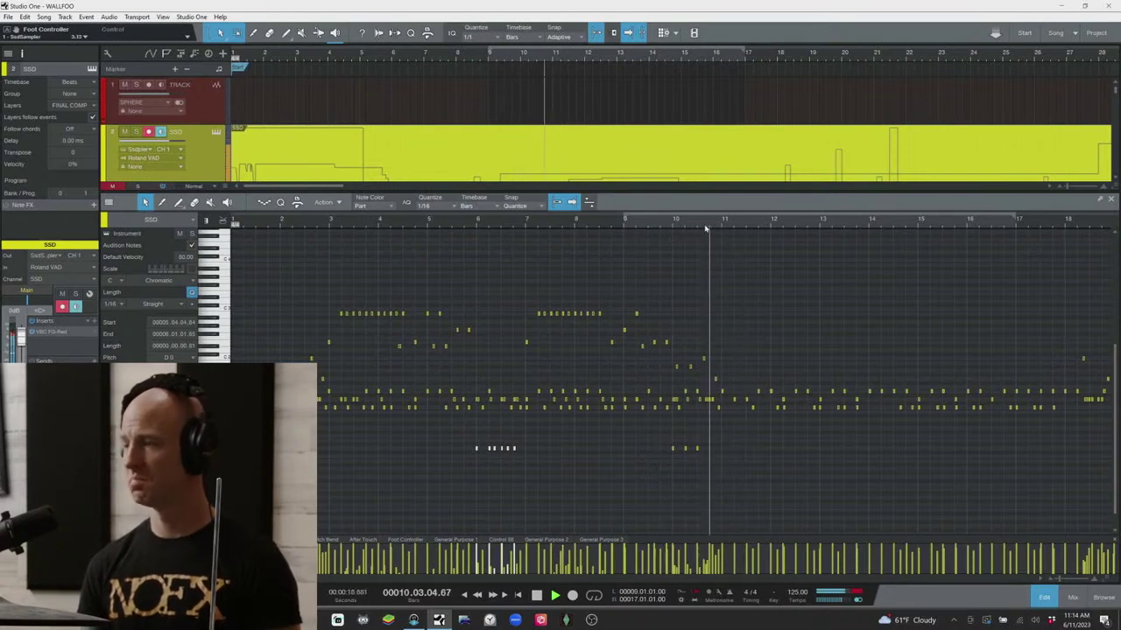
{"action": "key", "text": "e"}
{"action": "left_click", "coordinate": [645, 219]}
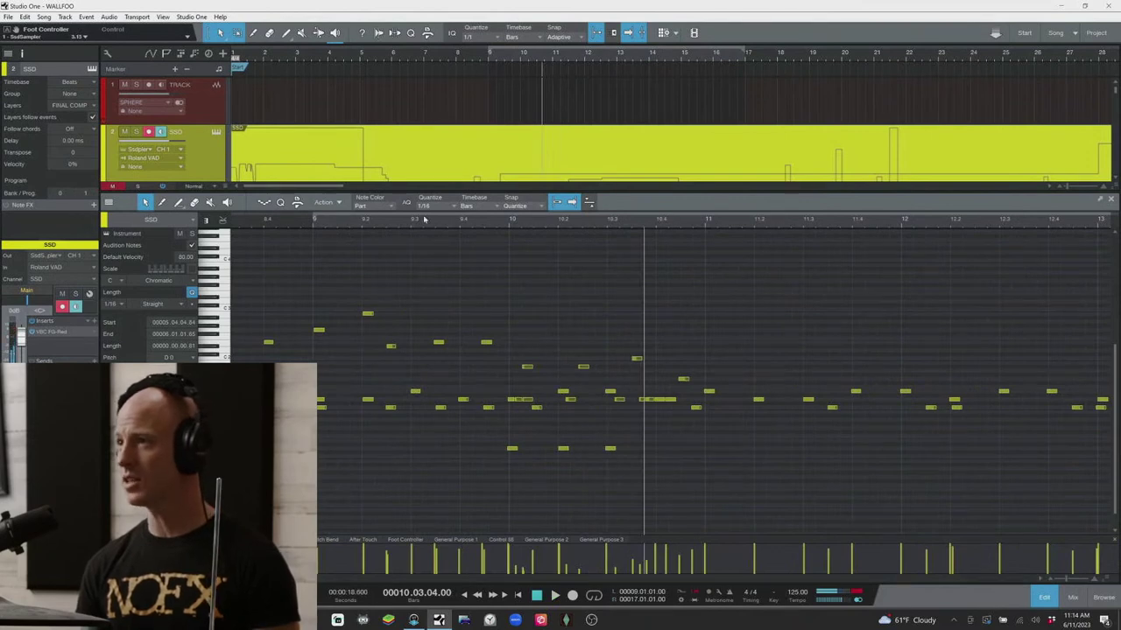
{"action": "key", "text": "space"}
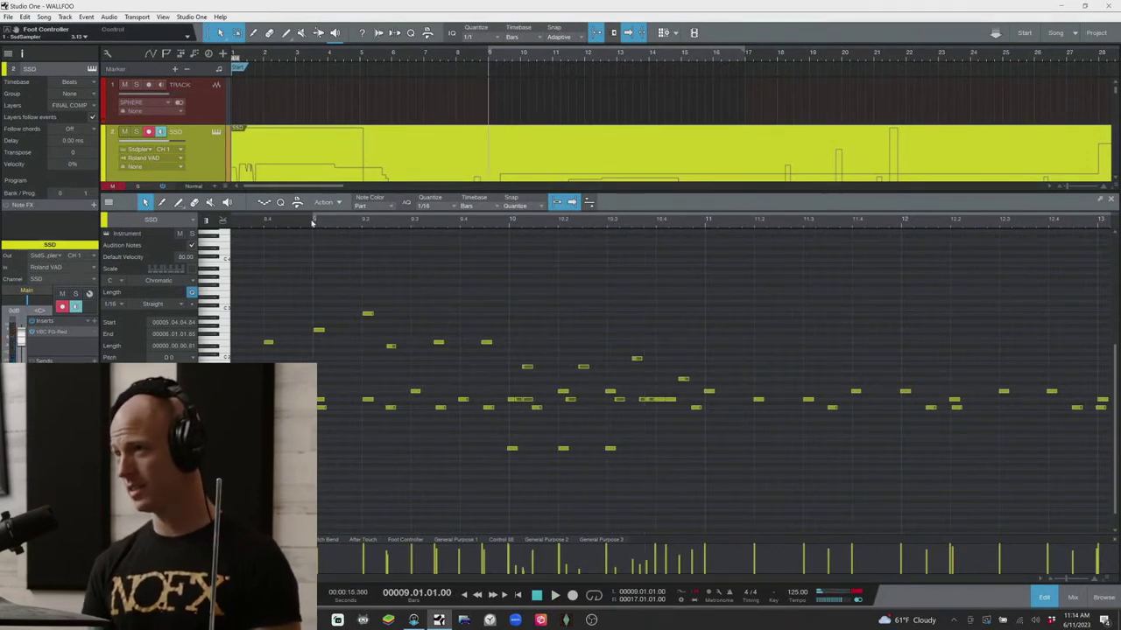
{"action": "key", "text": "space"}
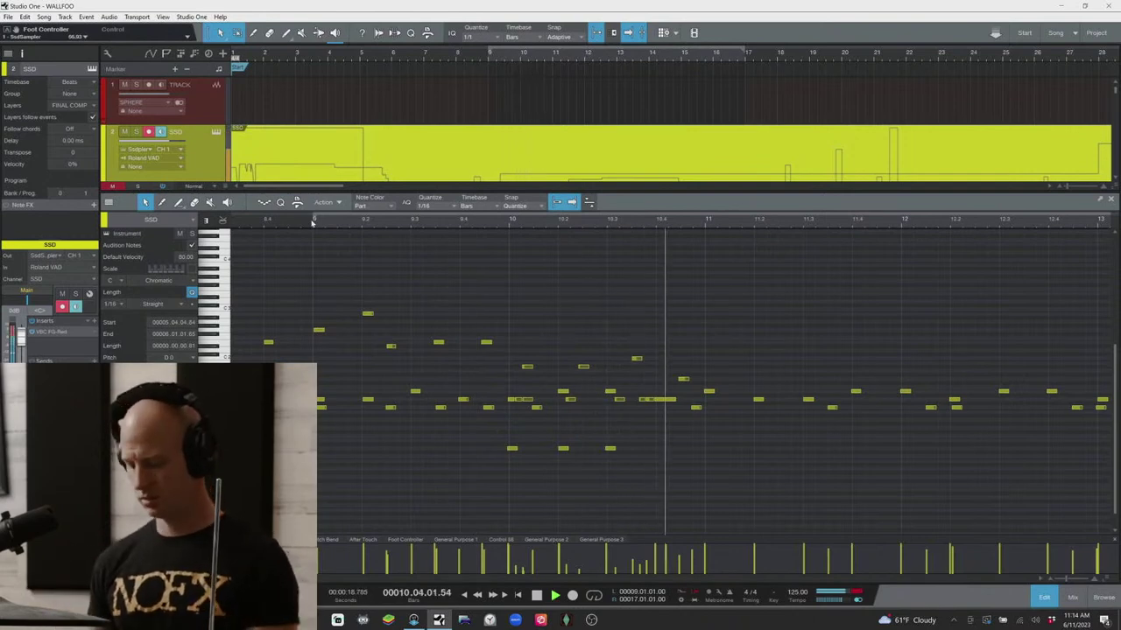
- Play the passage from bar 9, then delete the drum fill notes throughout bar 10 and on the downbeat of bar 11
{"action": "key", "text": "space"}
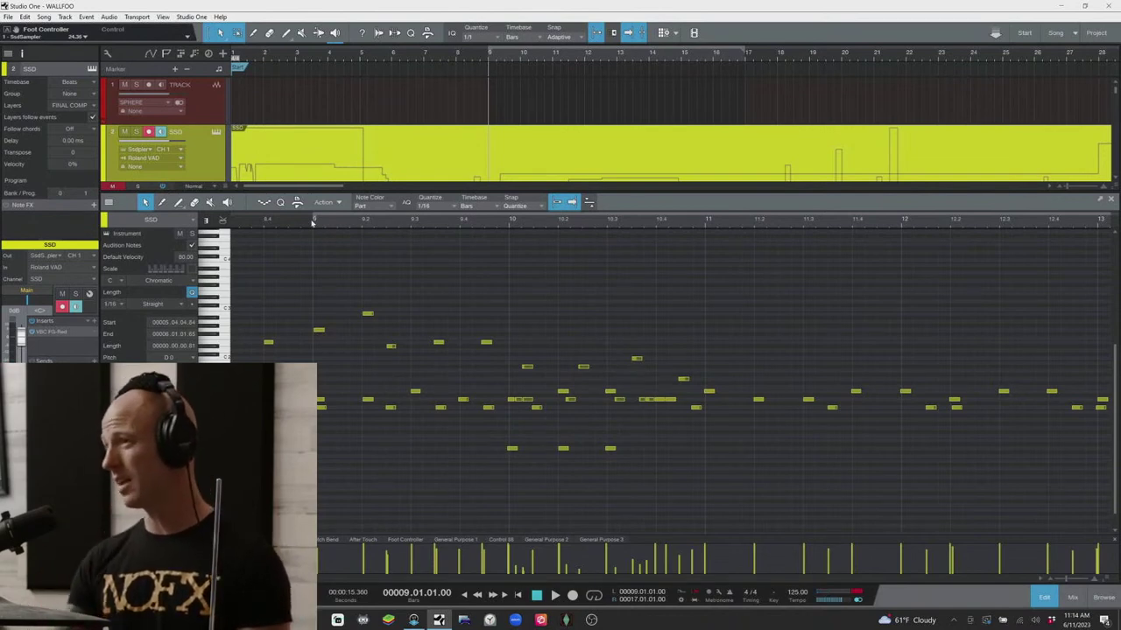
{"action": "key", "text": "space"}
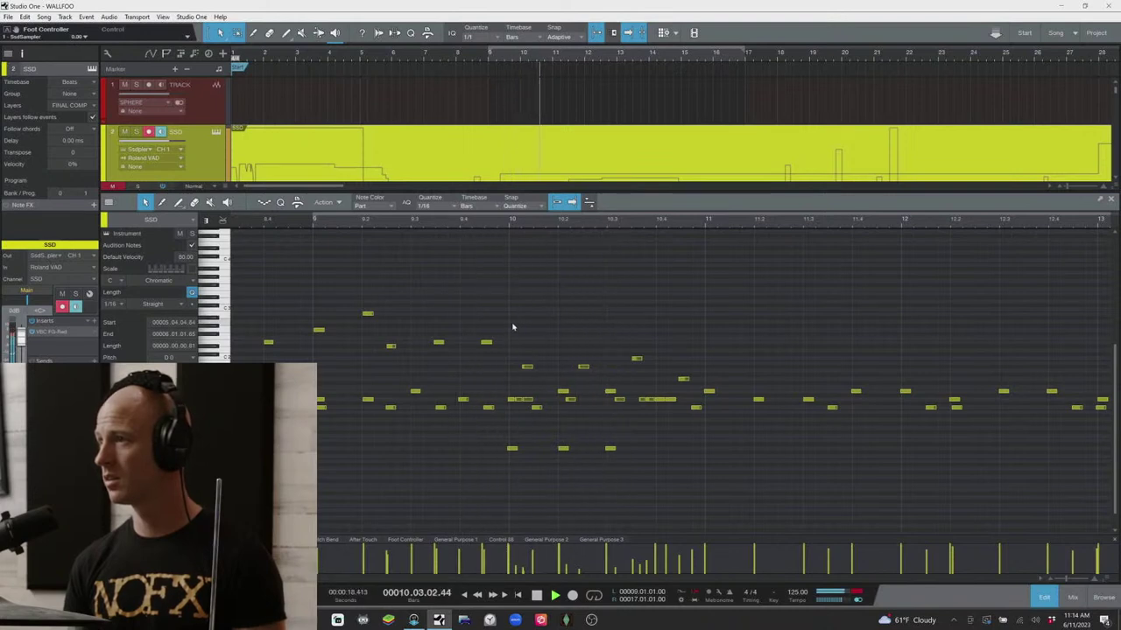
{"action": "left_click_drag", "start_coordinate": [509, 321], "coordinate": [703, 515]}
{"action": "key", "text": "space"}
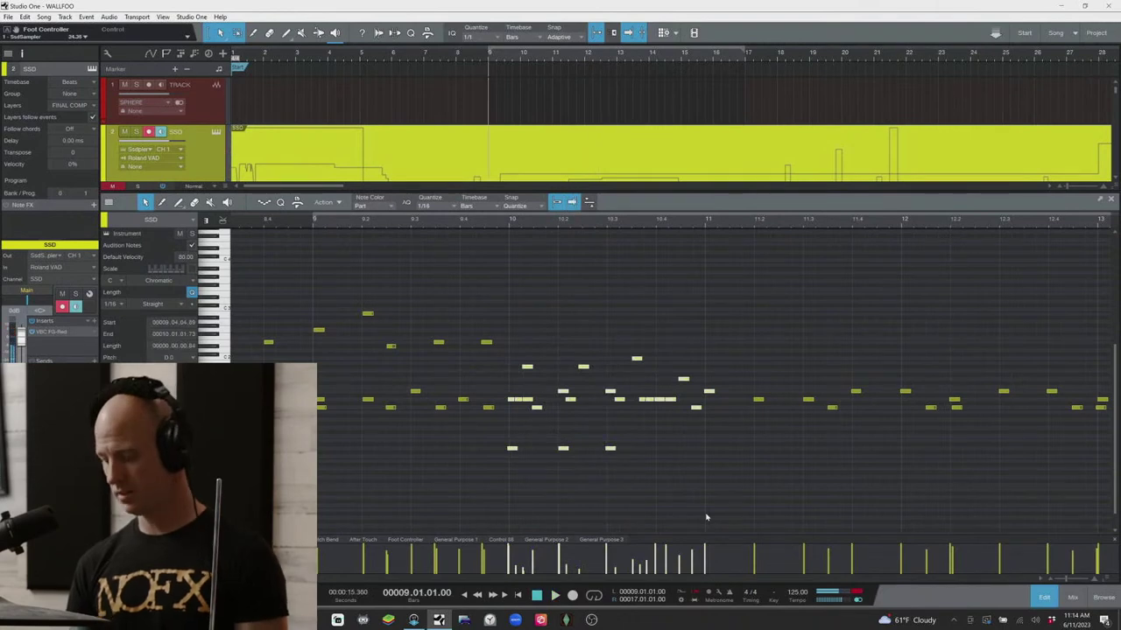
{"action": "key", "text": "Delete"}
- Play back from bar 9 to hear the lead-in to the emptied bar 10
{"action": "key", "text": "space"}
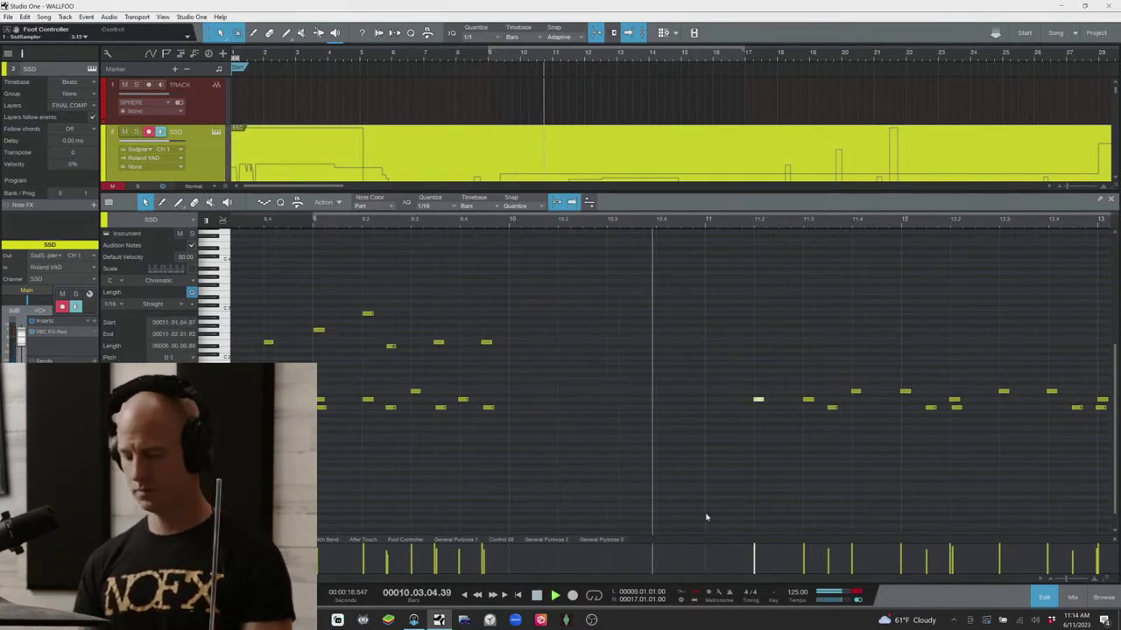
{"action": "key", "text": "space"}
{"action": "key", "text": "space"}
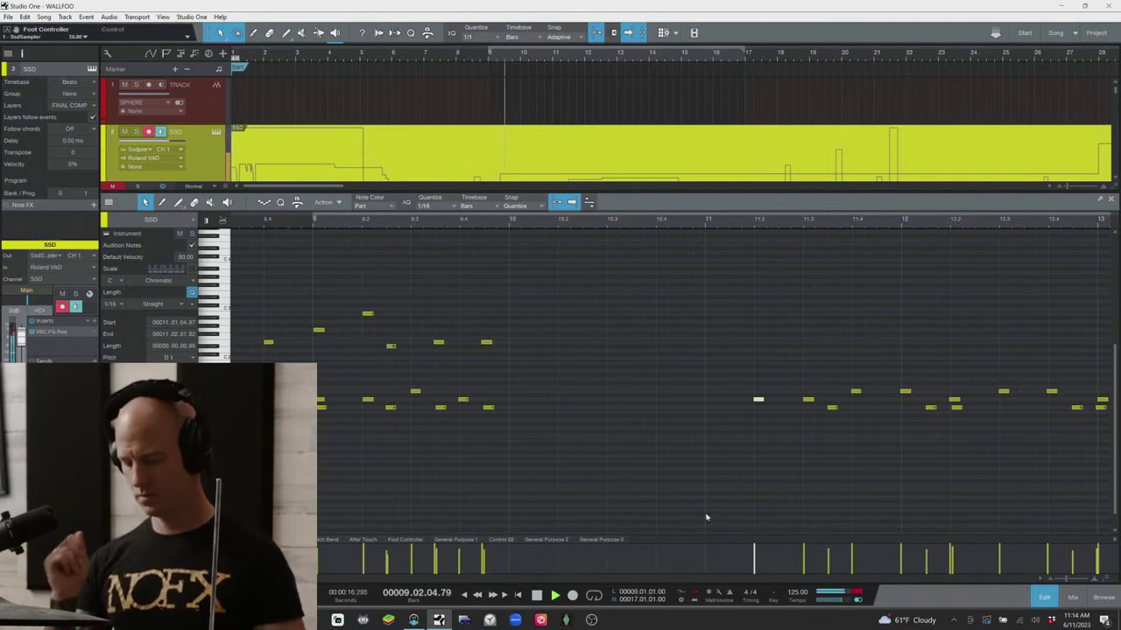
{"action": "key", "text": "space"}
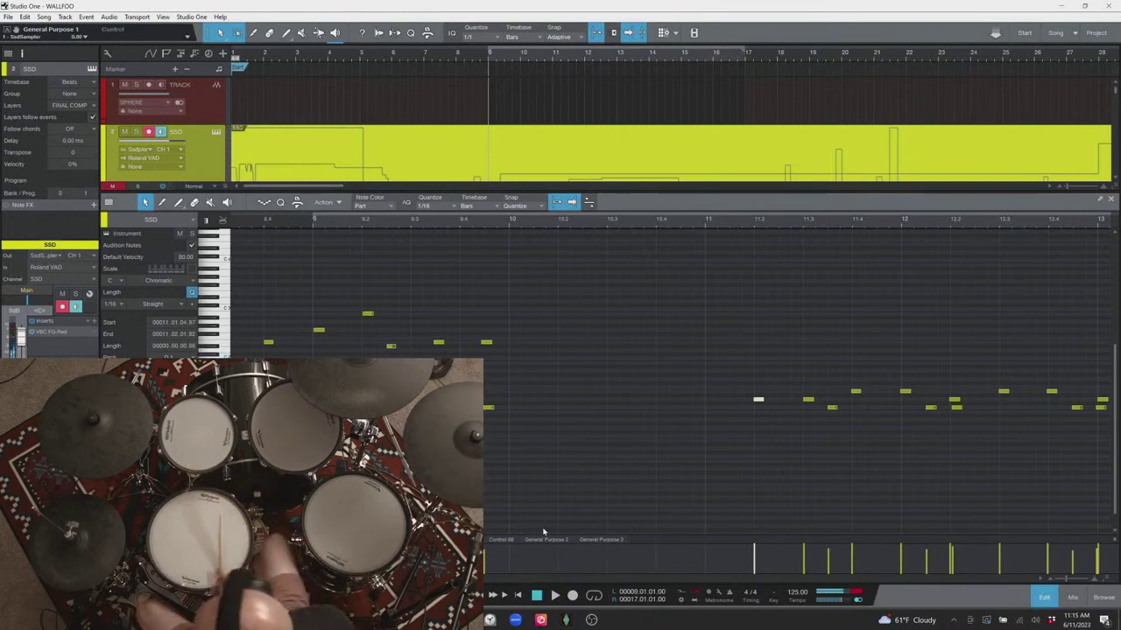
- Try two replacement takes of the bar 10 drum fill, recording from bar 9, and discard both
{"action": "key", "text": "space"}
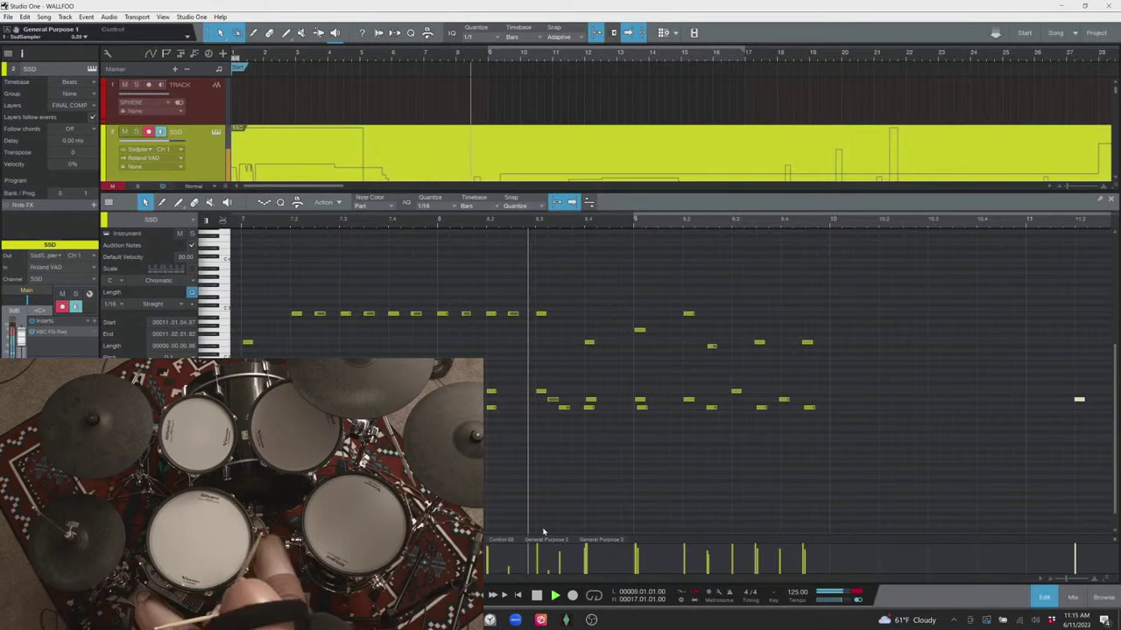
{"action": "key", "text": "KP_Multiply"}
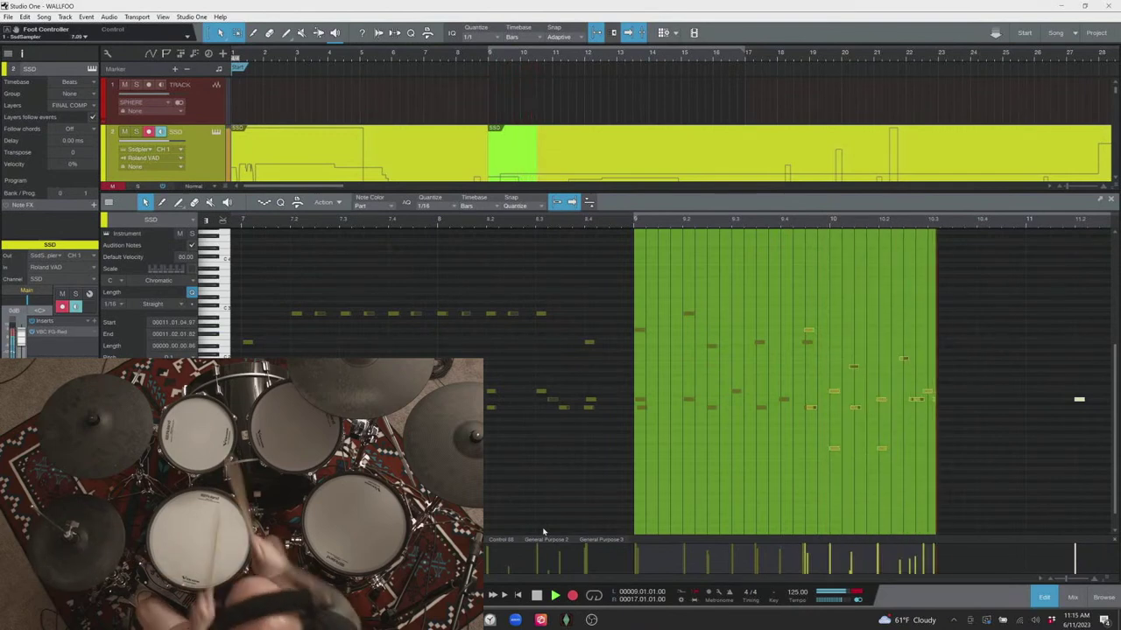
{"action": "key", "text": "space"}
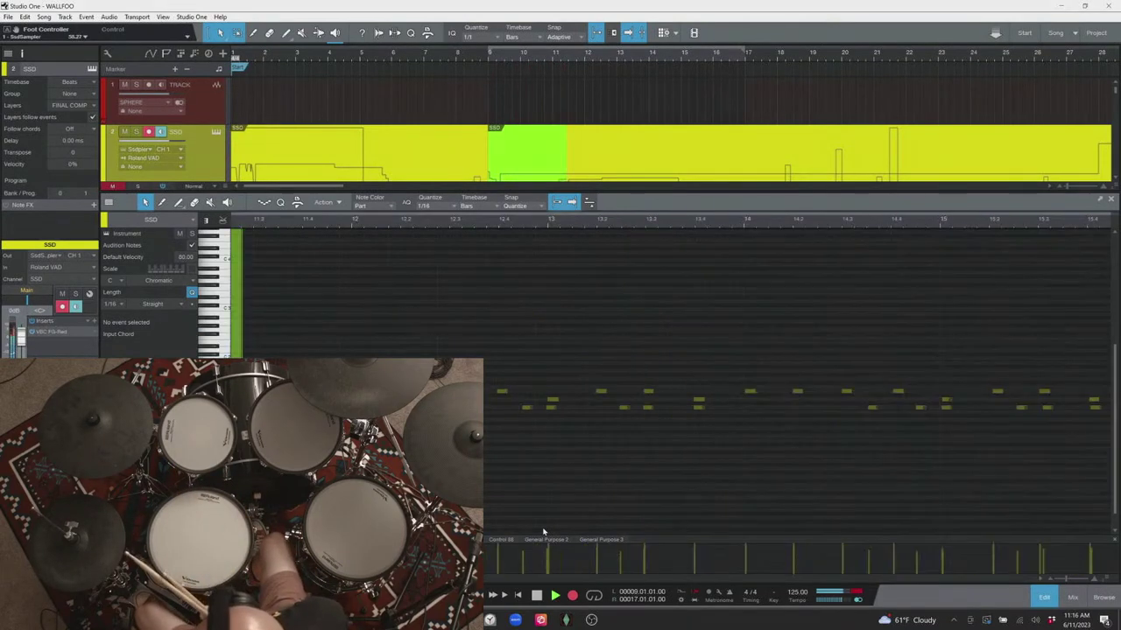
{"action": "key", "text": "space"}
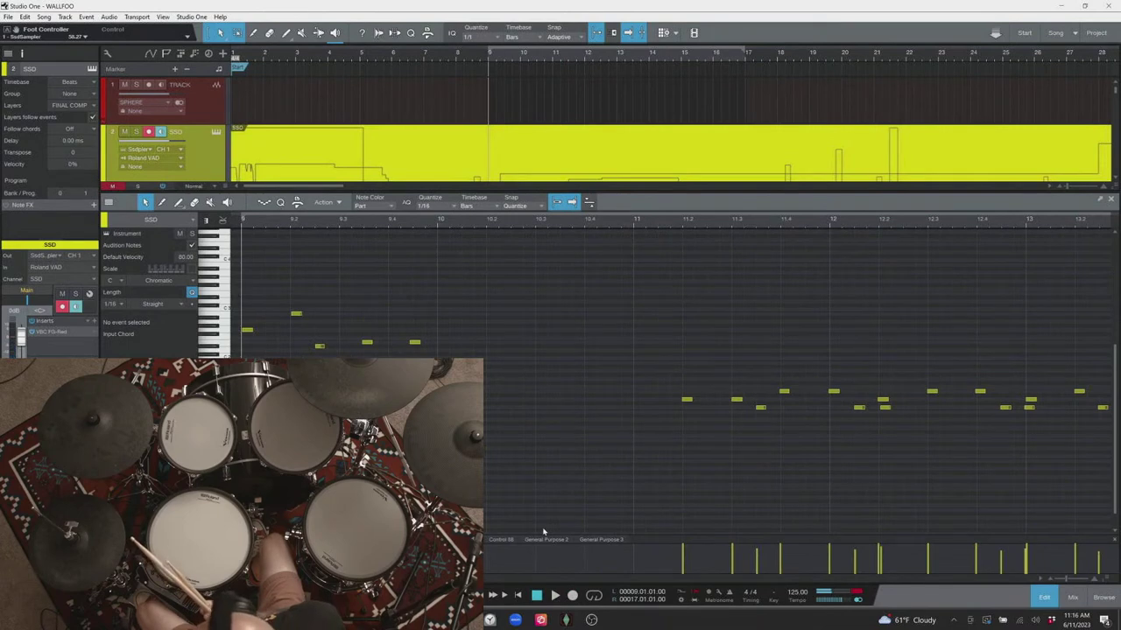
{"action": "key", "text": "space"}
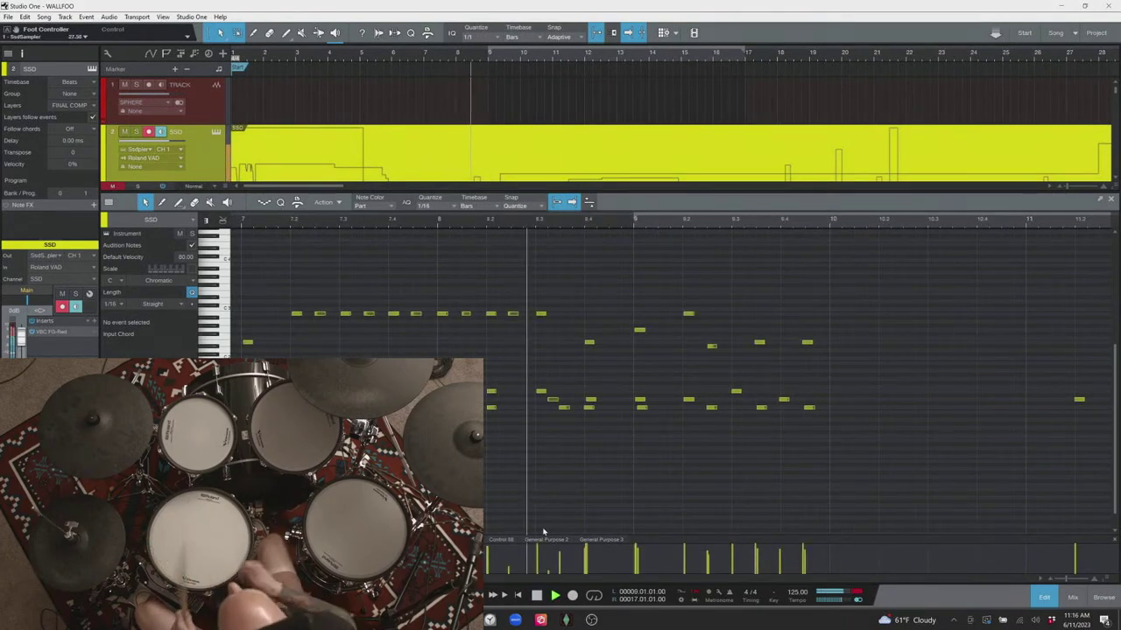
{"action": "key", "text": "KP_Multiply"}
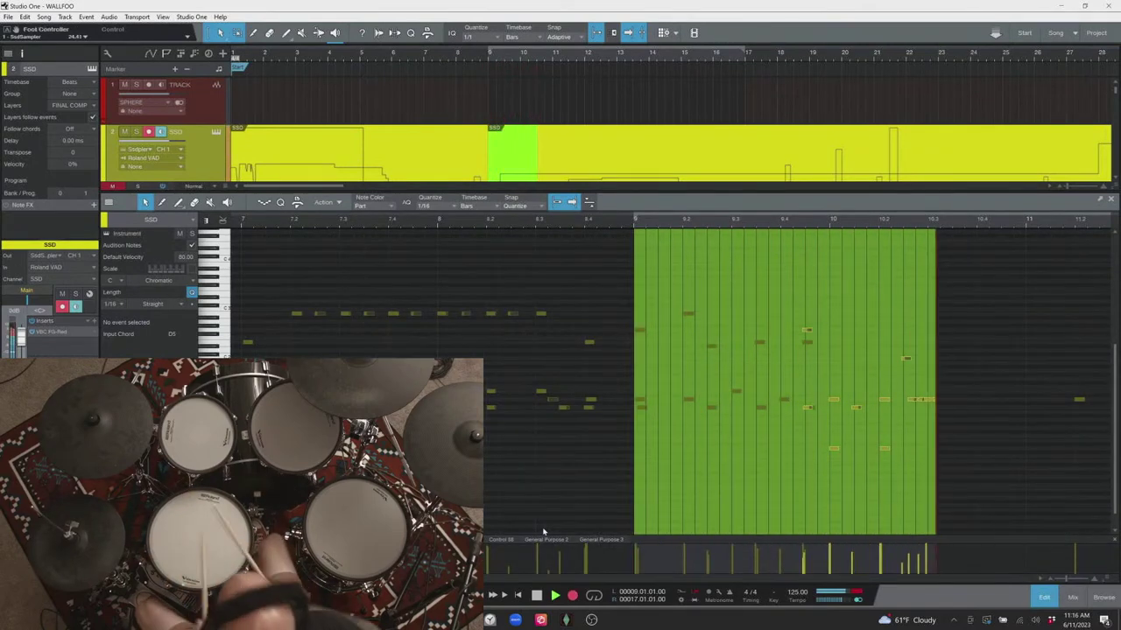
{"action": "key", "text": "space"}
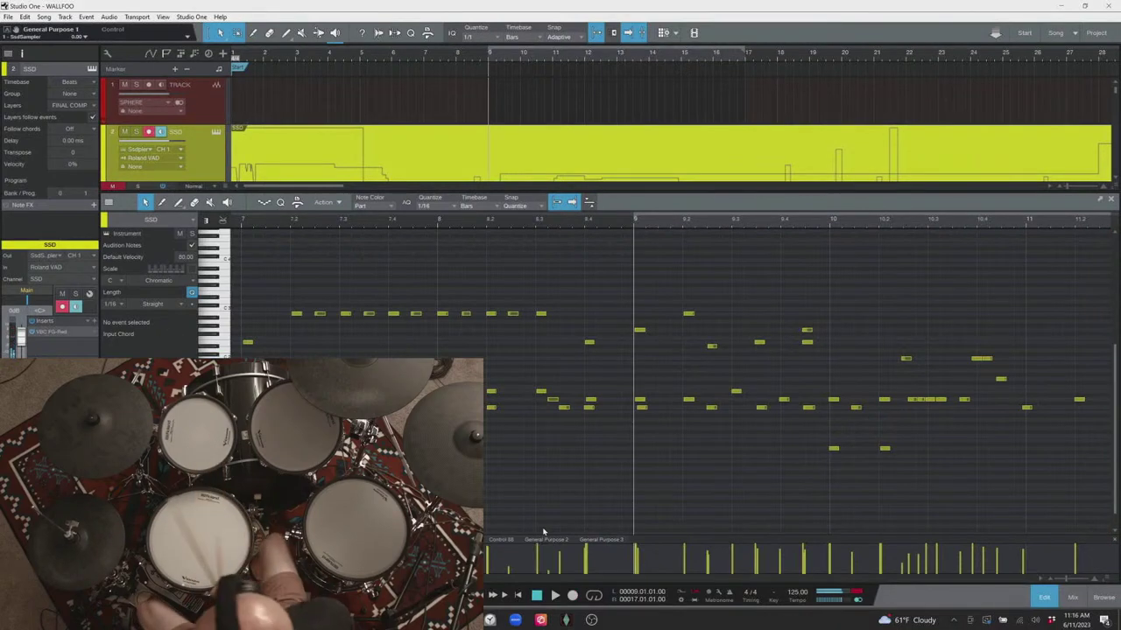
{"action": "key", "text": "ctrl+z"}
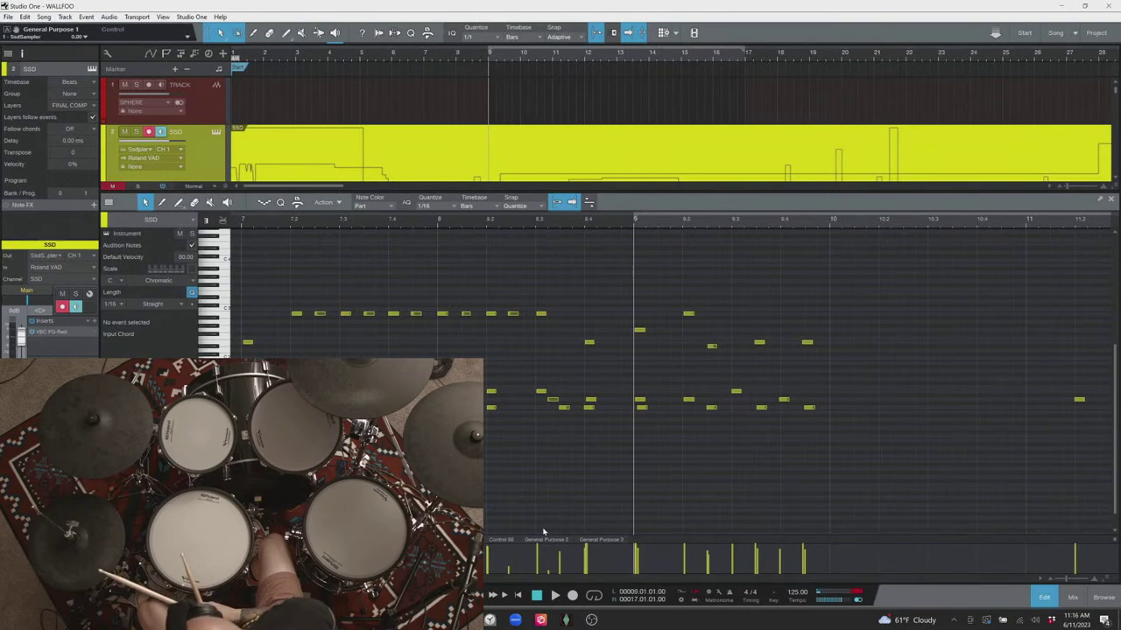
- Record the replacement drum fill in bar 10, starting from bar 9, and keep the take
{"action": "key", "text": "KP_Multiply"}
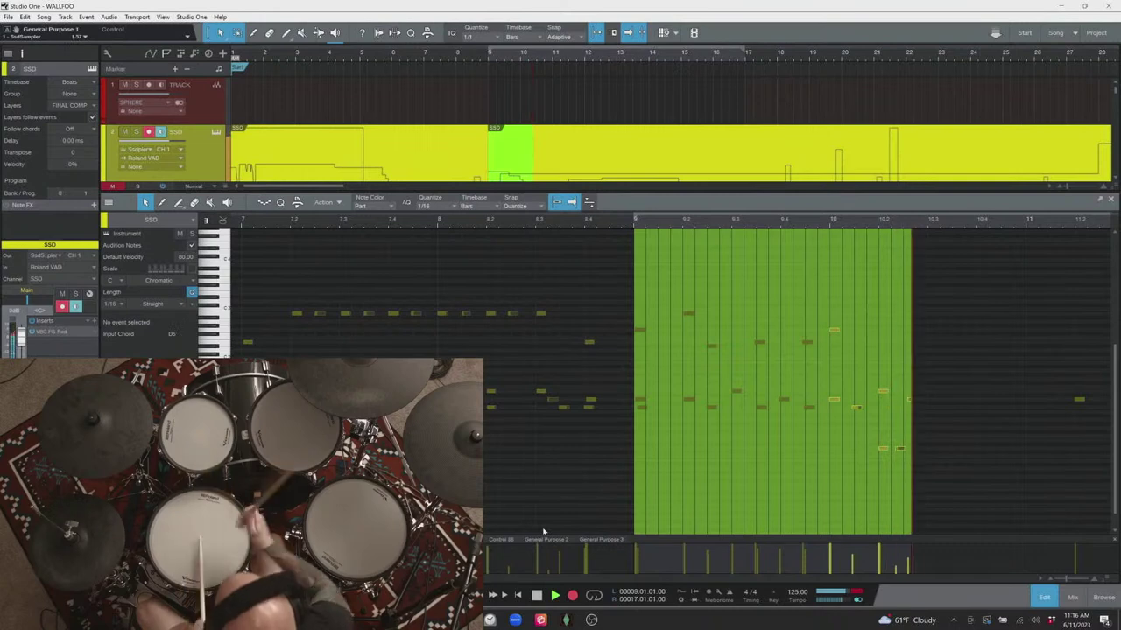
{"action": "key", "text": "space"}
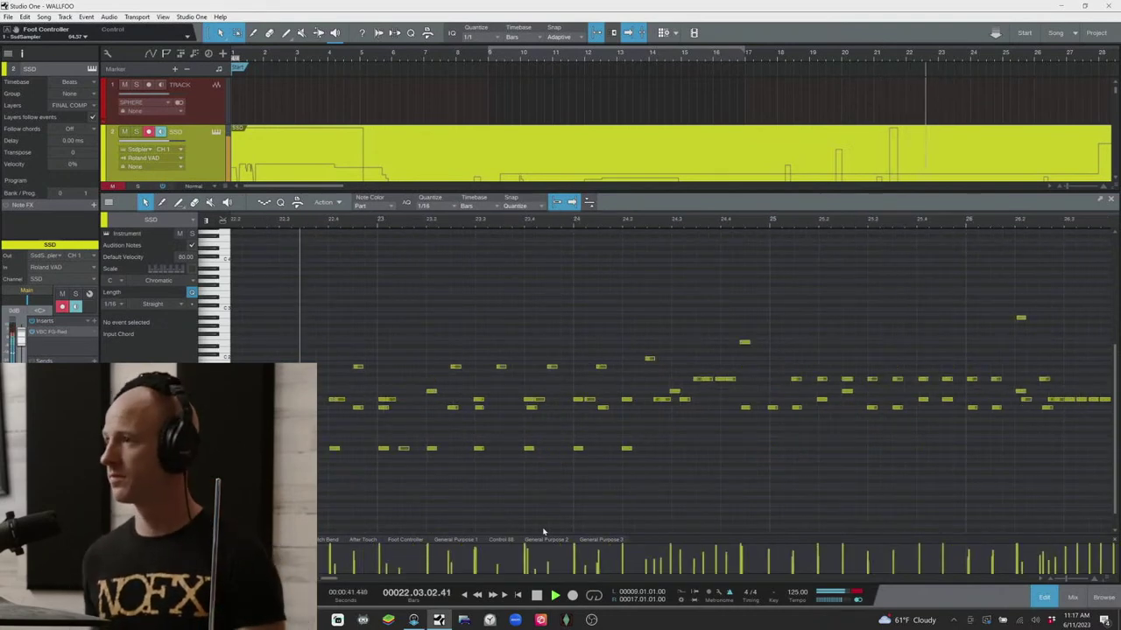
- Listen to the passage around bar 18 and delete the fill notes from bar 18 beat 2 to the downbeat of bar 19
{"action": "key", "text": "space"}
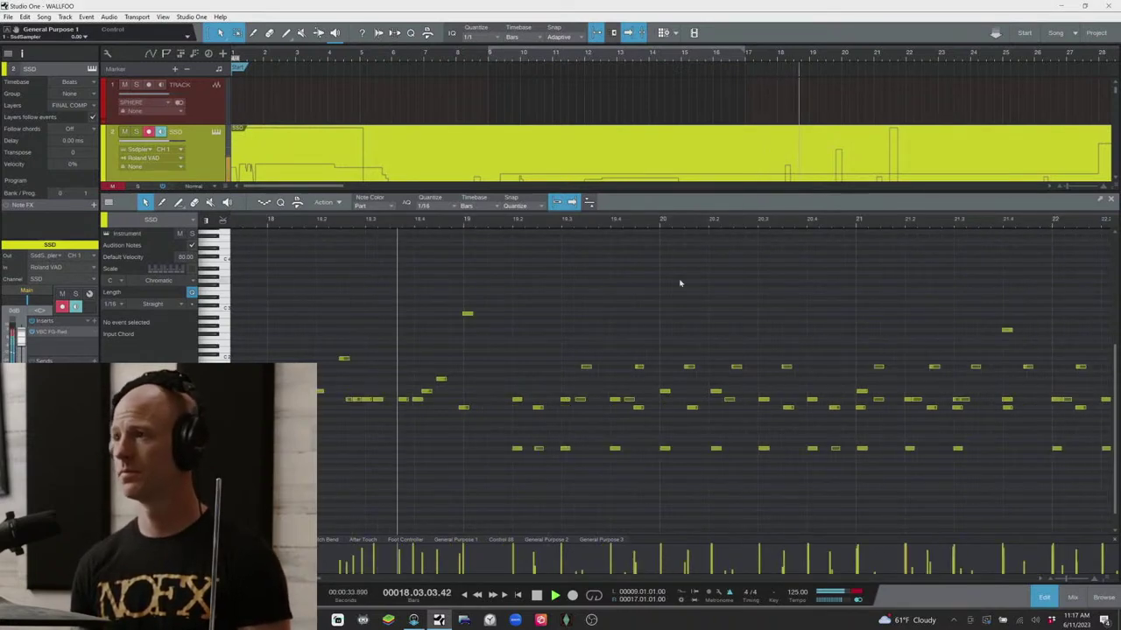
{"action": "key", "text": "space"}
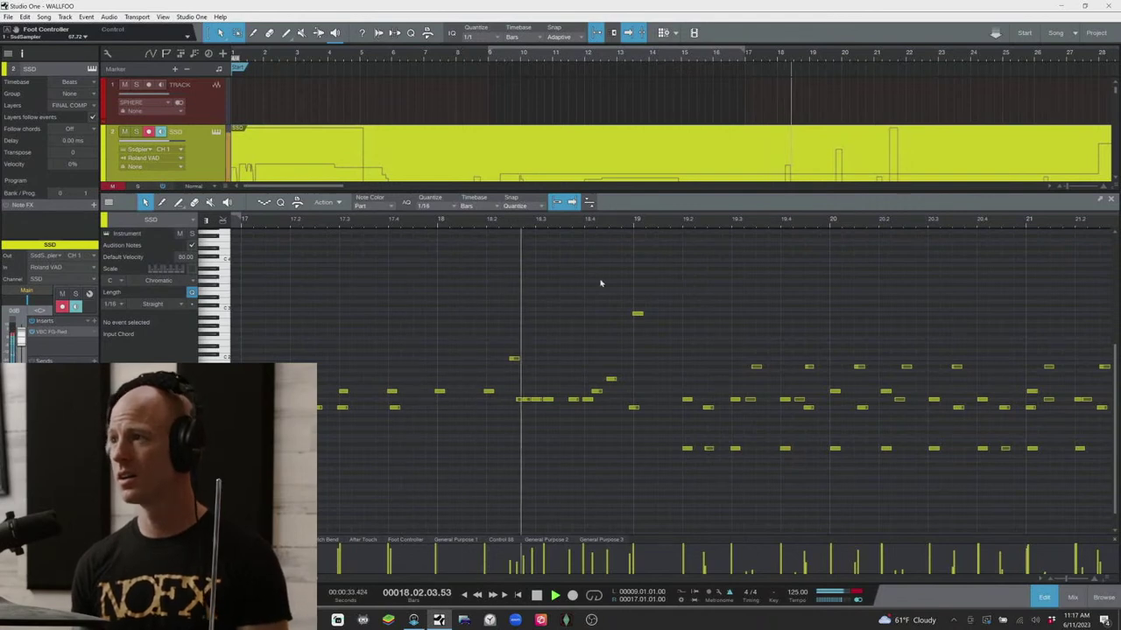
{"action": "left_click_drag", "start_coordinate": [461, 287], "coordinate": [660, 460]}
{"action": "key", "text": "space"}
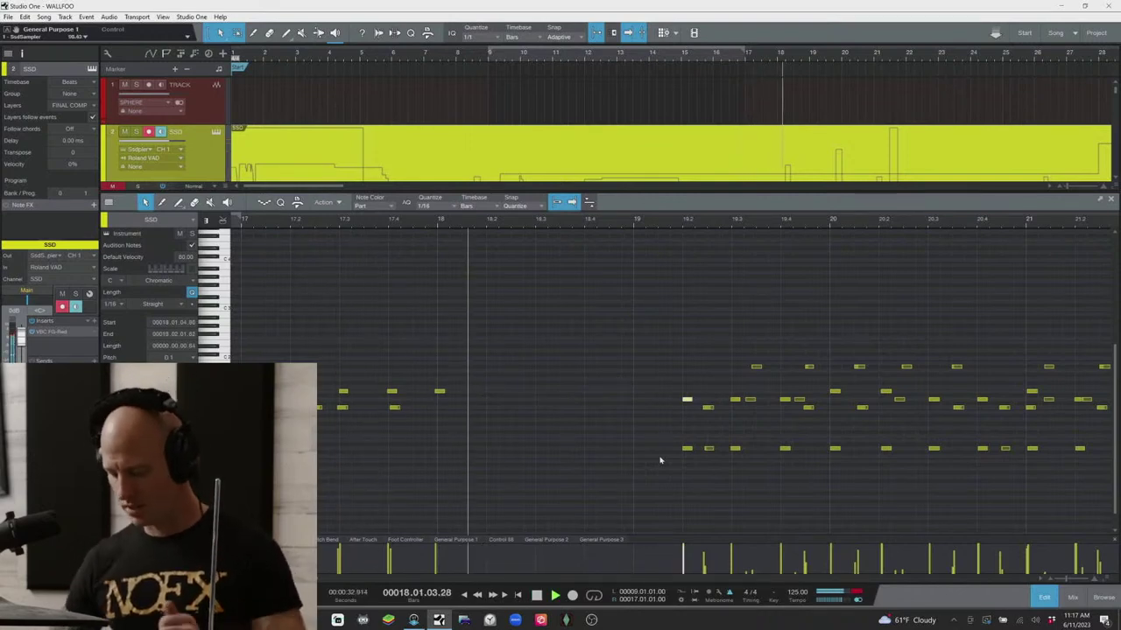
- Record a new drum fill in bar 18, starting from bar 17
{"action": "key", "text": "space"}
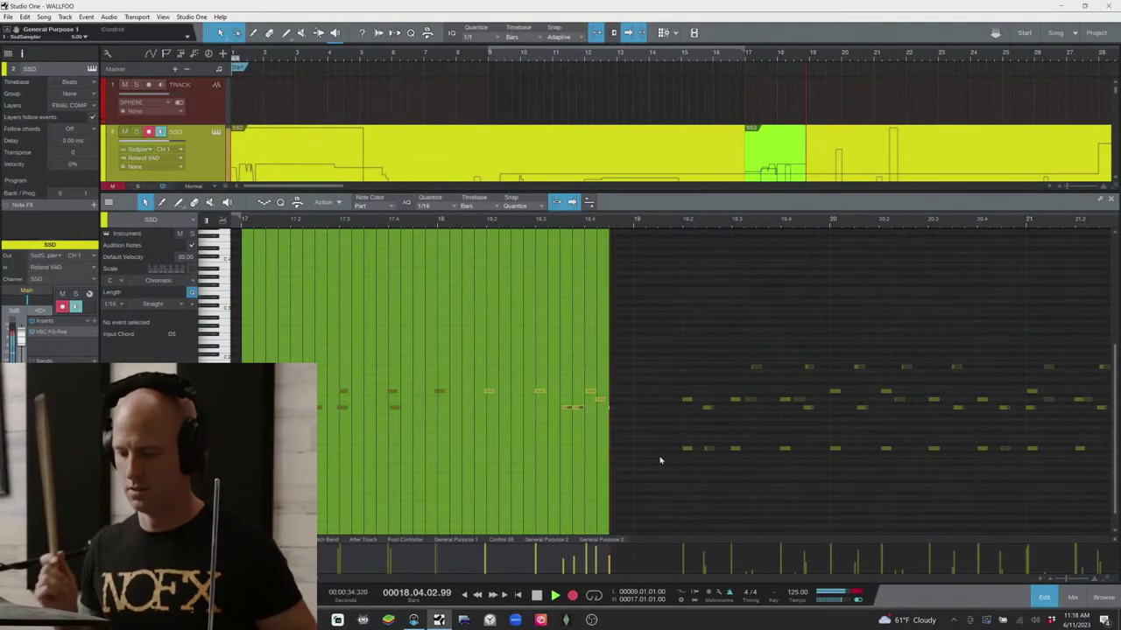
{"action": "key", "text": "space"}
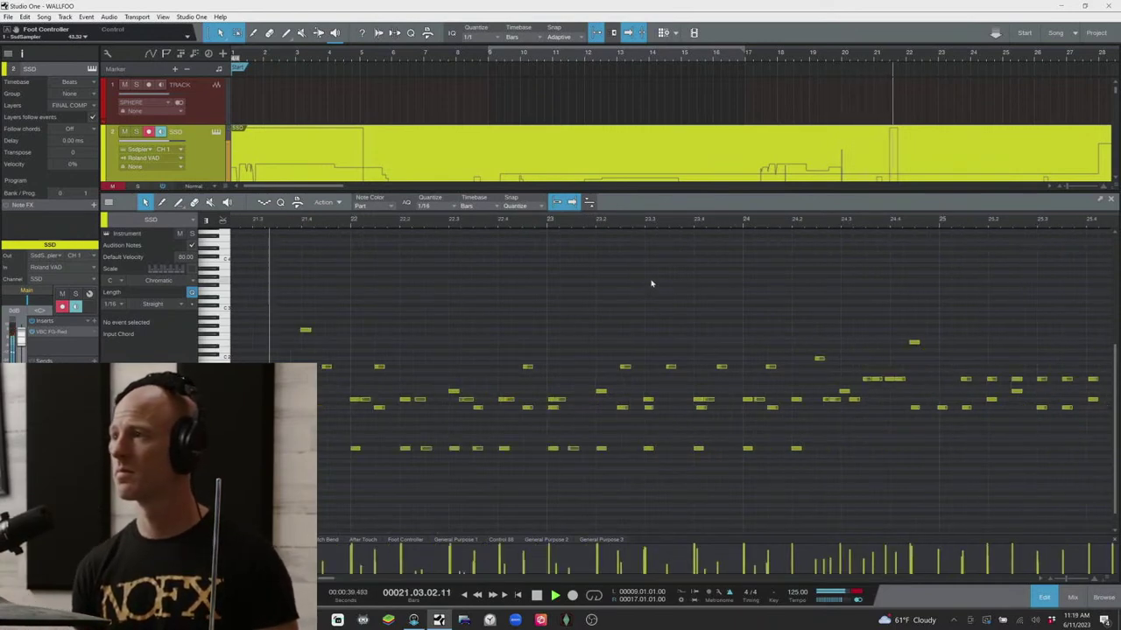
- Delete the drum notes after the bar 24 downbeat up to the start of bar 27, including the stray high note in bar 26
{"action": "key", "text": "w"}
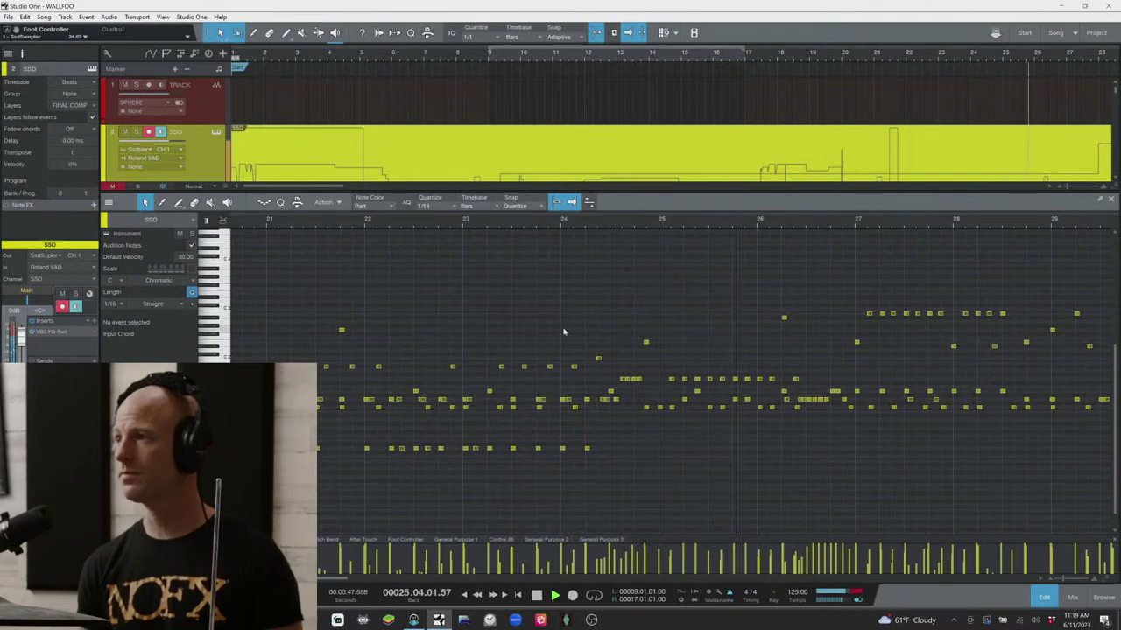
{"action": "left_click_drag", "start_coordinate": [566, 328], "coordinate": [853, 529]}
{"action": "key", "text": "space"}
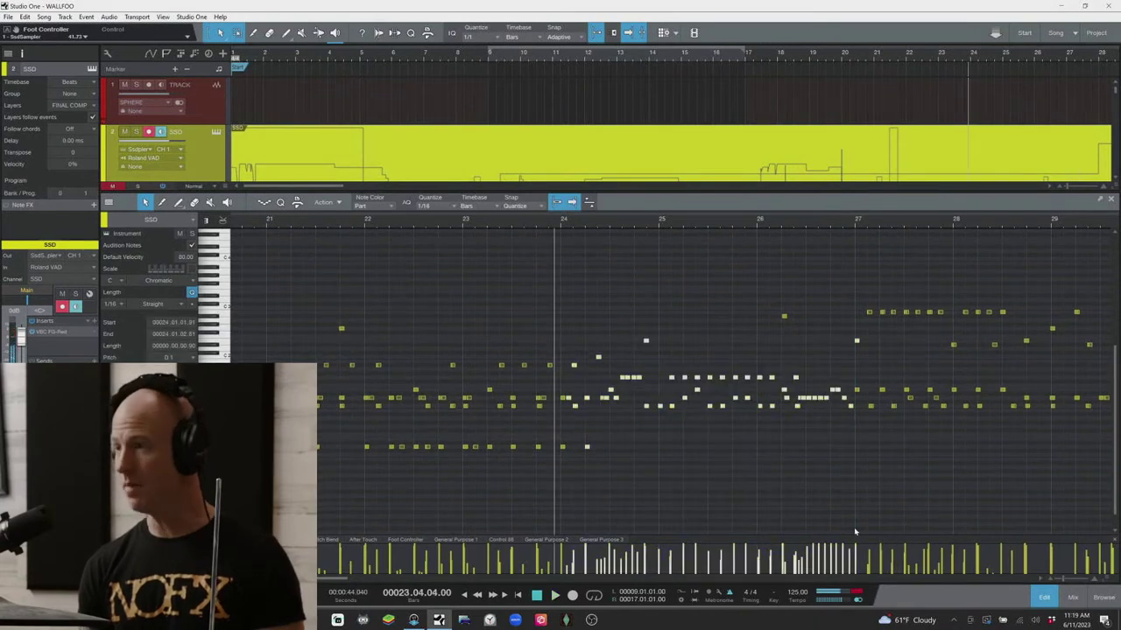
{"action": "key", "text": "Delete"}
{"action": "key", "text": "space"}
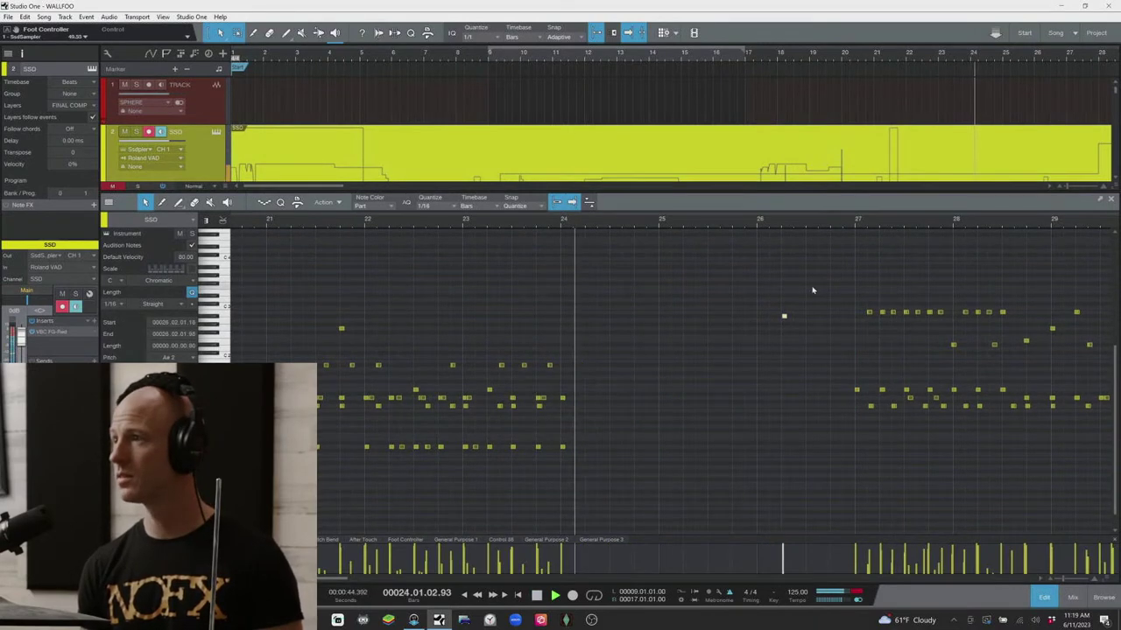
{"action": "key", "text": "space"}
{"action": "left_click_drag", "start_coordinate": [810, 278], "coordinate": [749, 355]}
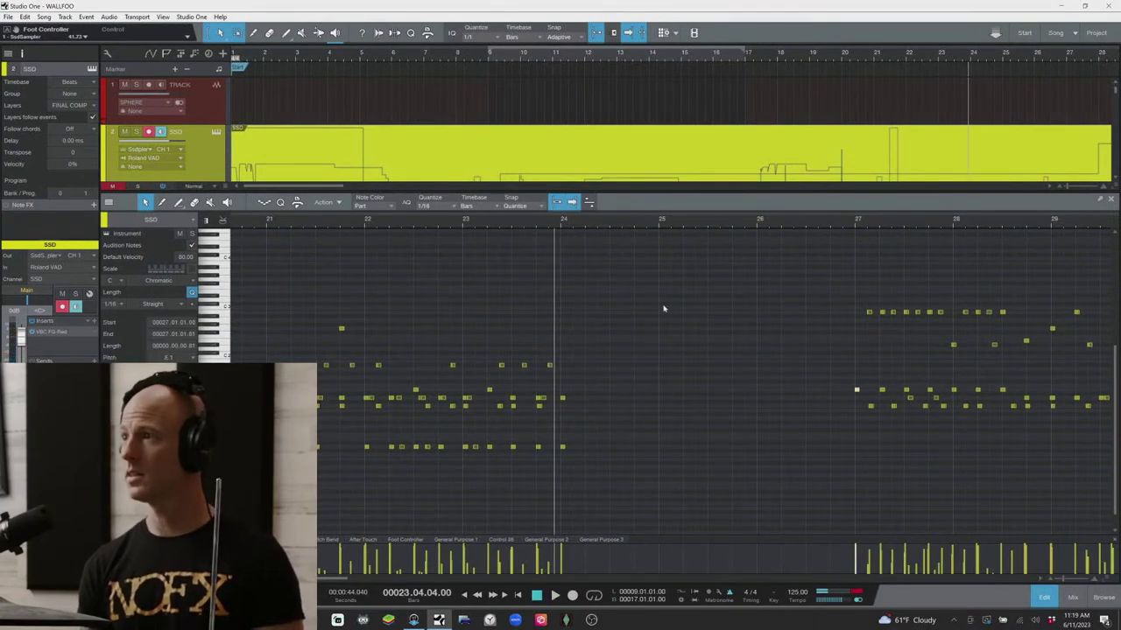
- Play the lead-in from bar 22 and delete the remaining notes on the bar 24 downbeat
{"action": "left_click", "coordinate": [364, 221]}
{"action": "key", "text": "space"}
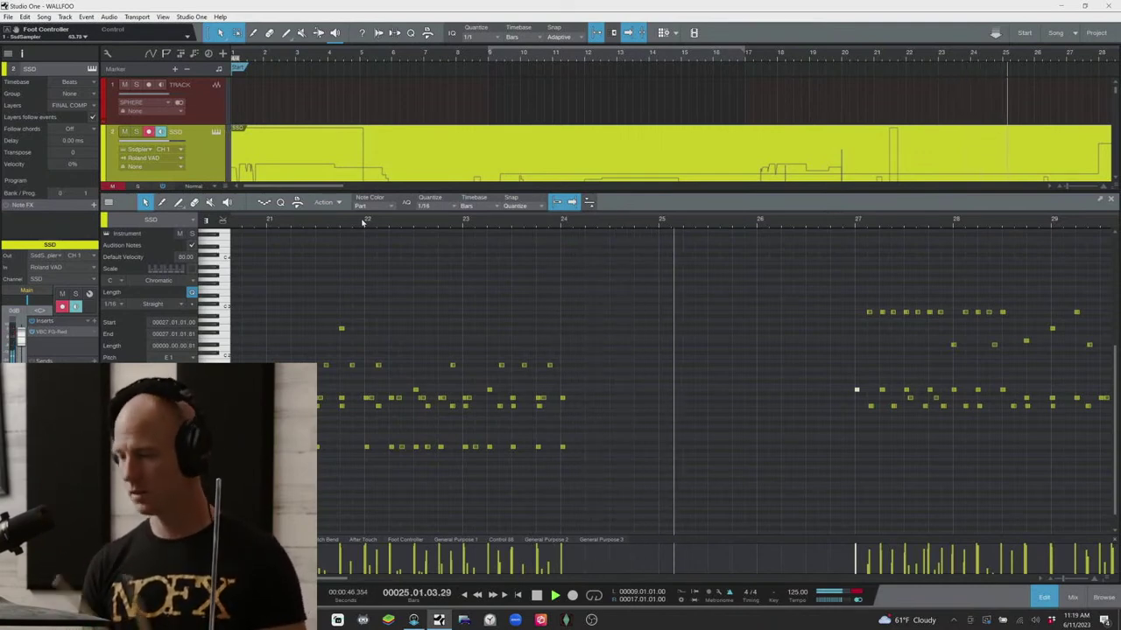
{"action": "key", "text": "space"}
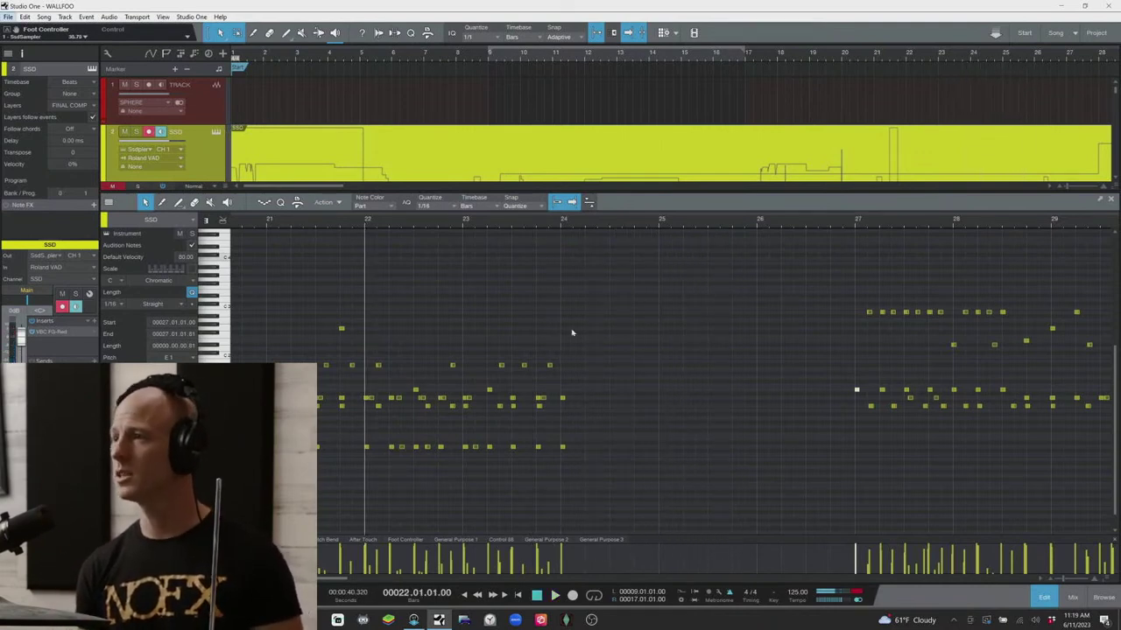
{"action": "left_click_drag", "start_coordinate": [592, 384], "coordinate": [552, 483]}
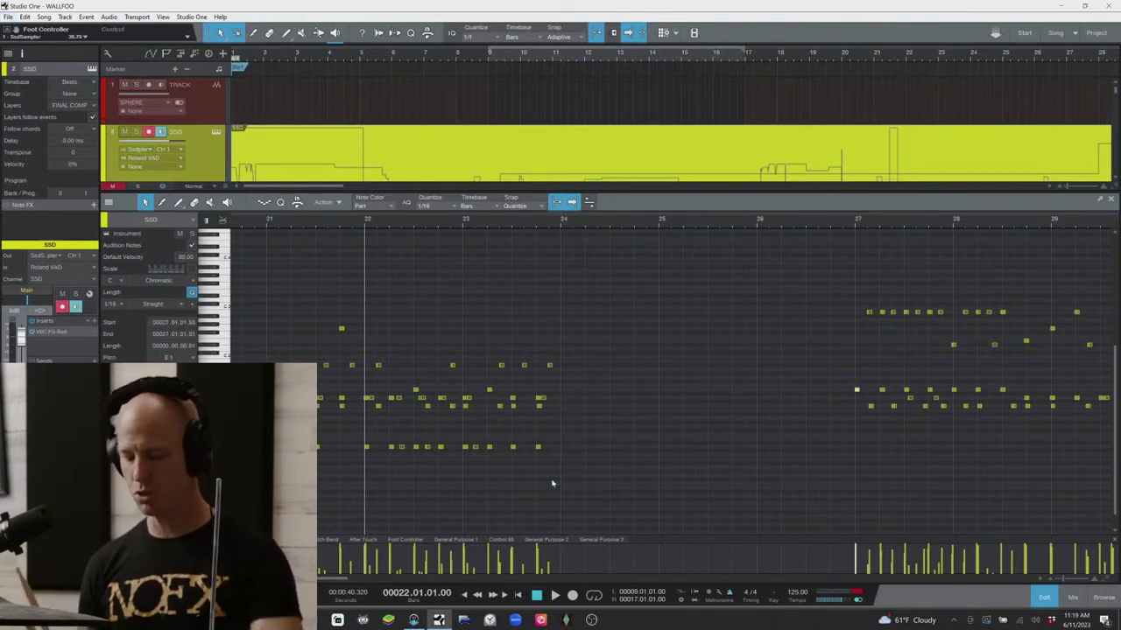
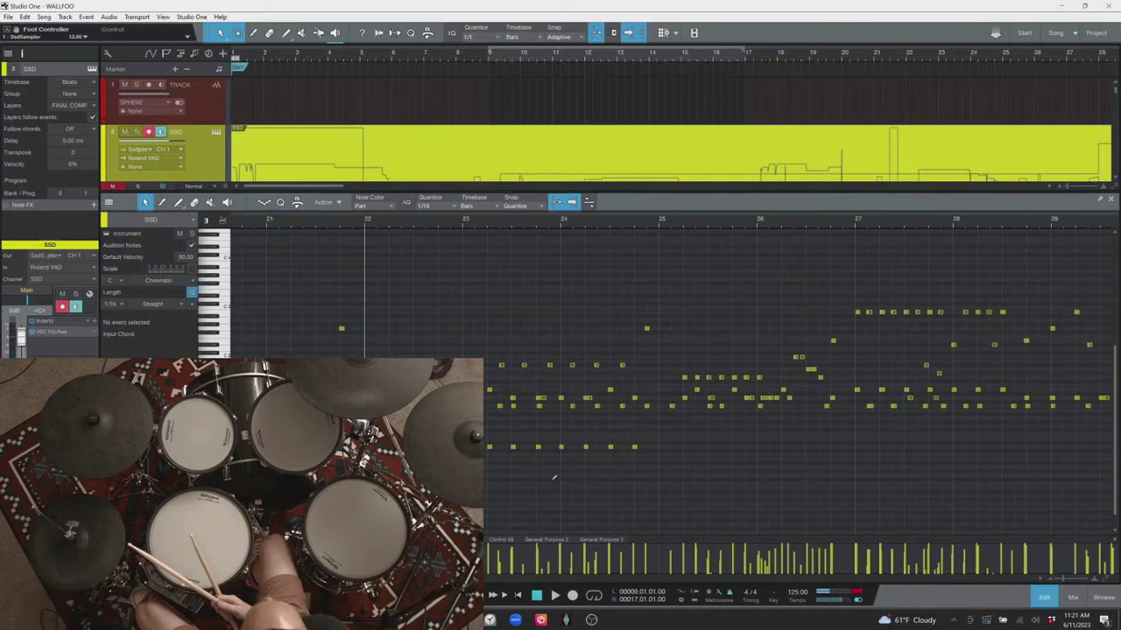
- Try recording new takes of bars 24 to 26 from bar 22 and undo them
{"action": "key", "text": "KP_Multiply"}
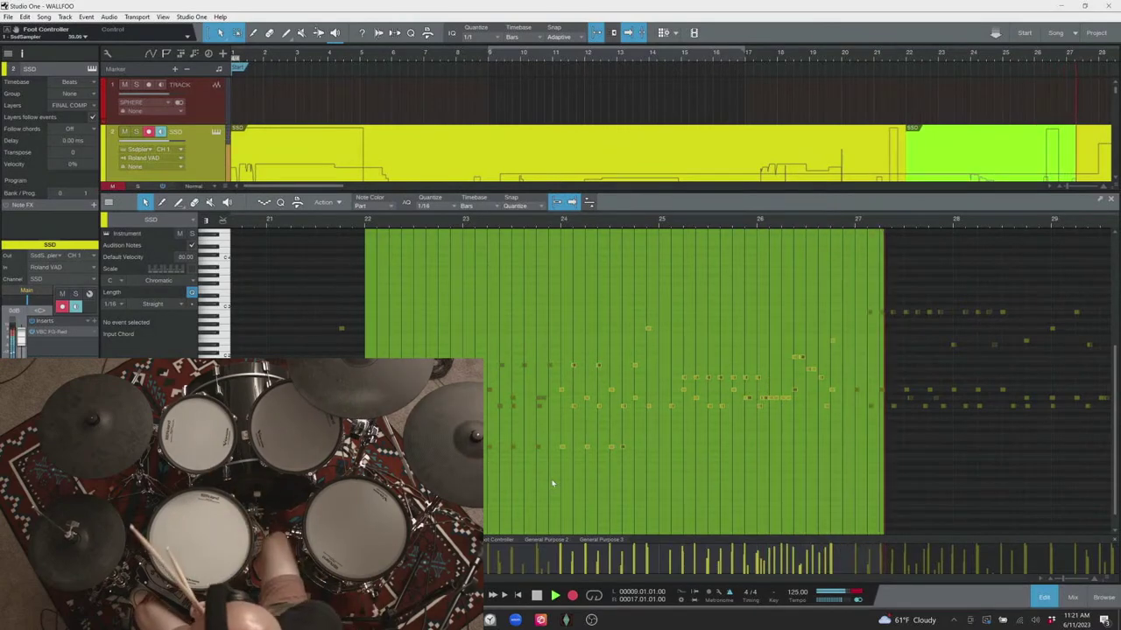
{"action": "key", "text": "space"}
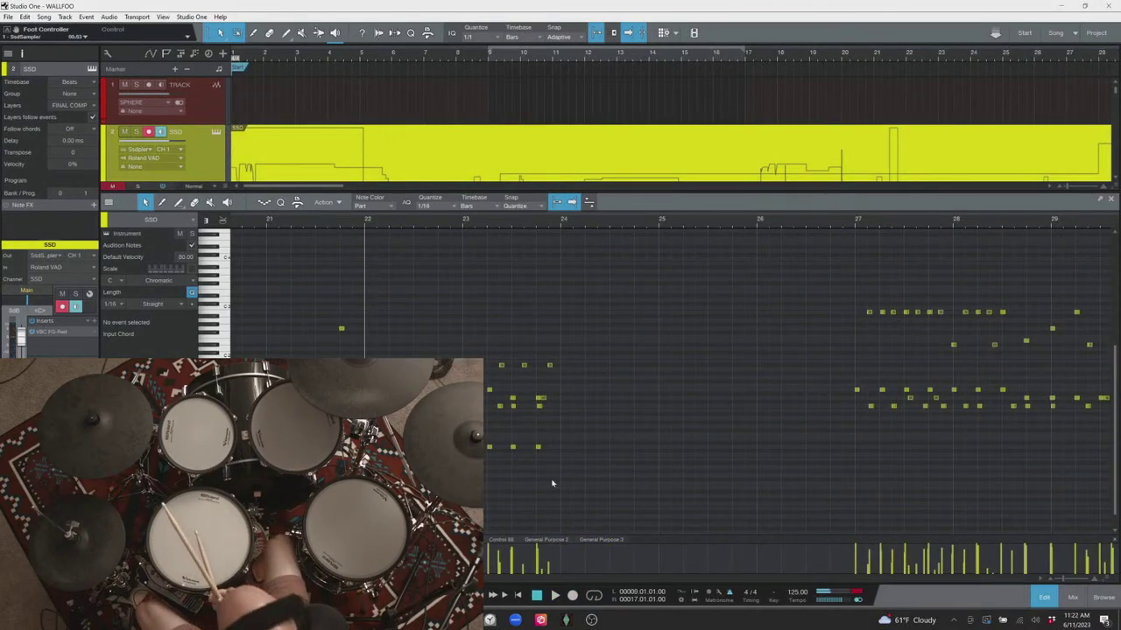
{"action": "key", "text": "KP_Multiply"}
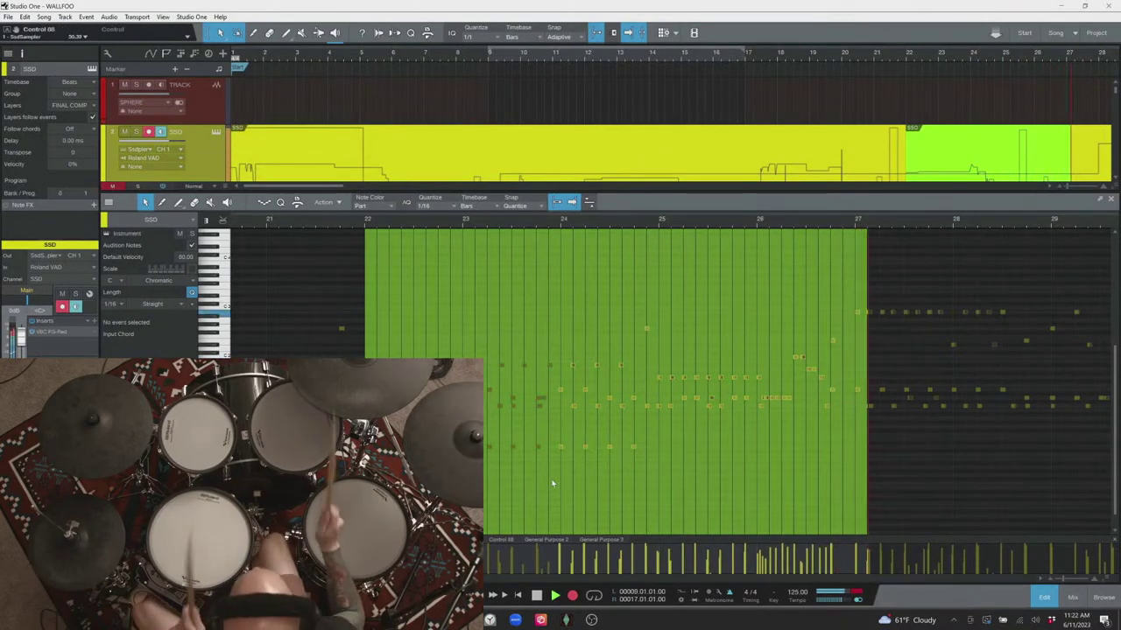
{"action": "key", "text": "space"}
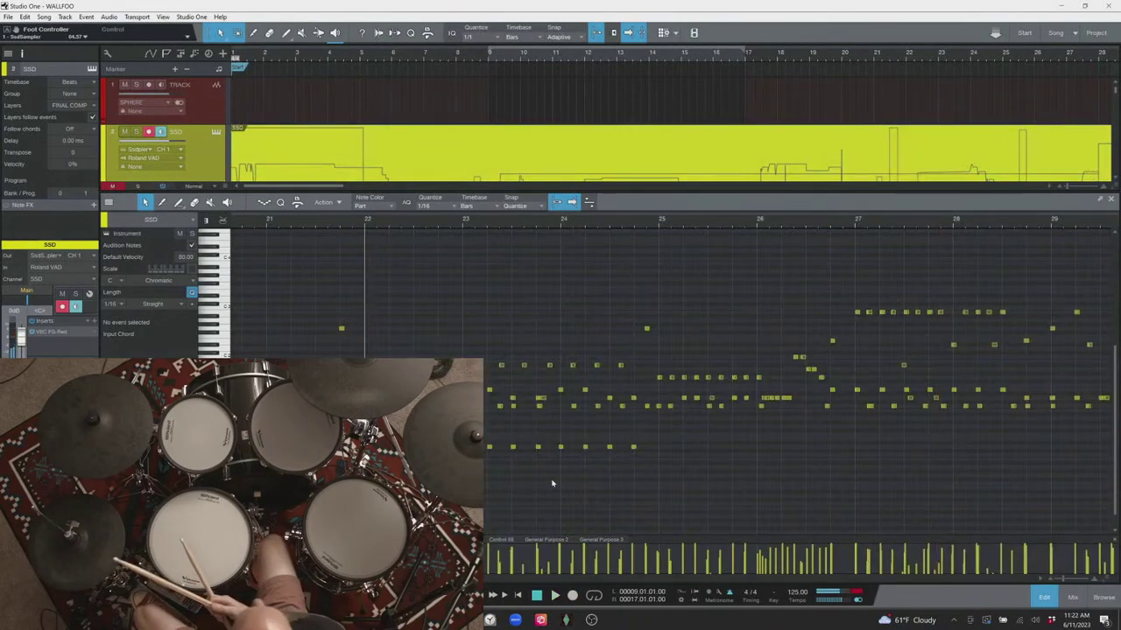
{"action": "key", "text": "ctrl+z"}
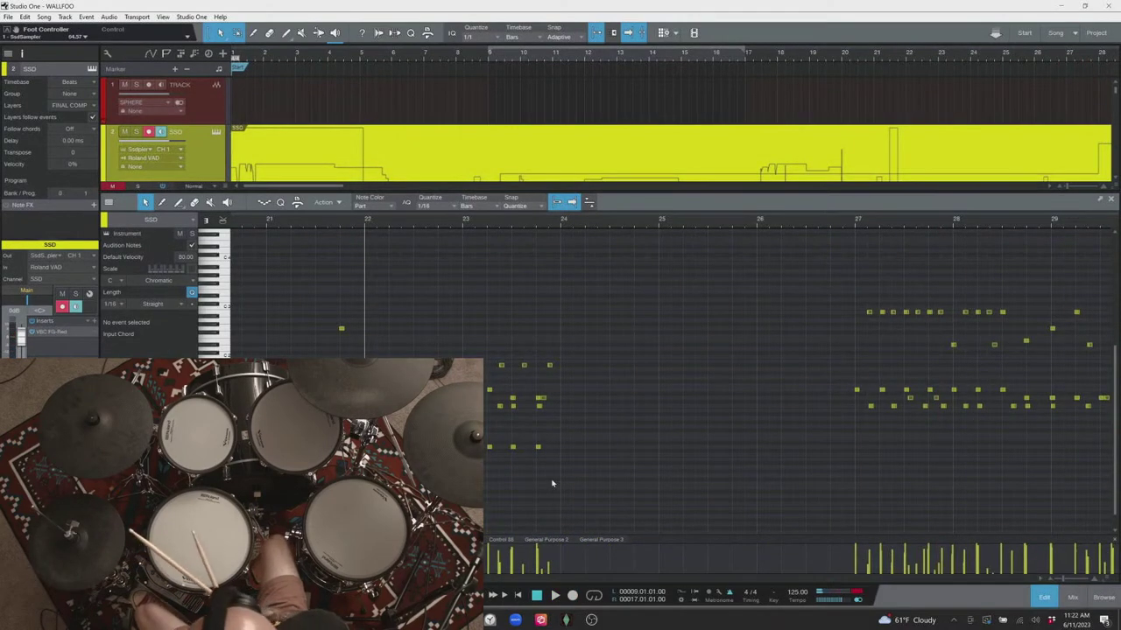
- Record the drum part for bars 24 to 26 once more, starting from bar 22
{"action": "key", "text": "KP_Multiply"}
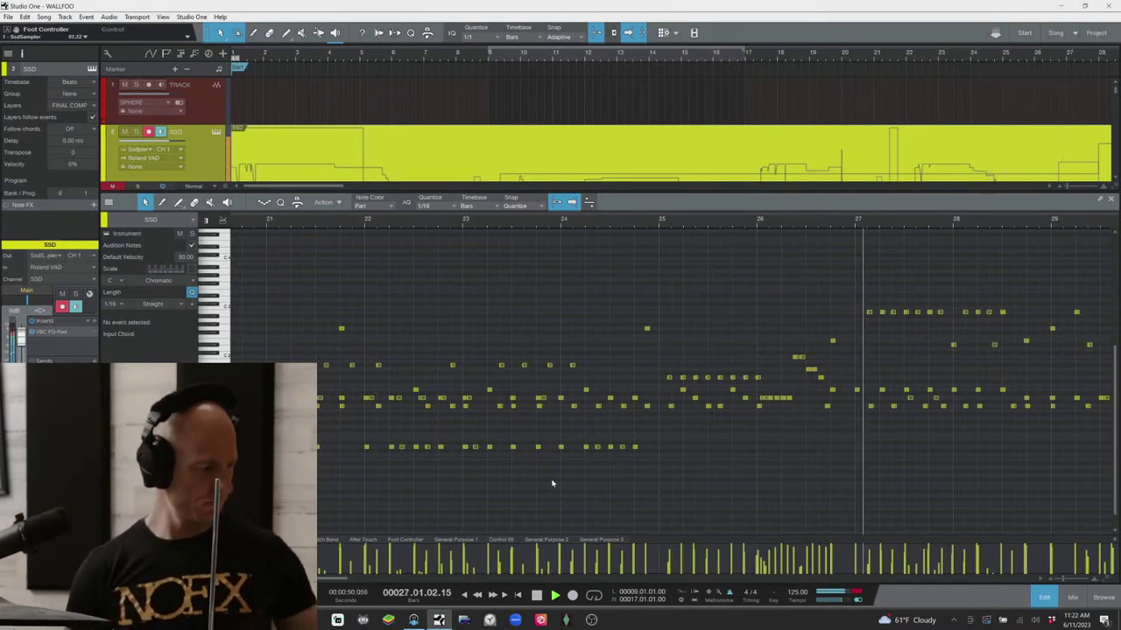
- Play through the drum part from bar 27 to bar 34 to find the fills worth replacing
{"action": "key", "text": "space"}
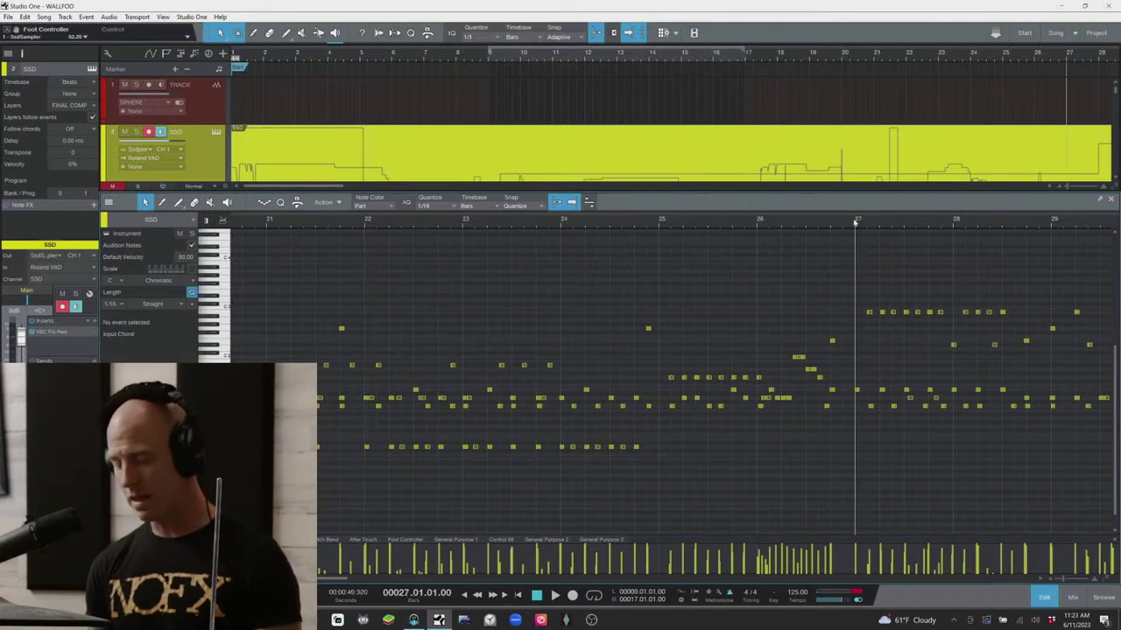
{"action": "scroll", "coordinate": [854, 222], "scroll_direction": "down", "scroll_amount": 2}
{"action": "scroll", "coordinate": [854, 223], "scroll_direction": "up", "scroll_amount": 3}
{"action": "scroll", "coordinate": [855, 222], "scroll_direction": "down", "scroll_amount": 3}
{"action": "scroll", "coordinate": [854, 222], "scroll_direction": "up", "scroll_amount": 2}
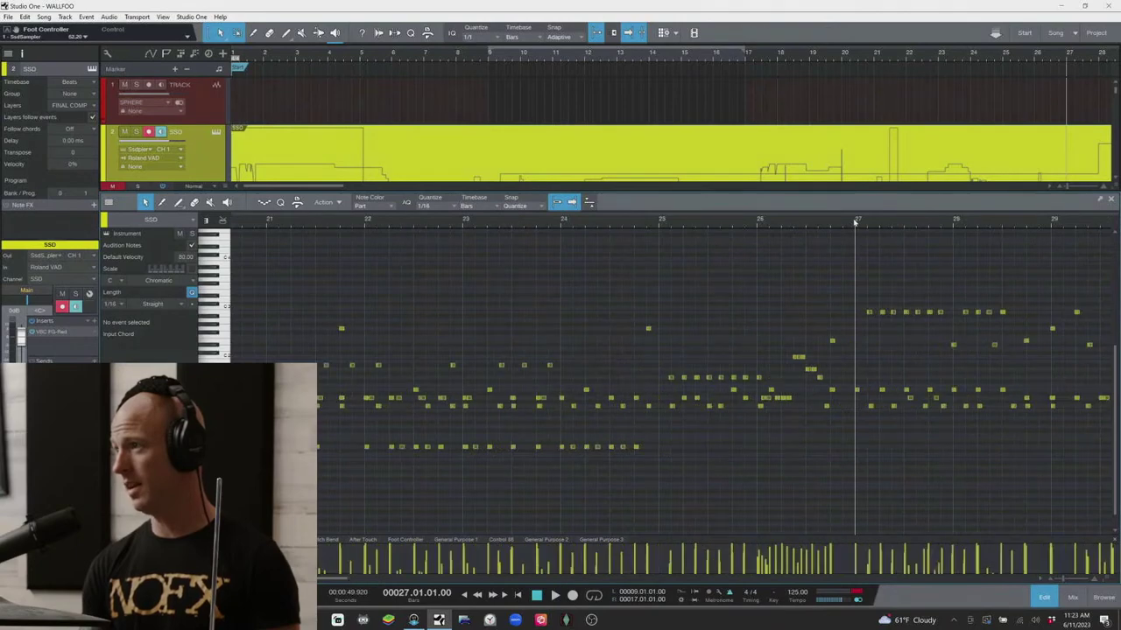
{"action": "scroll", "coordinate": [720, 325], "scroll_direction": "right", "scroll_amount": 5}
{"action": "scroll", "coordinate": [720, 325], "scroll_direction": "right", "scroll_amount": 5}
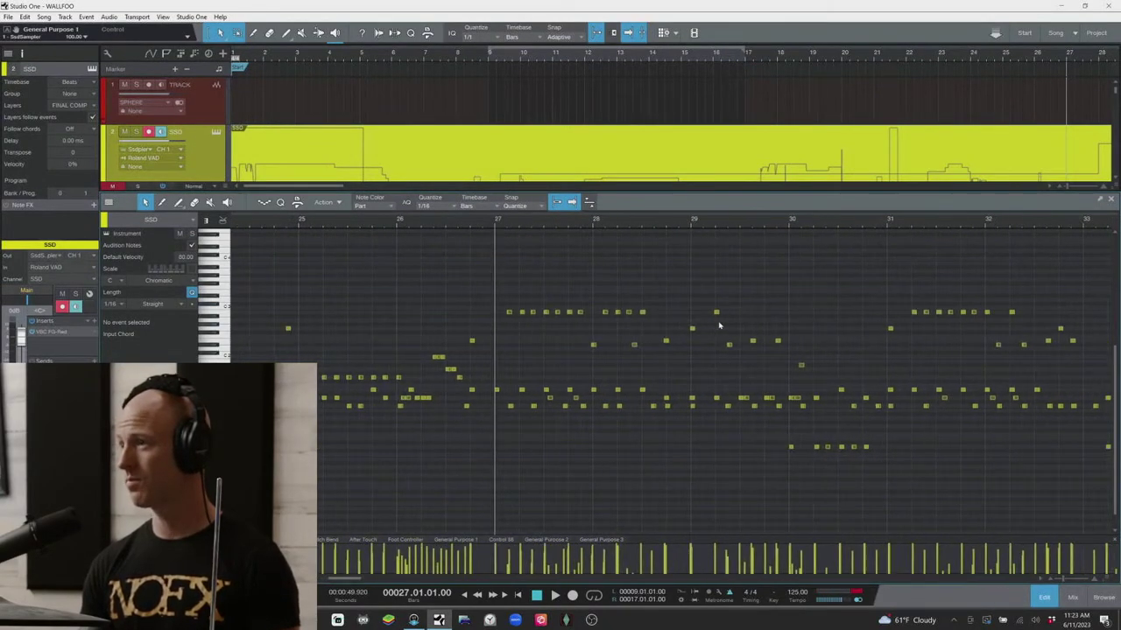
{"action": "scroll", "coordinate": [720, 325], "scroll_direction": "left", "scroll_amount": 1}
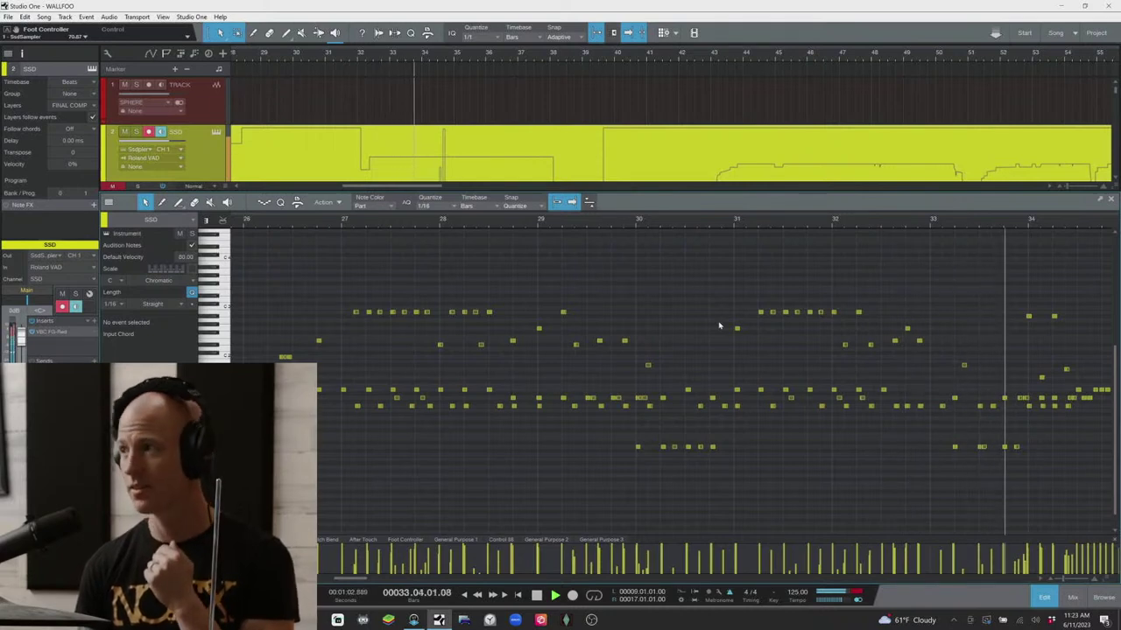
- Replay the passage around bar 34 and delete the drum notes from bar 33 through the bar 35 downbeat
{"action": "key", "text": "space"}
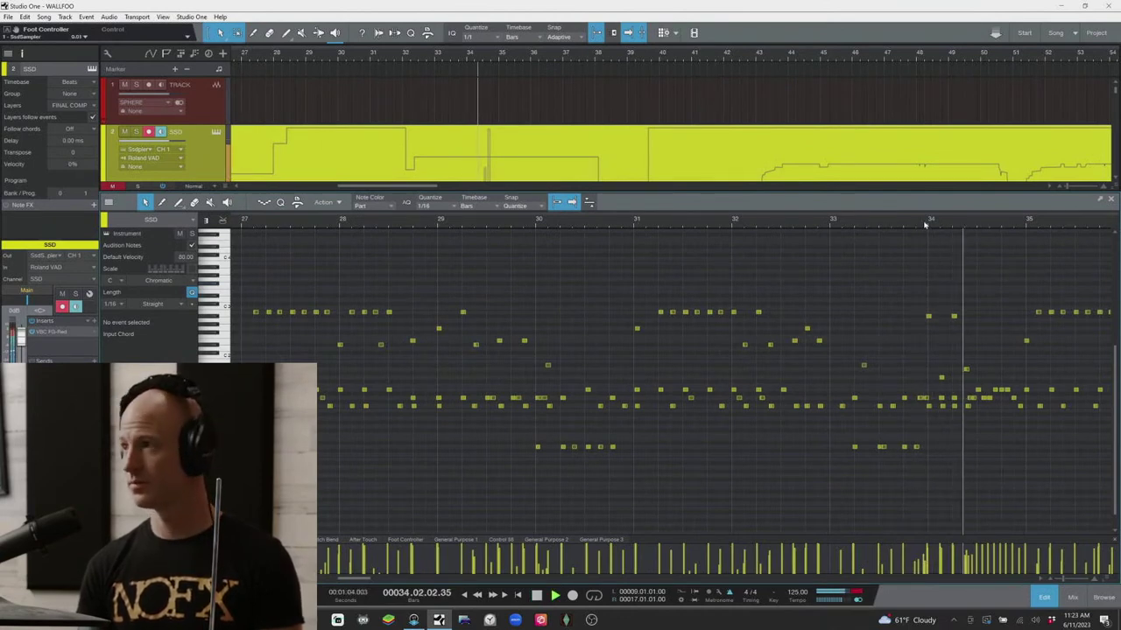
{"action": "key", "text": "space"}
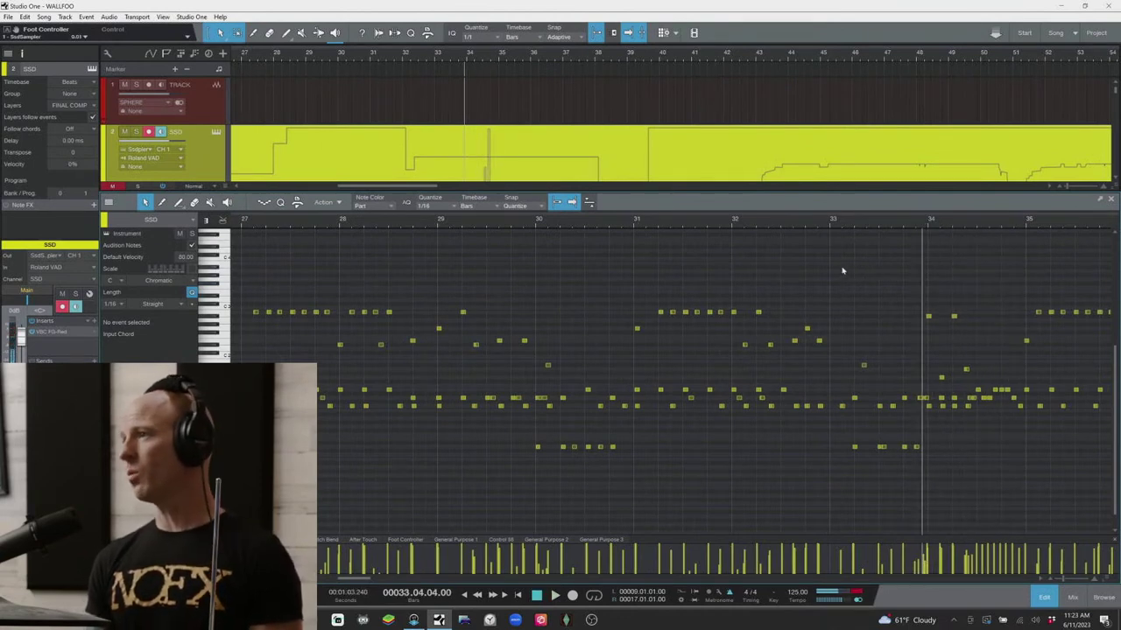
{"action": "left_click_drag", "start_coordinate": [836, 249], "coordinate": [1032, 522]}
{"action": "key", "text": "Delete"}
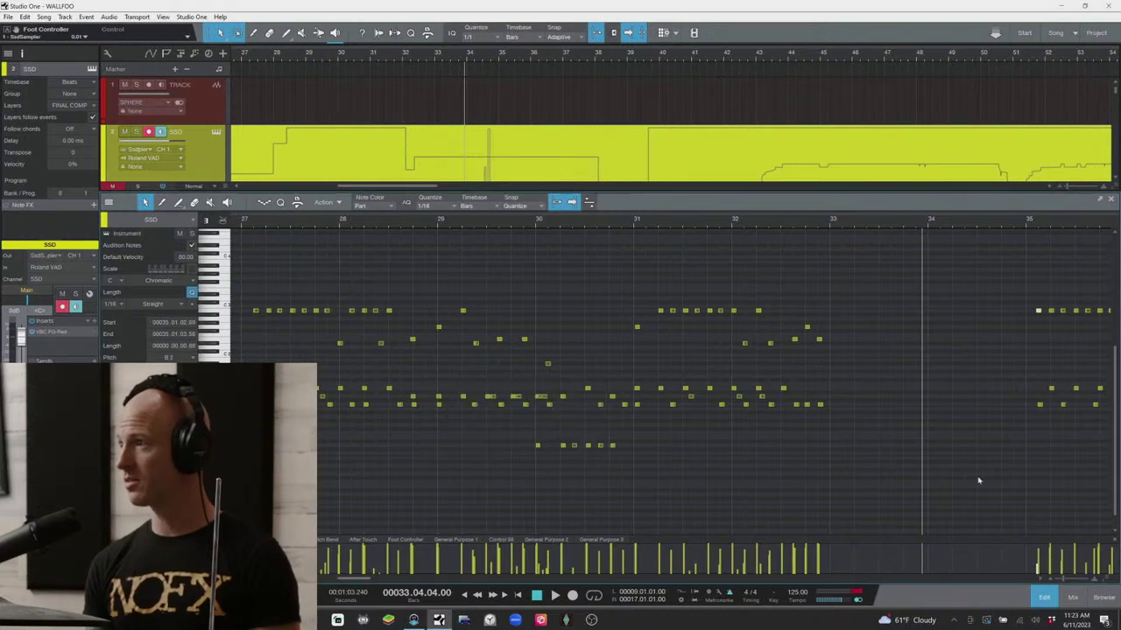
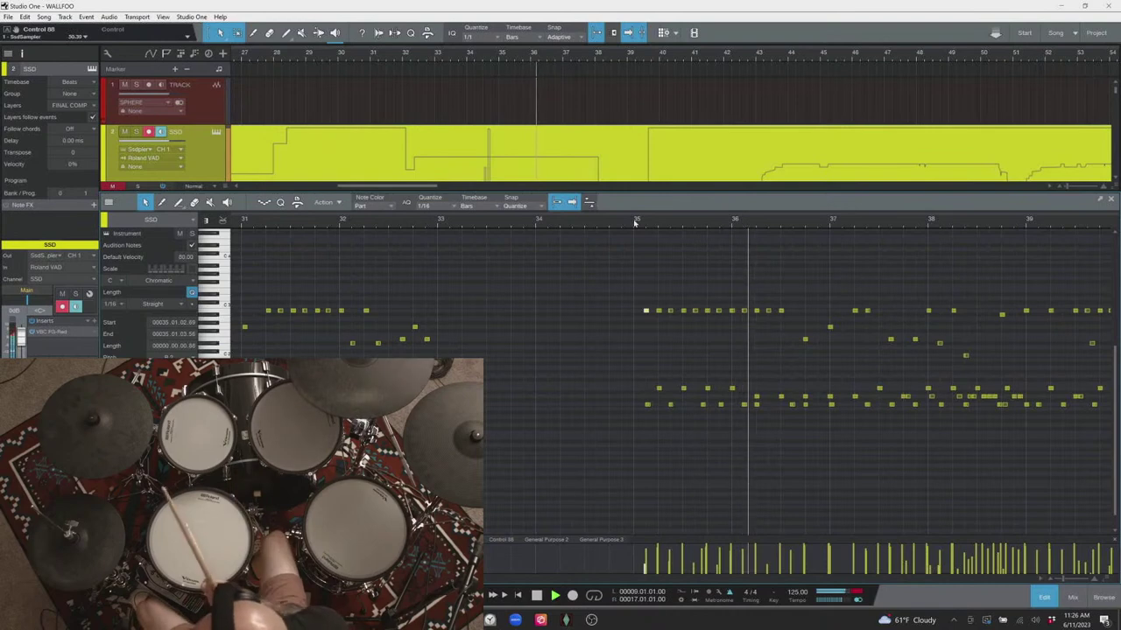
- Record a new drum part for bars 33 and 34 with a lead-in from bar 31, and play it back
{"action": "key", "text": "space"}
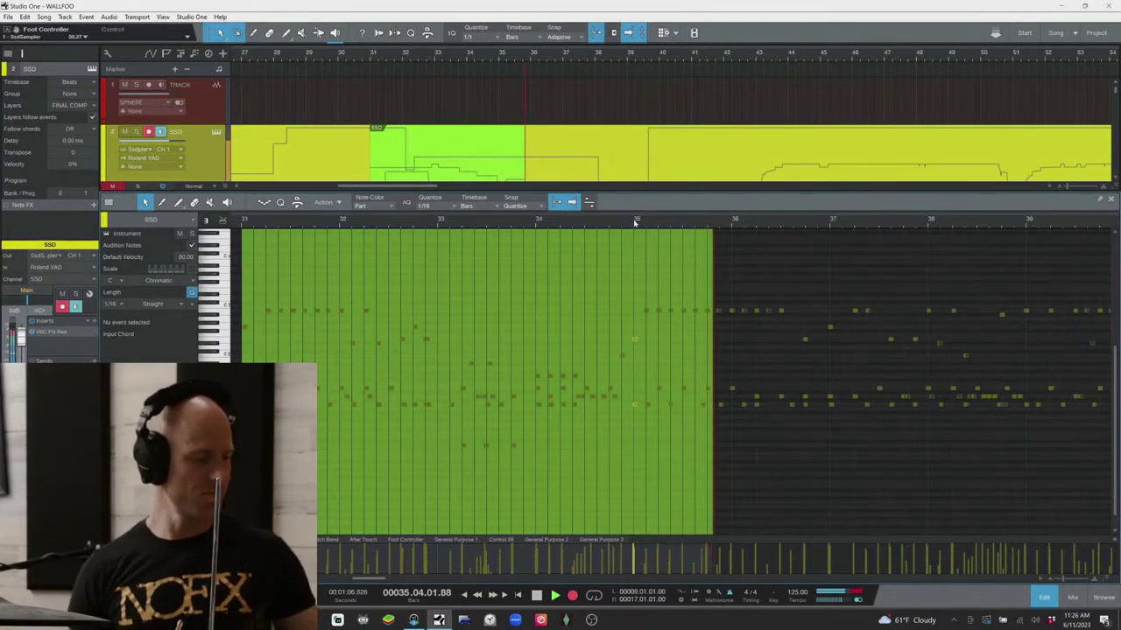
{"action": "key", "text": "space"}
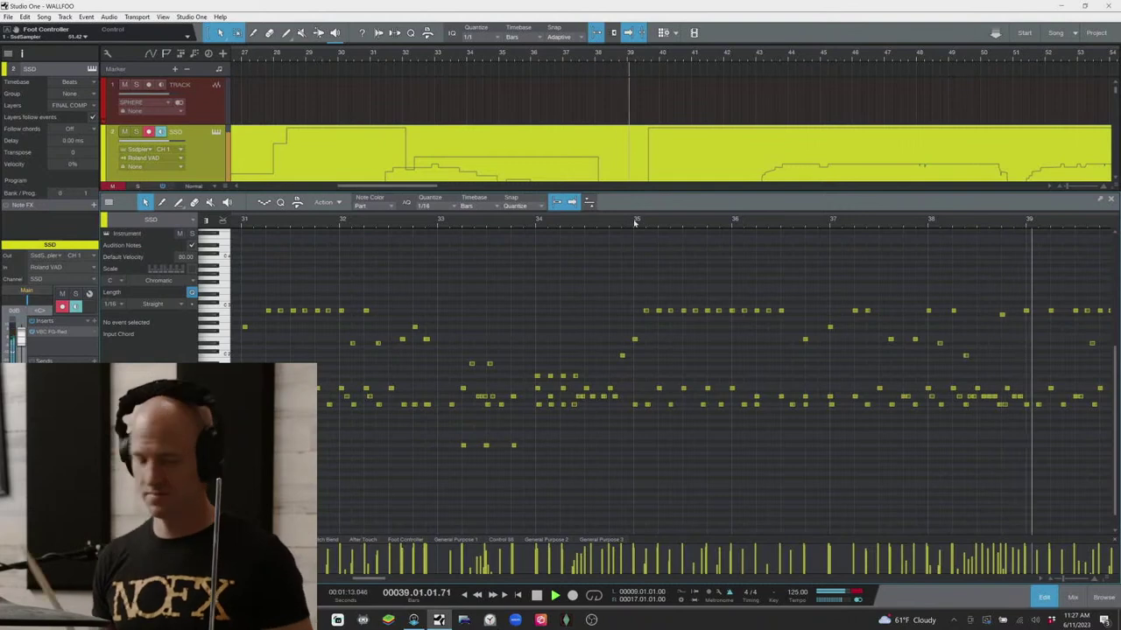
{"action": "key", "text": "space"}
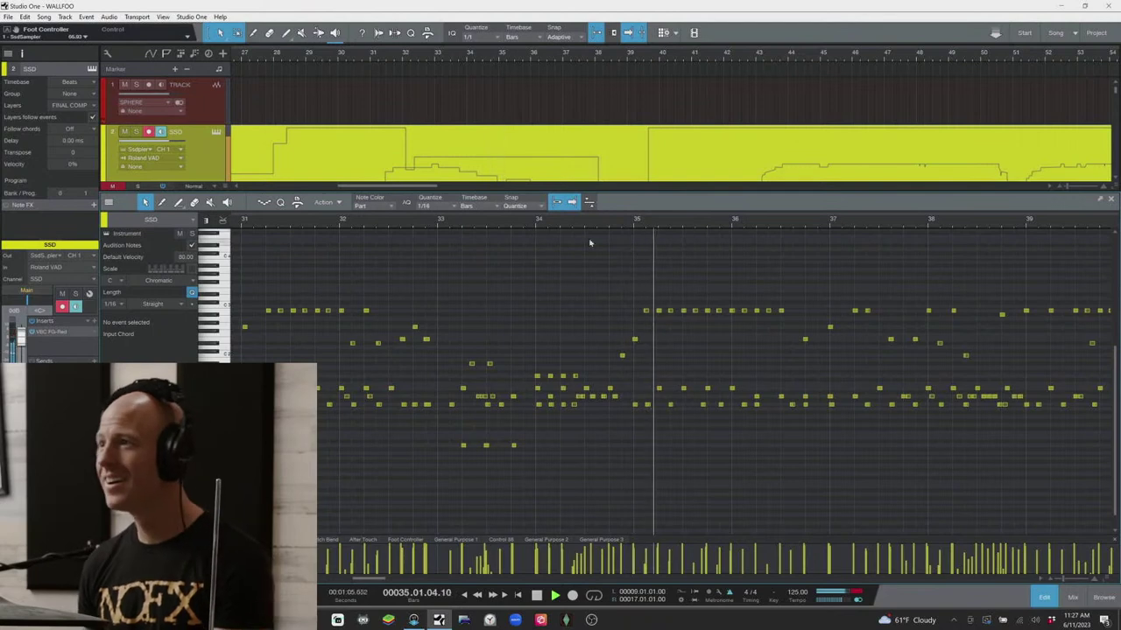
- Delete the drum notes from the bar 35 downbeat through the bar 43 downbeat
{"action": "left_click_drag", "start_coordinate": [633, 251], "coordinate": [910, 484]}
{"action": "key", "text": "Delete"}
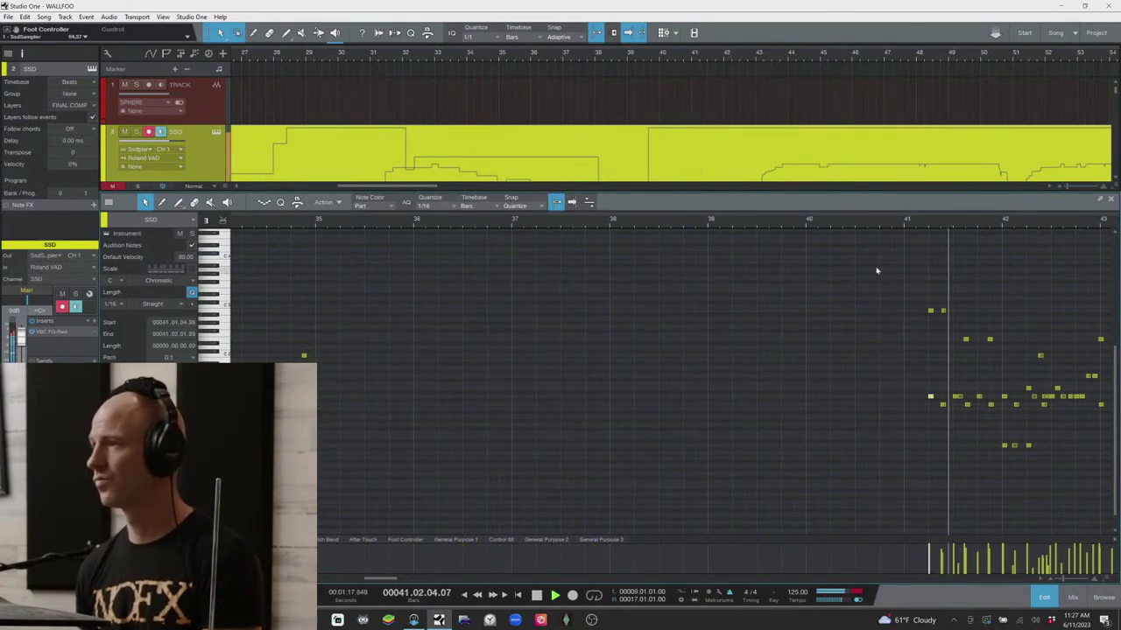
{"action": "left_click_drag", "start_coordinate": [872, 254], "coordinate": [896, 504]}
{"action": "key", "text": "Delete"}
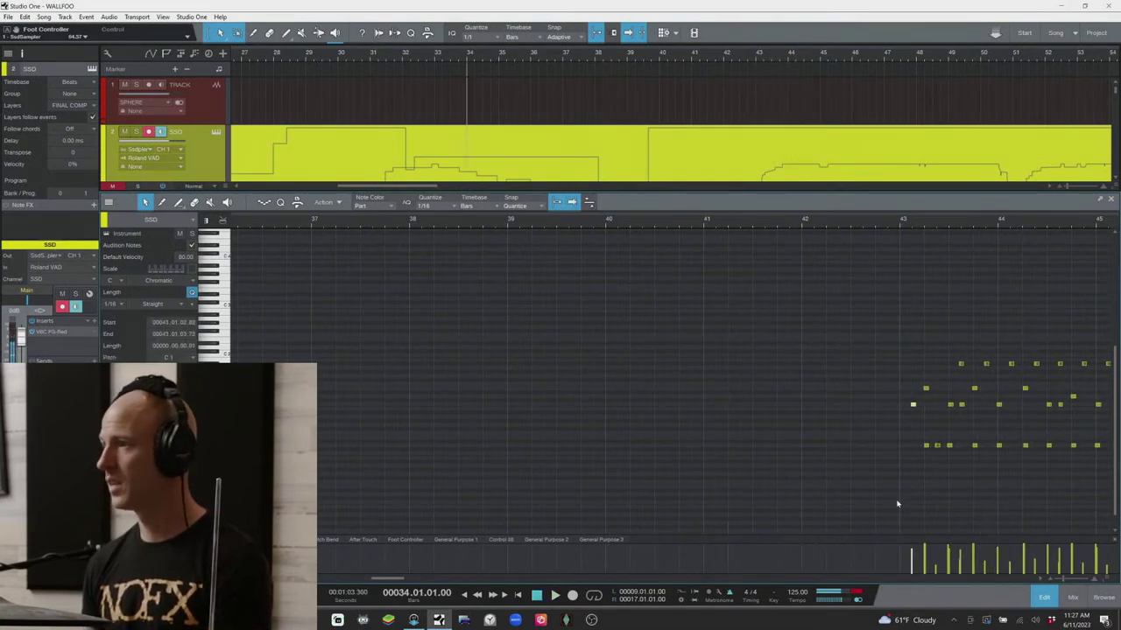
{"action": "scroll", "coordinate": [897, 504], "scroll_direction": "left", "scroll_amount": 10}
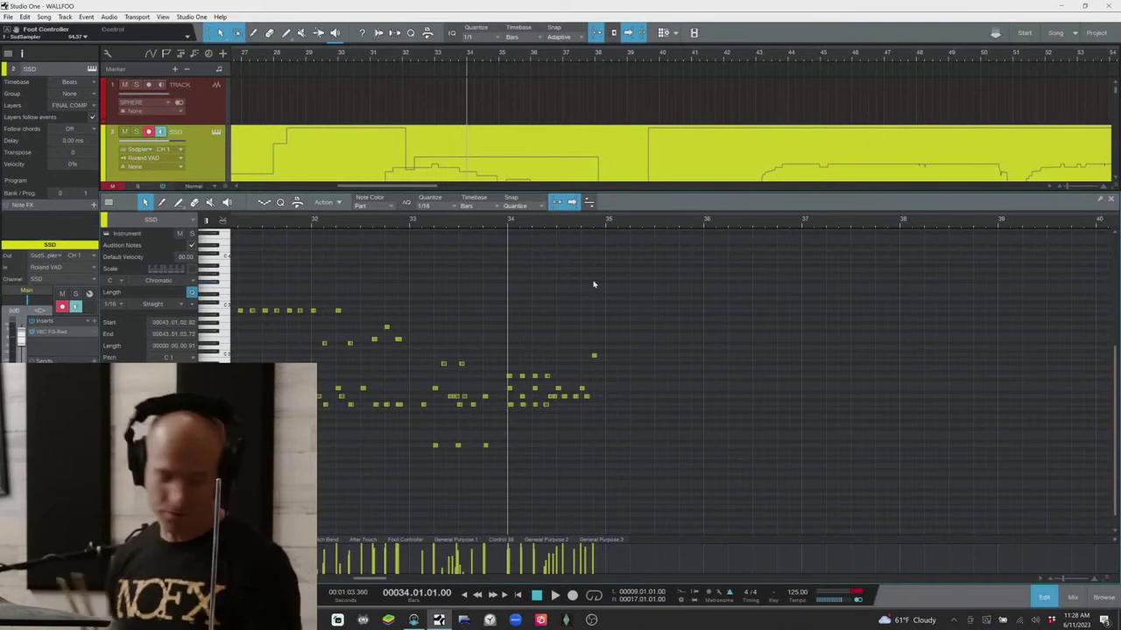
- Record a new drum part from bar 35 to the bar 43 downbeat and play it back past bar 50
{"action": "key", "text": "space"}
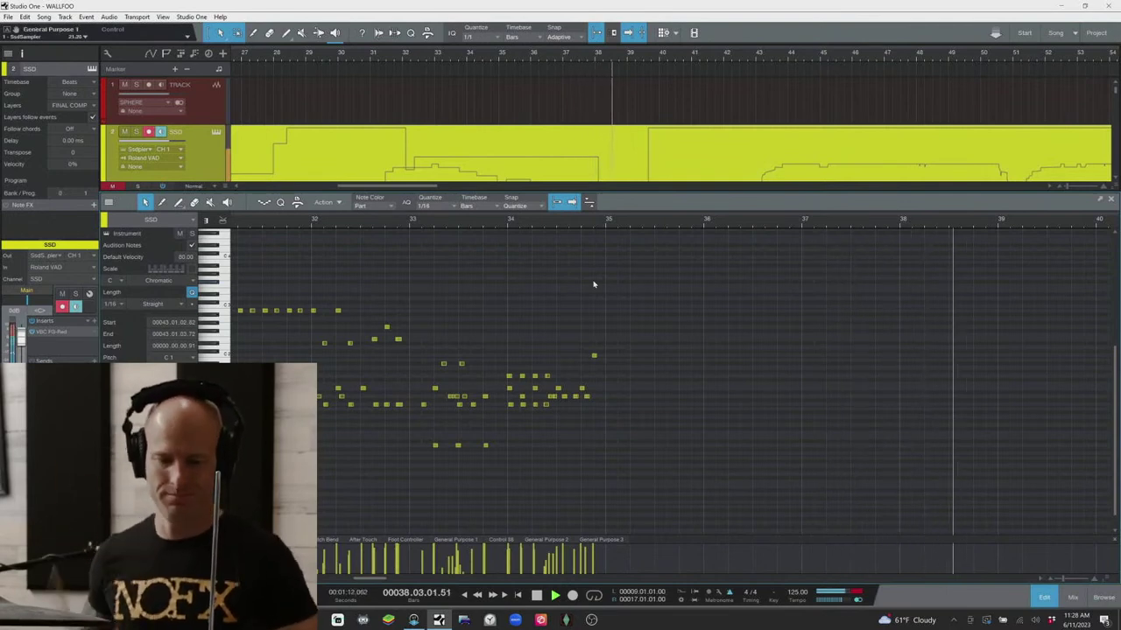
{"action": "key", "text": "space"}
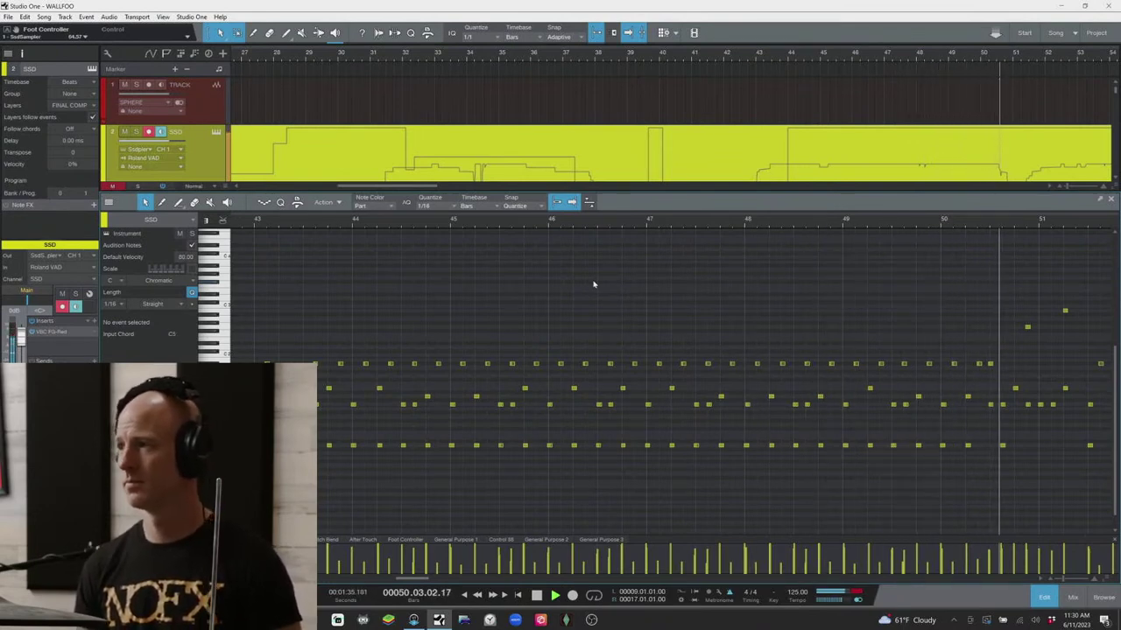
{"action": "key", "text": "w"}
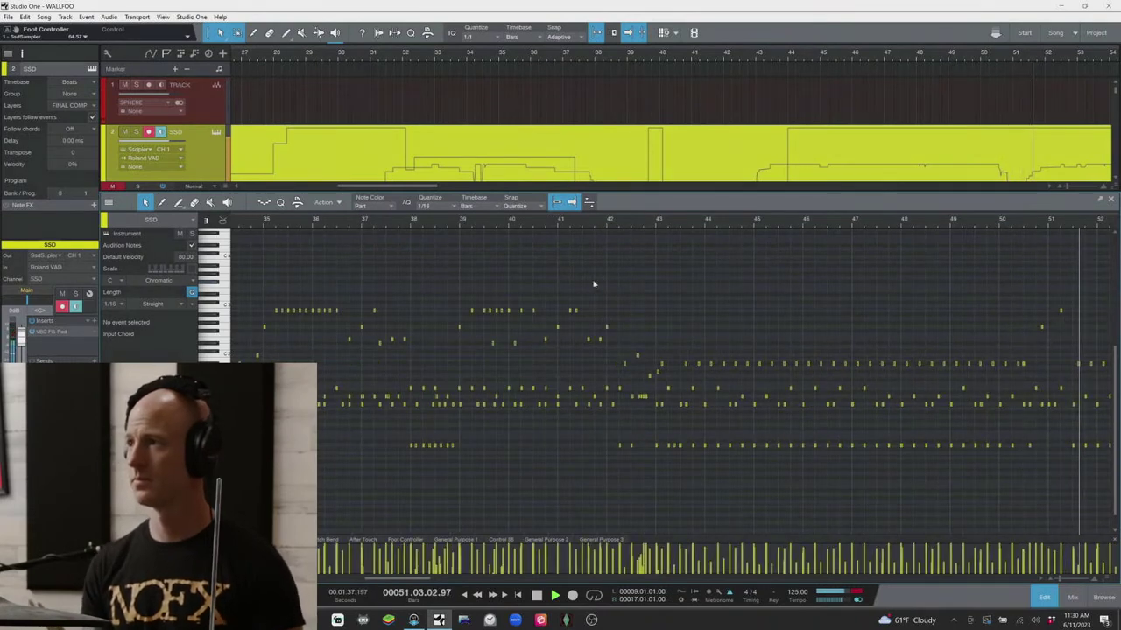
{"action": "key", "text": "space"}
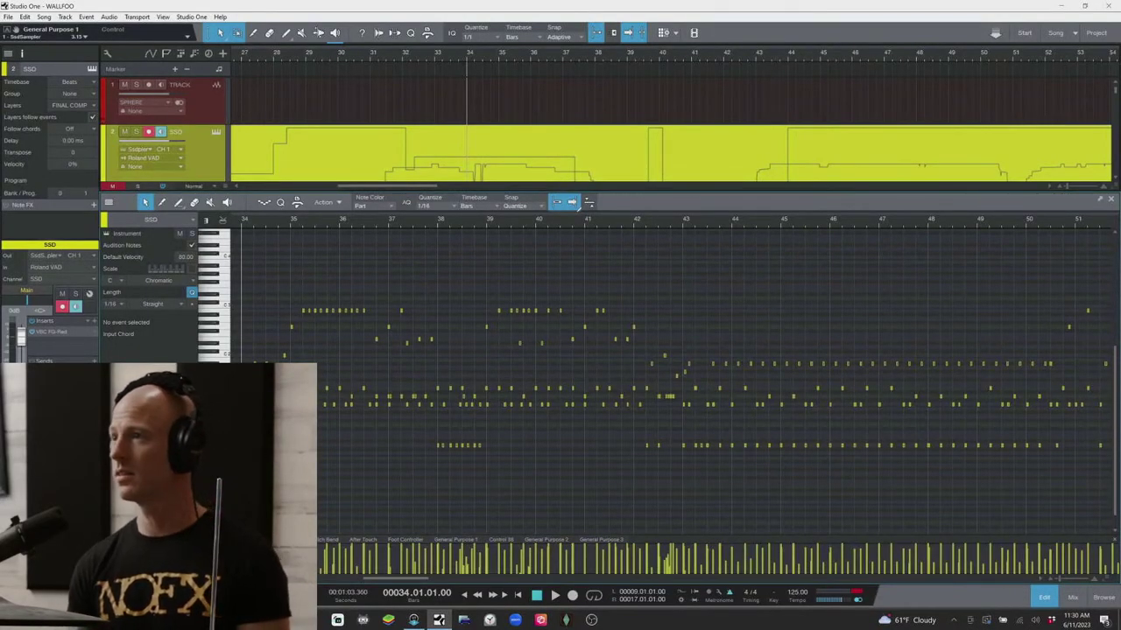
- Replay the new section and delete the drum notes after the bar 43 downbeat up to the start of bar 56
{"action": "key", "text": "space"}
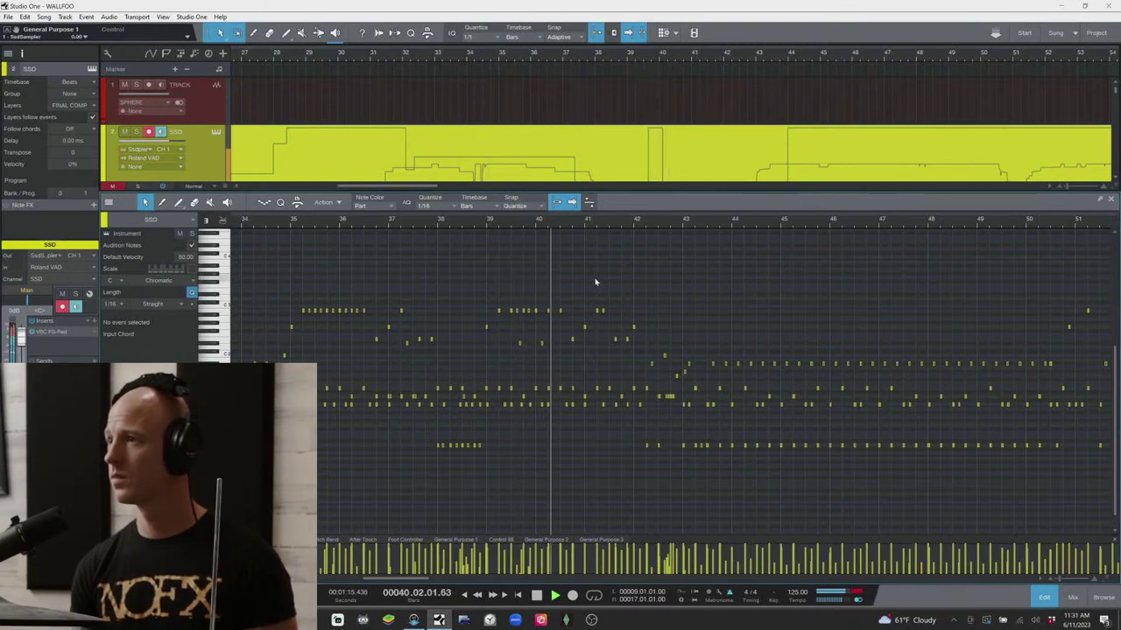
{"action": "left_click_drag", "start_coordinate": [636, 281], "coordinate": [793, 387]}
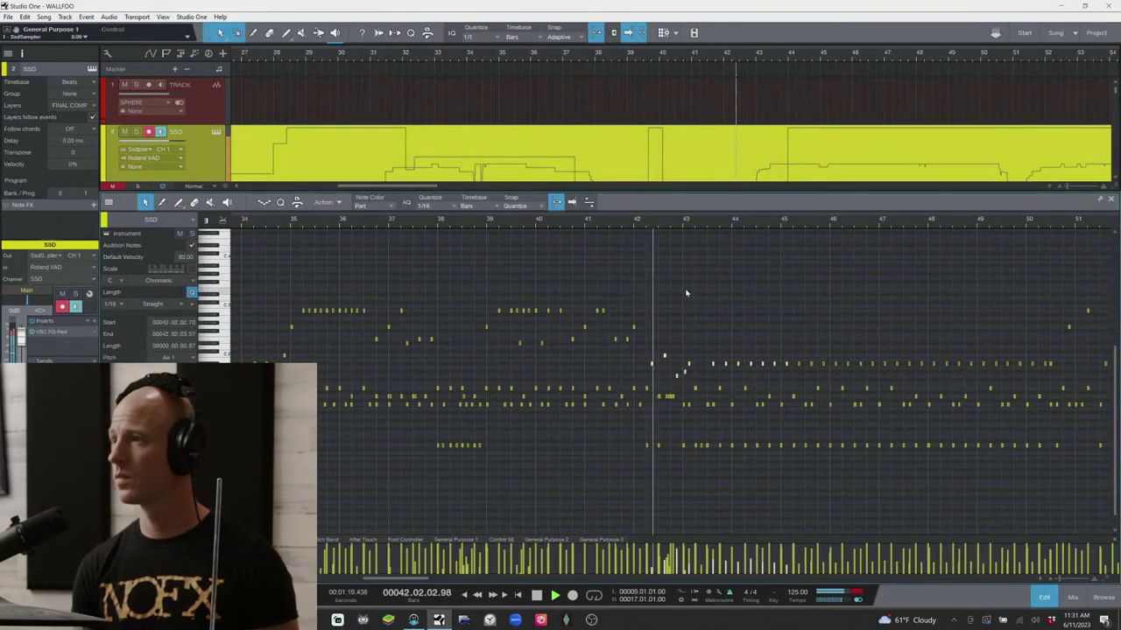
{"action": "left_click_drag", "start_coordinate": [688, 294], "coordinate": [971, 509]}
{"action": "key", "text": "Delete"}
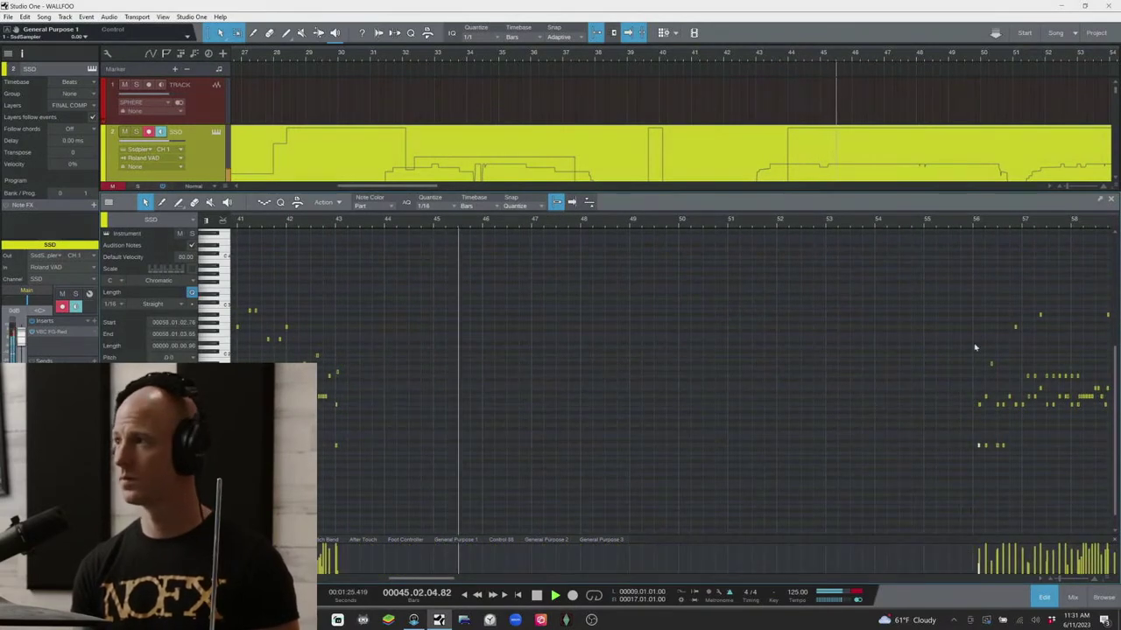
- Delete the remaining fill notes from bar 56 up to bar 59
{"action": "left_click", "coordinate": [966, 225]}
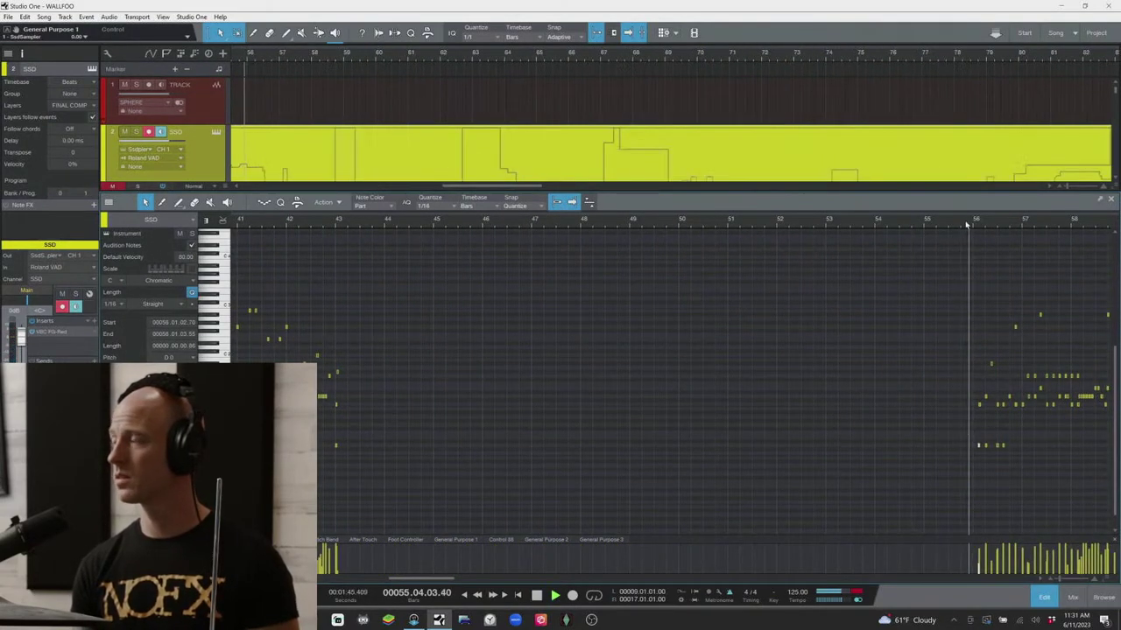
{"action": "left_click_drag", "start_coordinate": [947, 275], "coordinate": [862, 501]}
{"action": "key", "text": "space"}
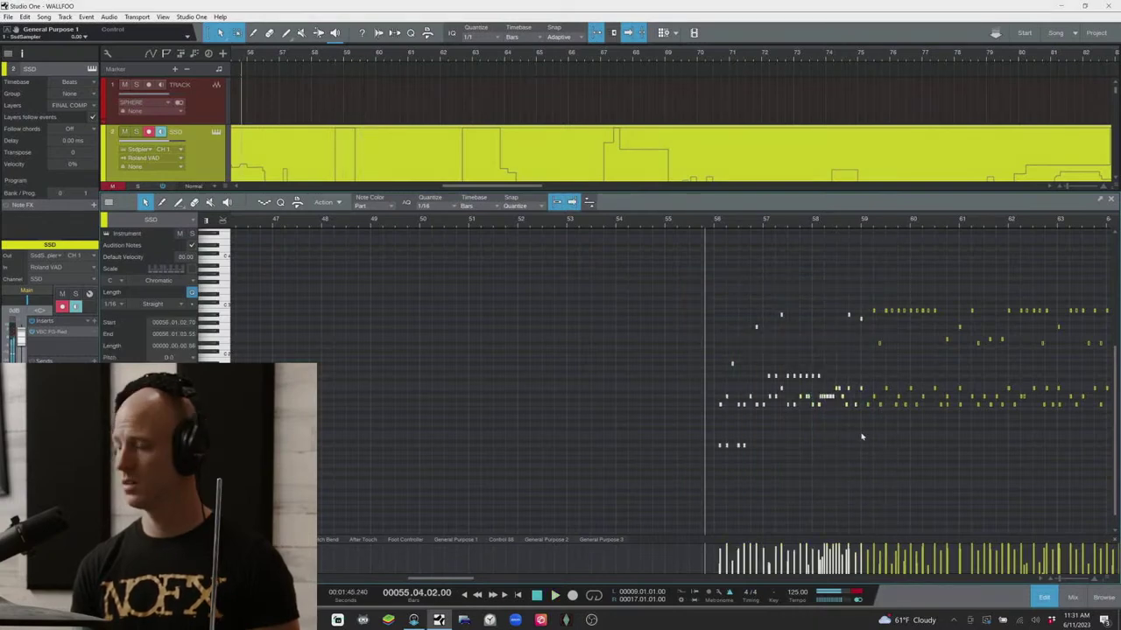
{"action": "left_click", "coordinate": [861, 437]}
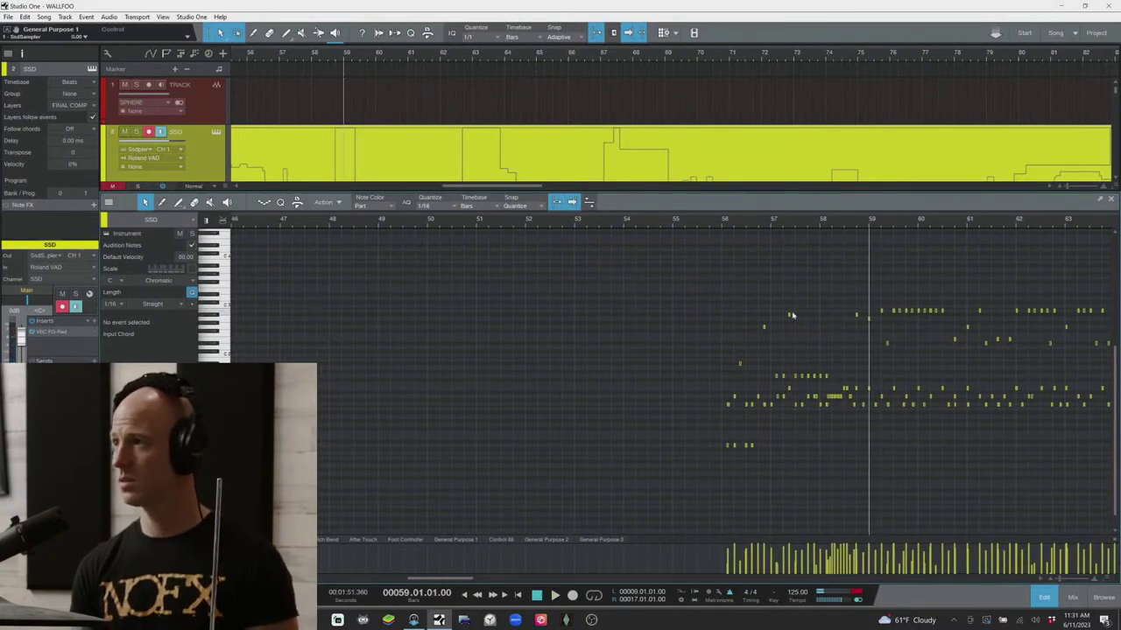
{"action": "left_click_drag", "start_coordinate": [712, 267], "coordinate": [868, 491]}
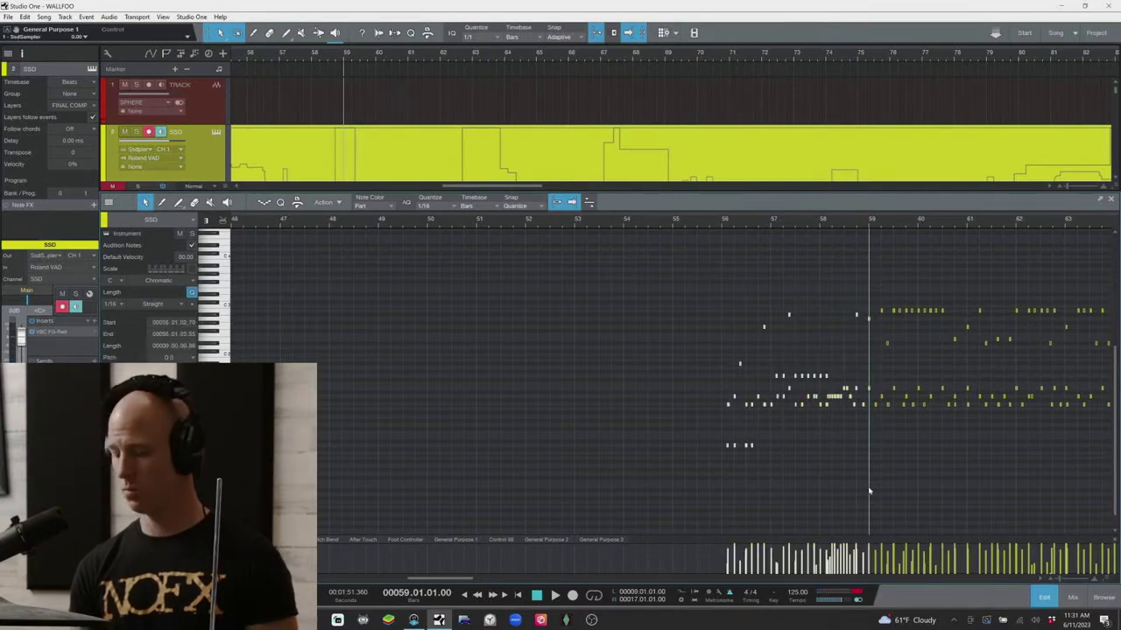
{"action": "scroll", "coordinate": [869, 491], "scroll_direction": "left", "scroll_amount": 10}
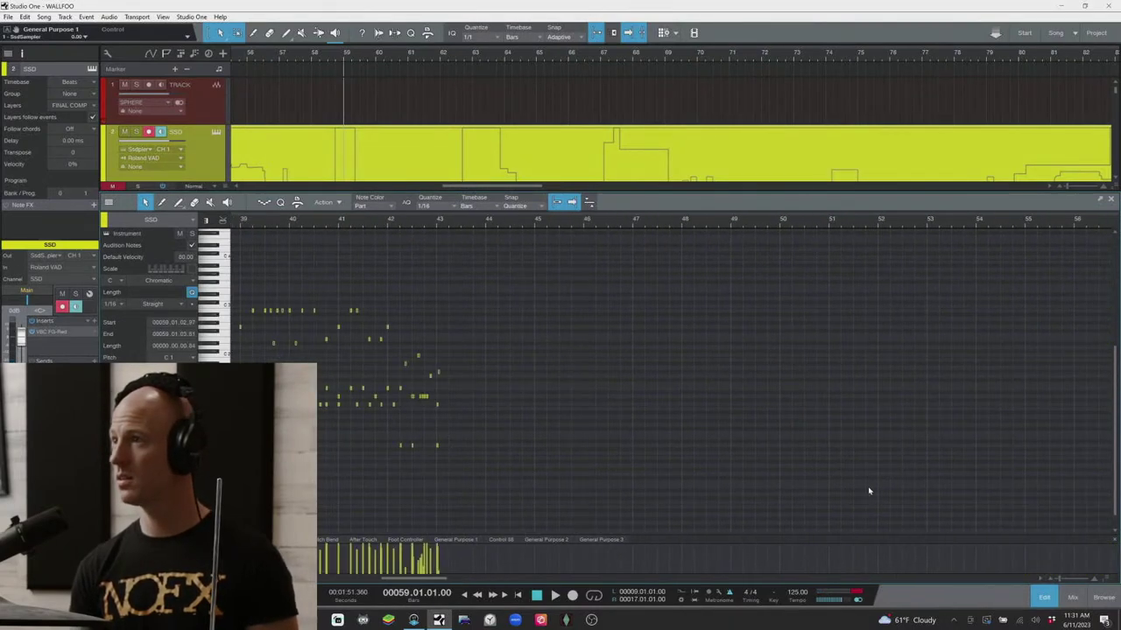
- Delete the notes on the bar 43 downbeat and place the playhead just before bar 42
{"action": "left_click", "coordinate": [432, 228]}
{"action": "key", "text": "space"}
{"action": "left_click_drag", "start_coordinate": [500, 313], "coordinate": [437, 476]}
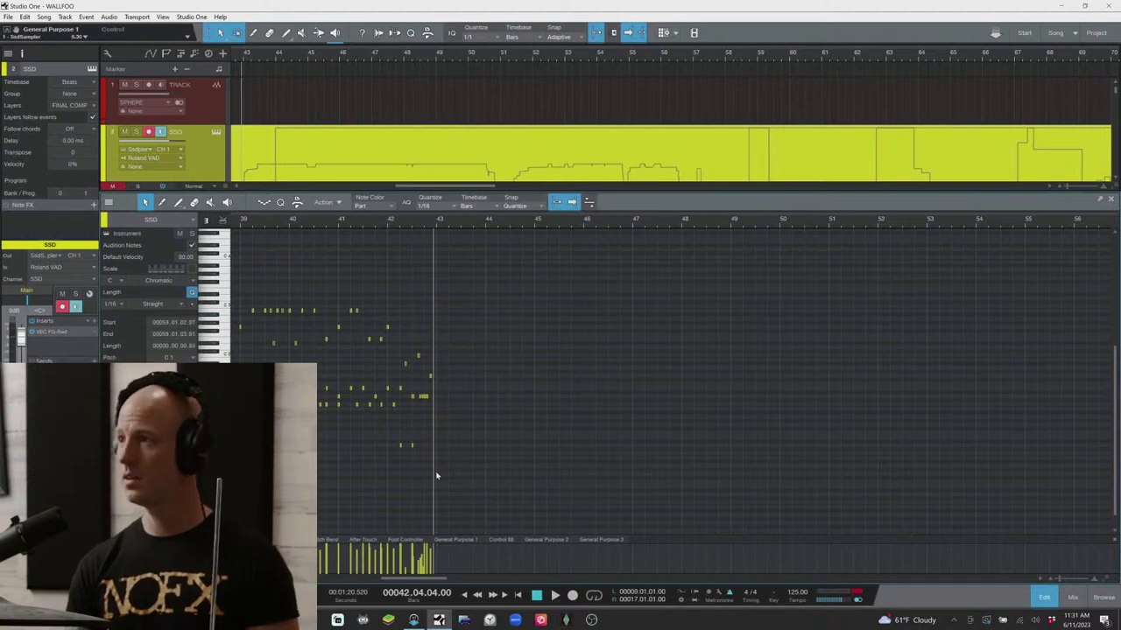
{"action": "left_click", "coordinate": [383, 222]}
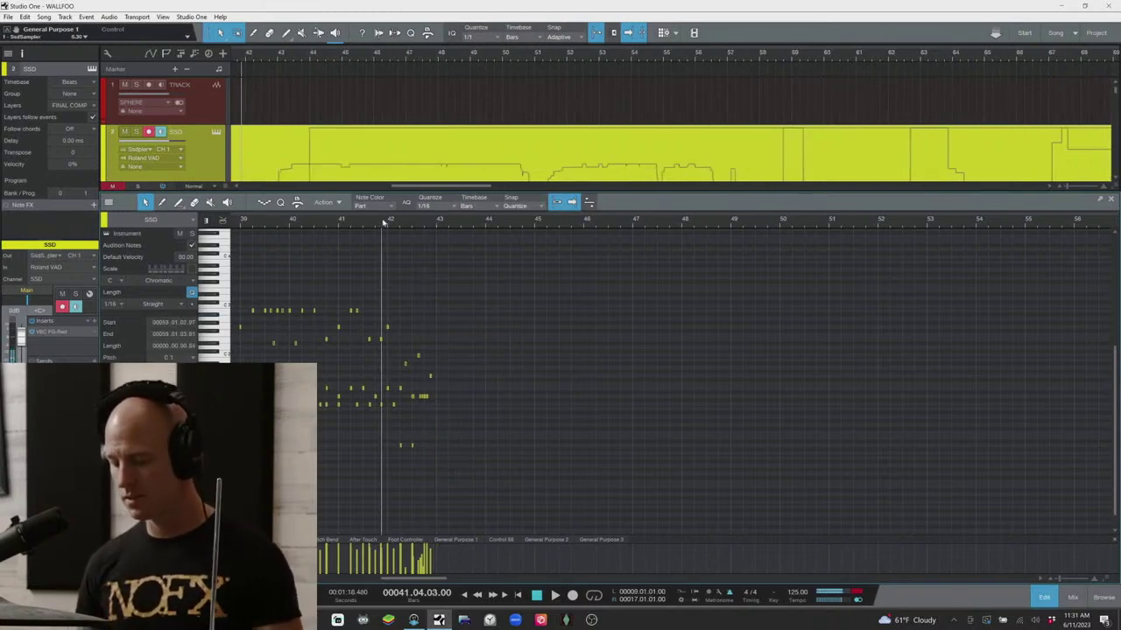
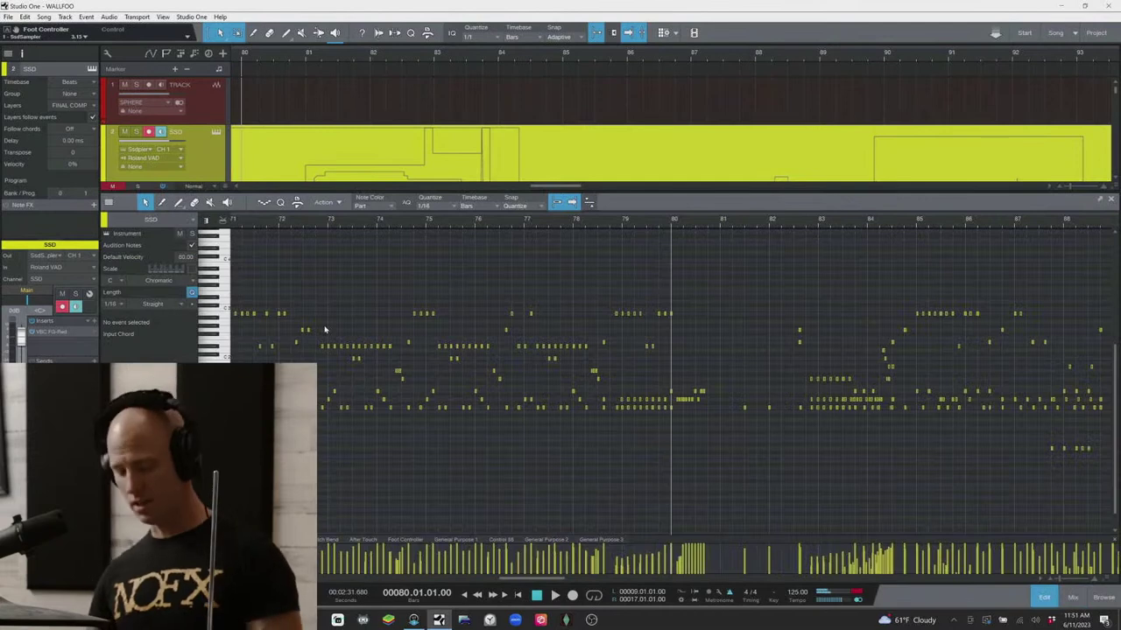
- Play the drum part on from bar 80 and delete all drum notes from bar 91 onward
{"action": "key", "text": "e"}
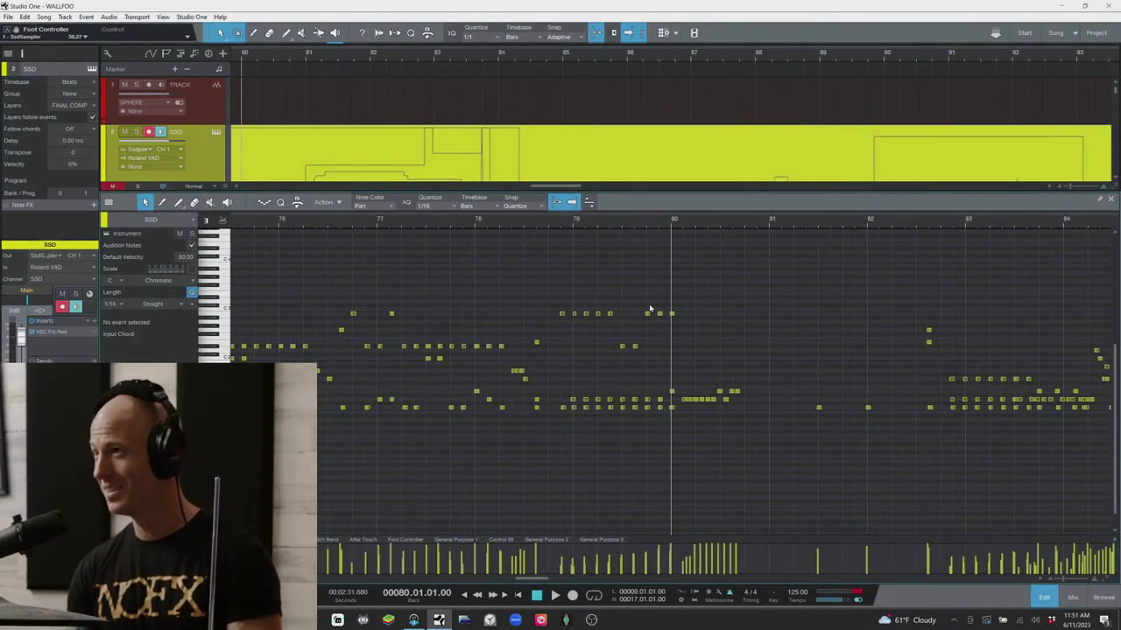
{"action": "scroll", "coordinate": [649, 310], "scroll_direction": "right", "scroll_amount": 5}
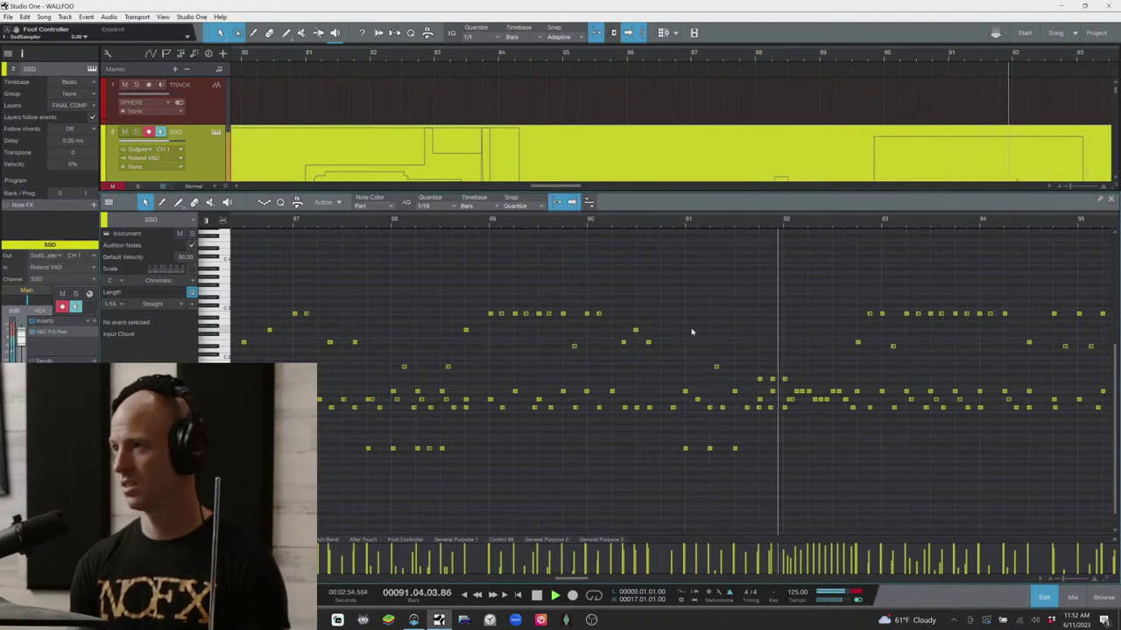
{"action": "left_click_drag", "start_coordinate": [678, 333], "coordinate": [822, 425]}
{"action": "left_click_drag", "start_coordinate": [684, 271], "coordinate": [1110, 503]}
{"action": "key", "text": "space"}
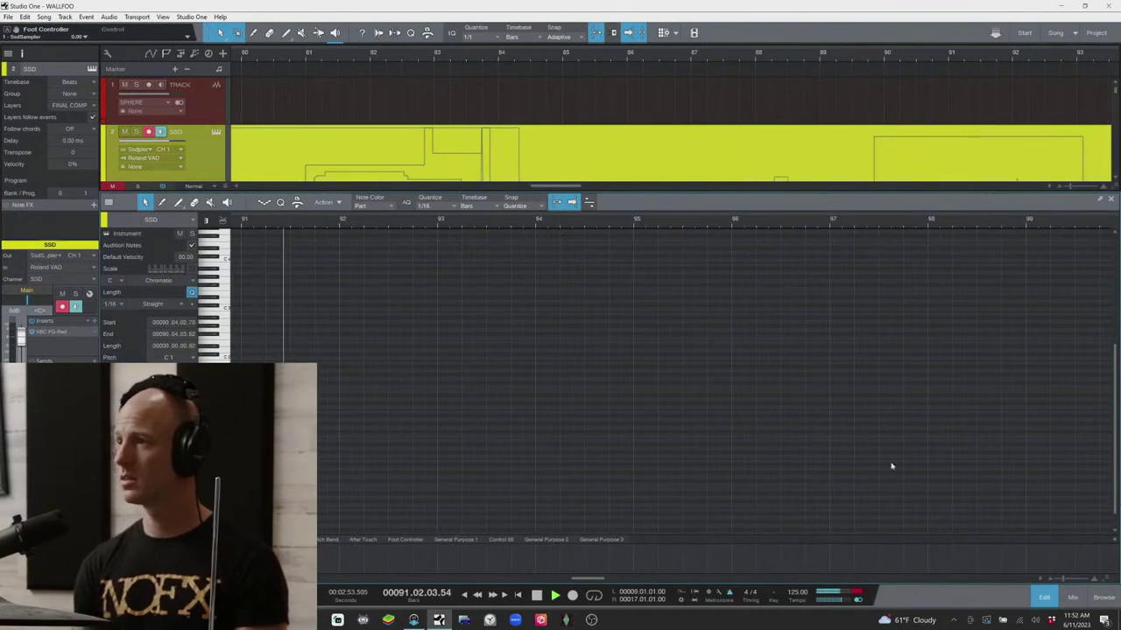
- Record a new ending for the drum part from bar 91 to bar 105 and play it back
{"action": "left_click", "coordinate": [245, 224]}
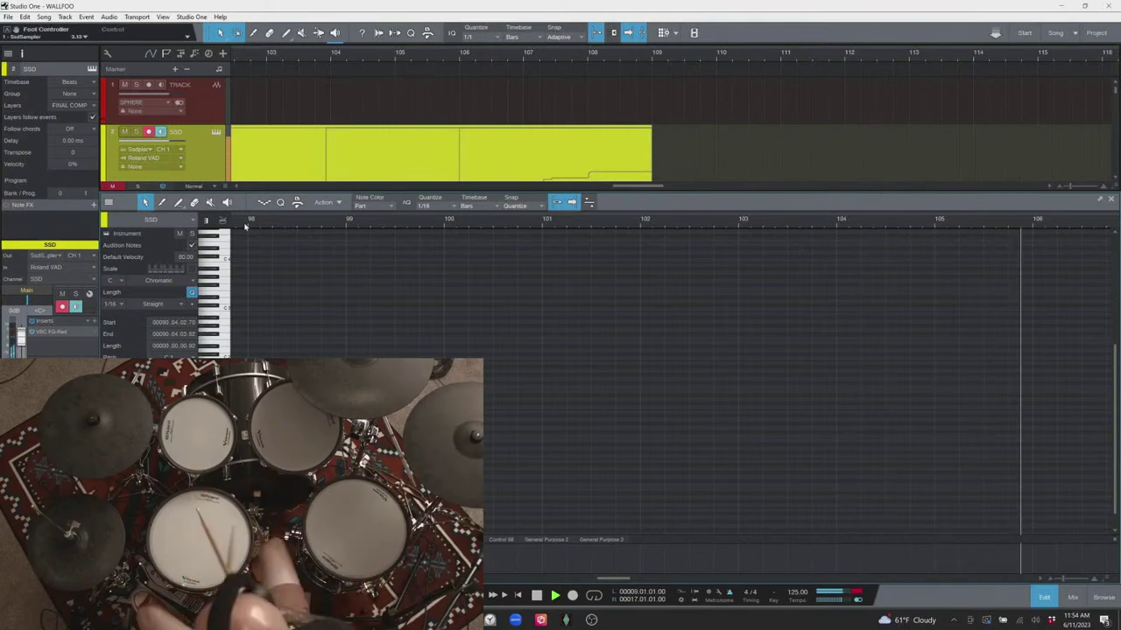
{"action": "key", "text": "space"}
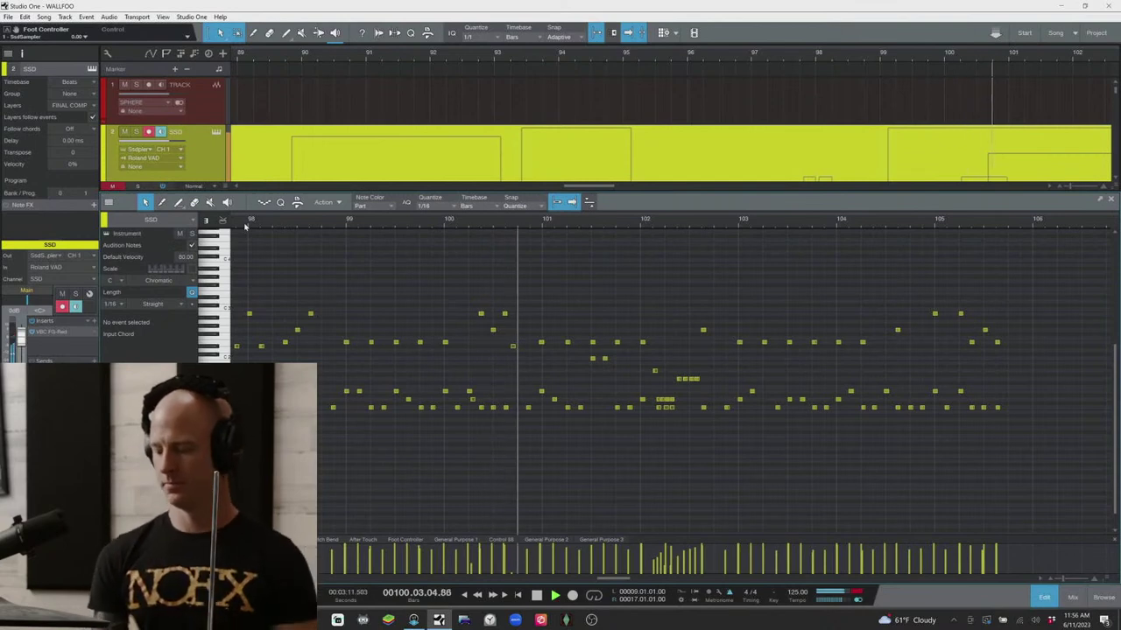
{"action": "key", "text": "w"}
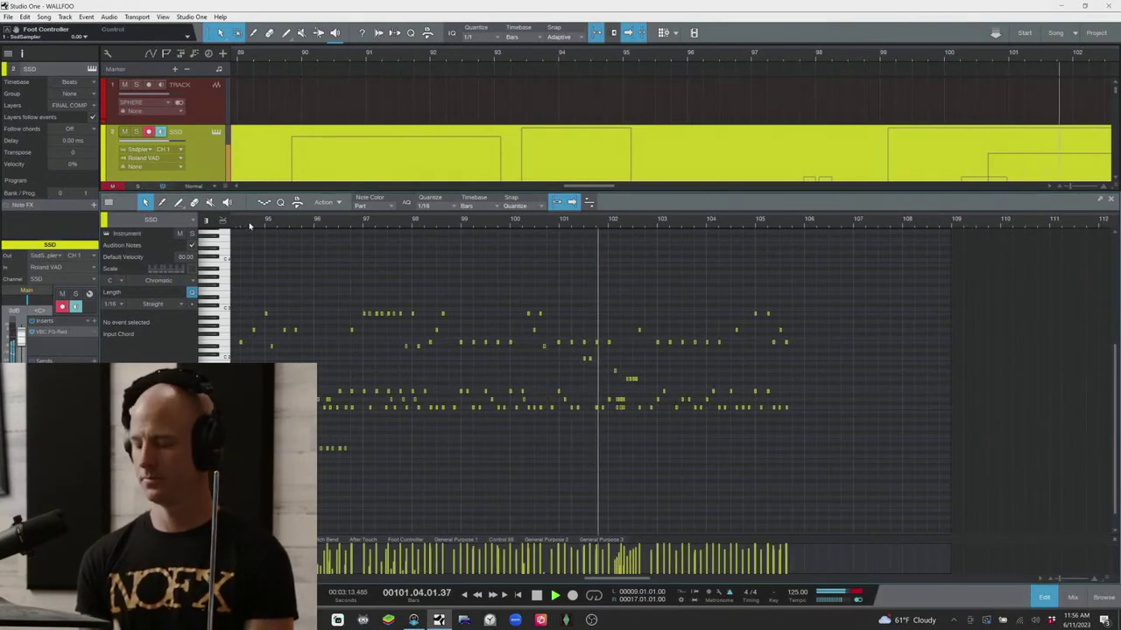
- Delete all drum notes from bar 99 to the end of the part
{"action": "key", "text": "e"}
{"action": "key", "text": "w"}
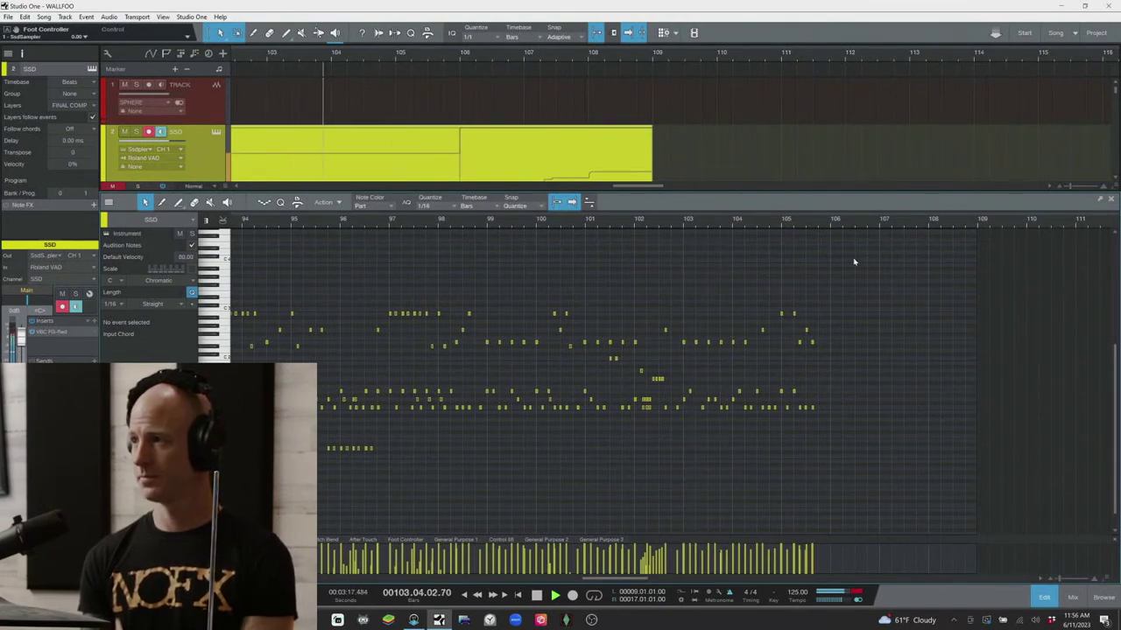
{"action": "left_click_drag", "start_coordinate": [864, 267], "coordinate": [483, 470]}
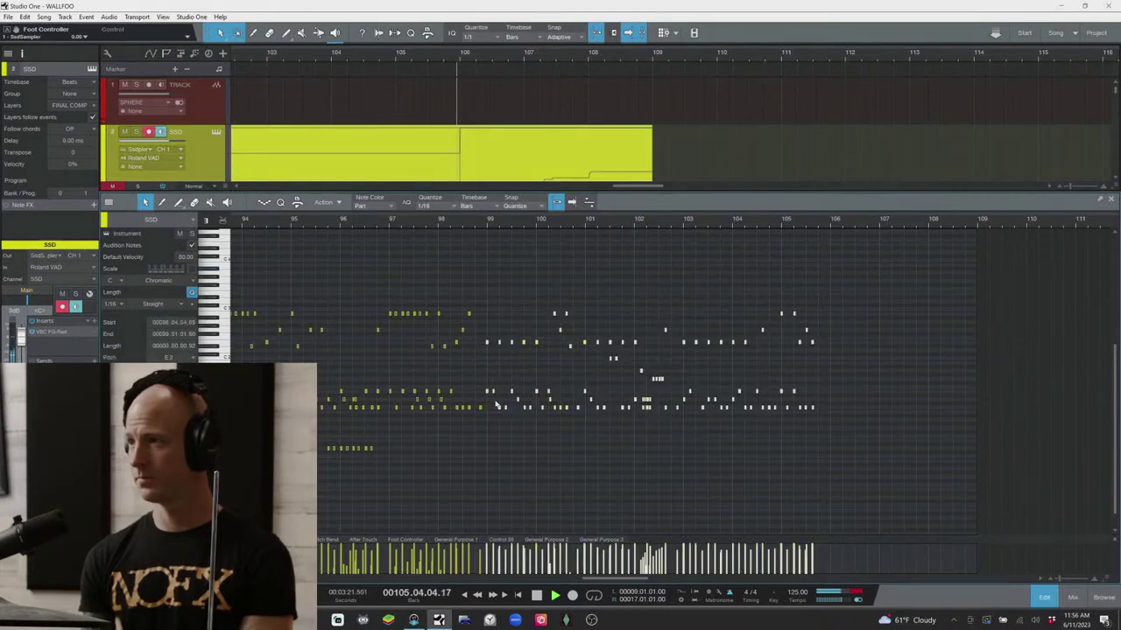
{"action": "key", "text": "space"}
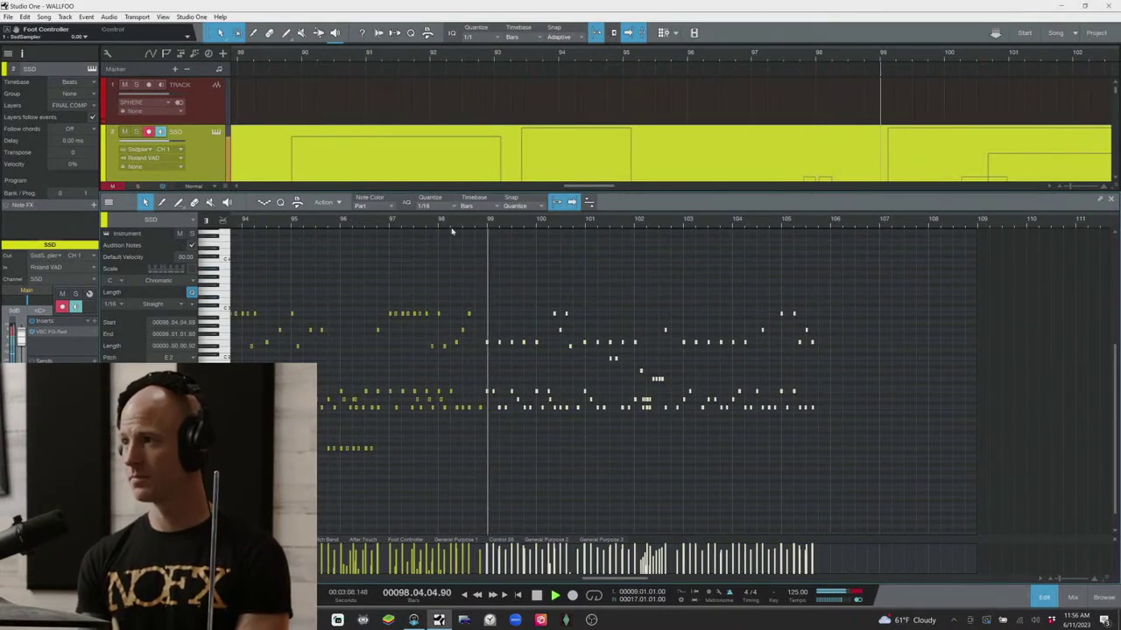
{"action": "key", "text": "Delete"}
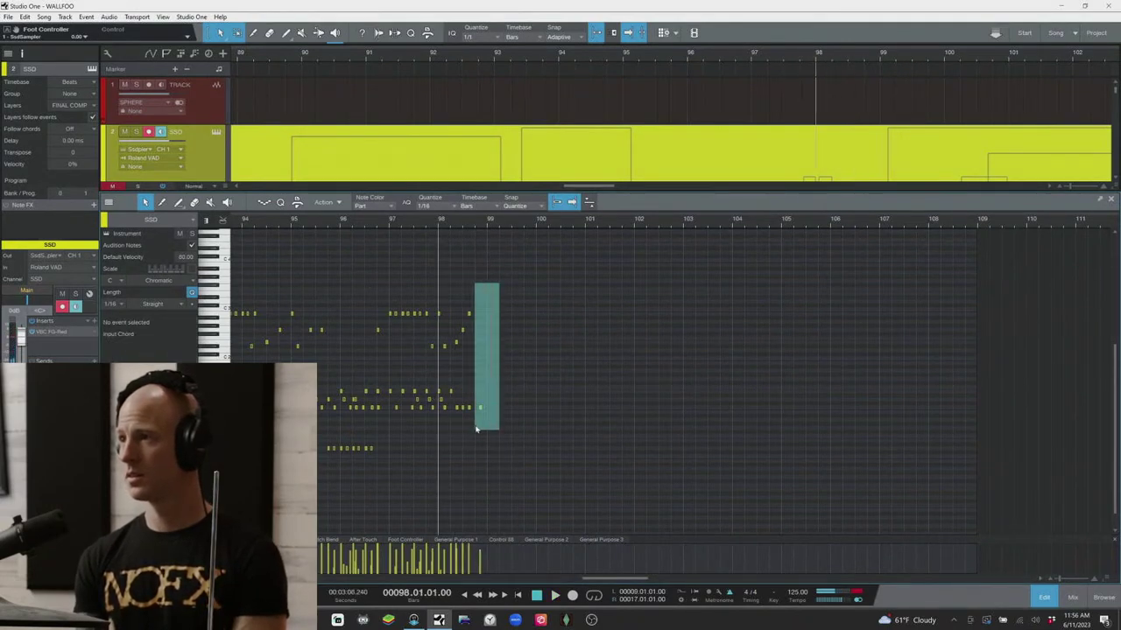
- Delete the remaining drum notes in the second half of bar 98 and save the song
{"action": "left_click_drag", "start_coordinate": [475, 429], "coordinate": [476, 430]}
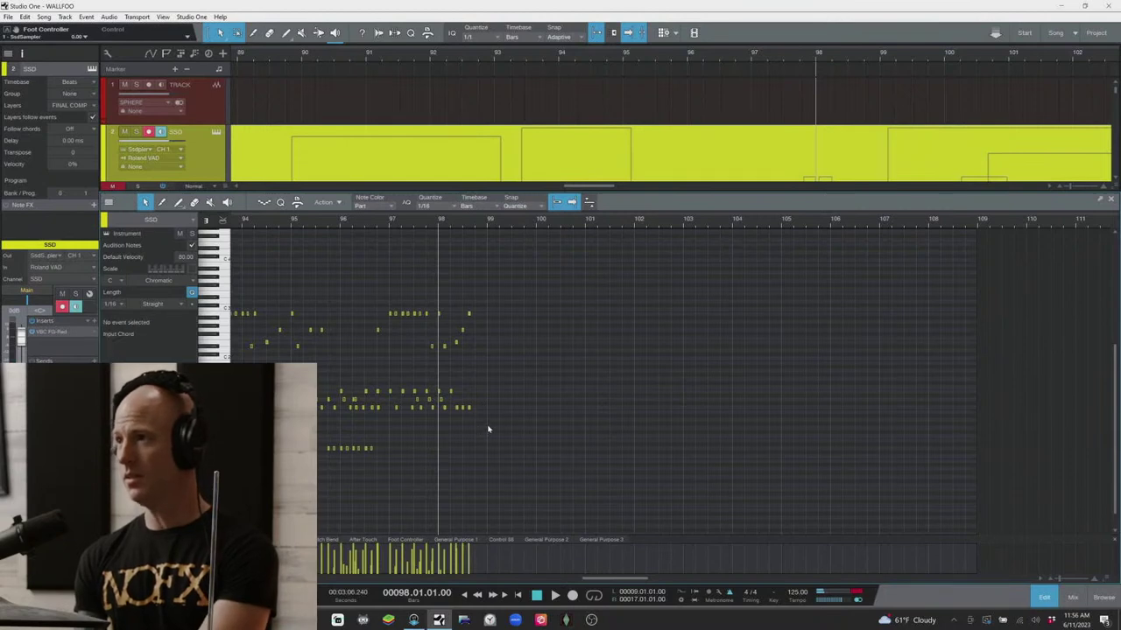
{"action": "left_click_drag", "start_coordinate": [468, 295], "coordinate": [468, 295]}
{"action": "key", "text": "Delete"}
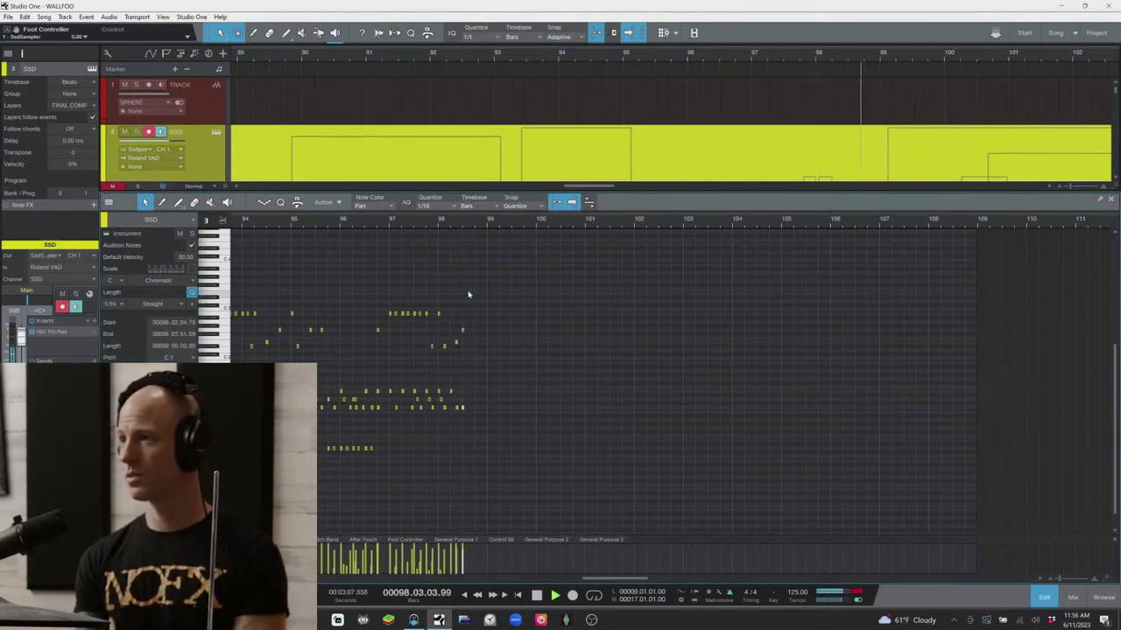
{"action": "key", "text": "ctrl+s"}
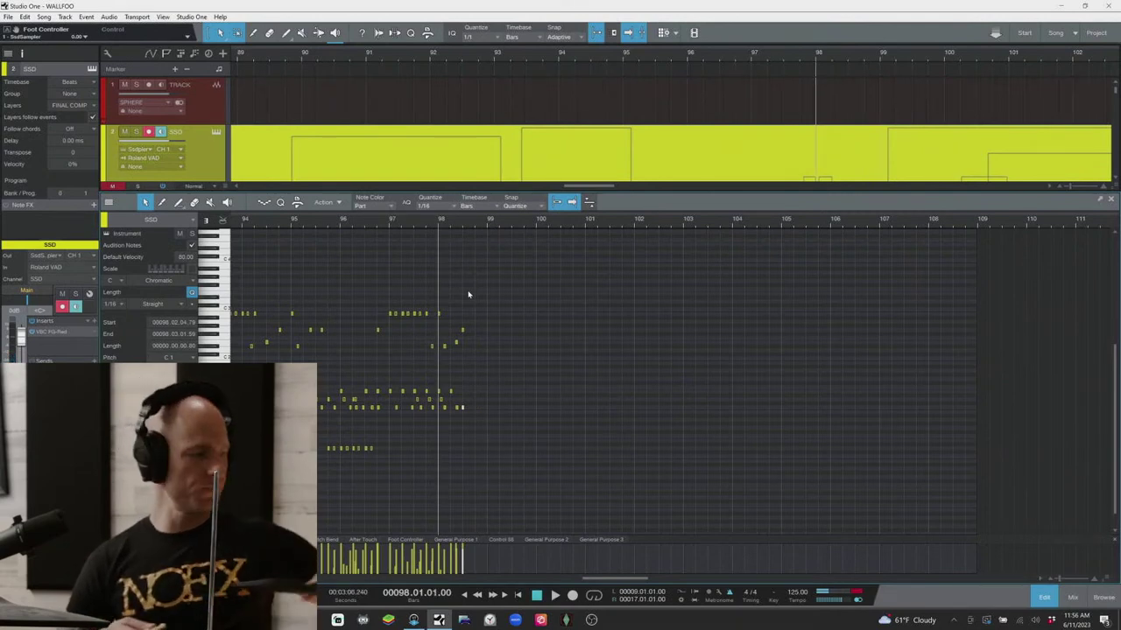
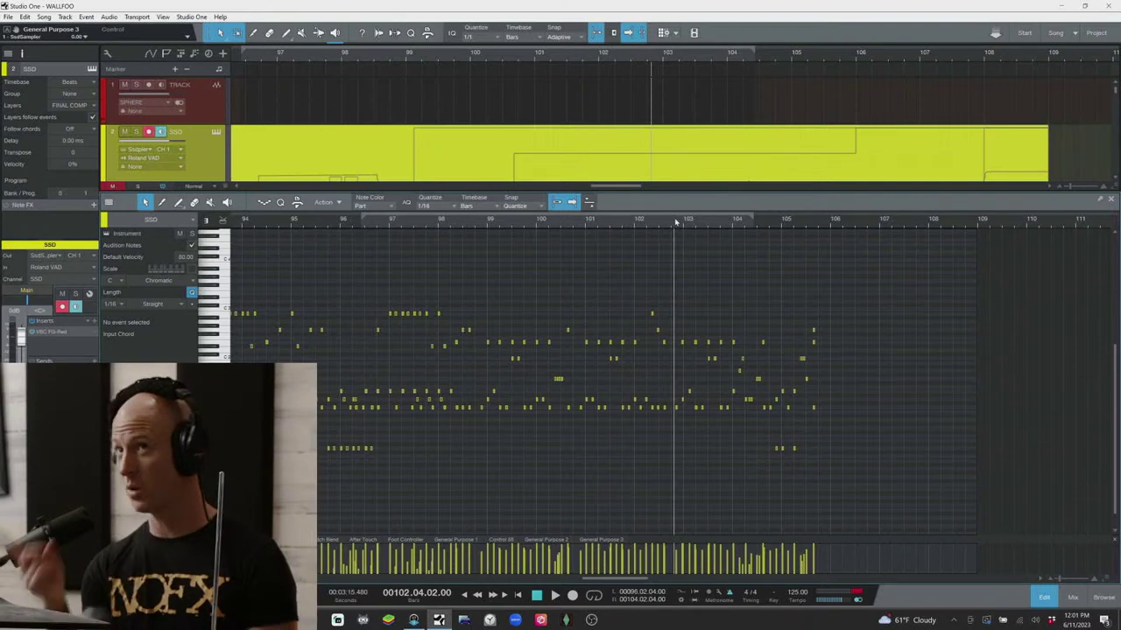
- Delete the drum notes from the middle of bar 103 onward and play the part from just before bar 101
{"action": "scroll", "coordinate": [675, 222], "scroll_direction": "up", "scroll_amount": 2}
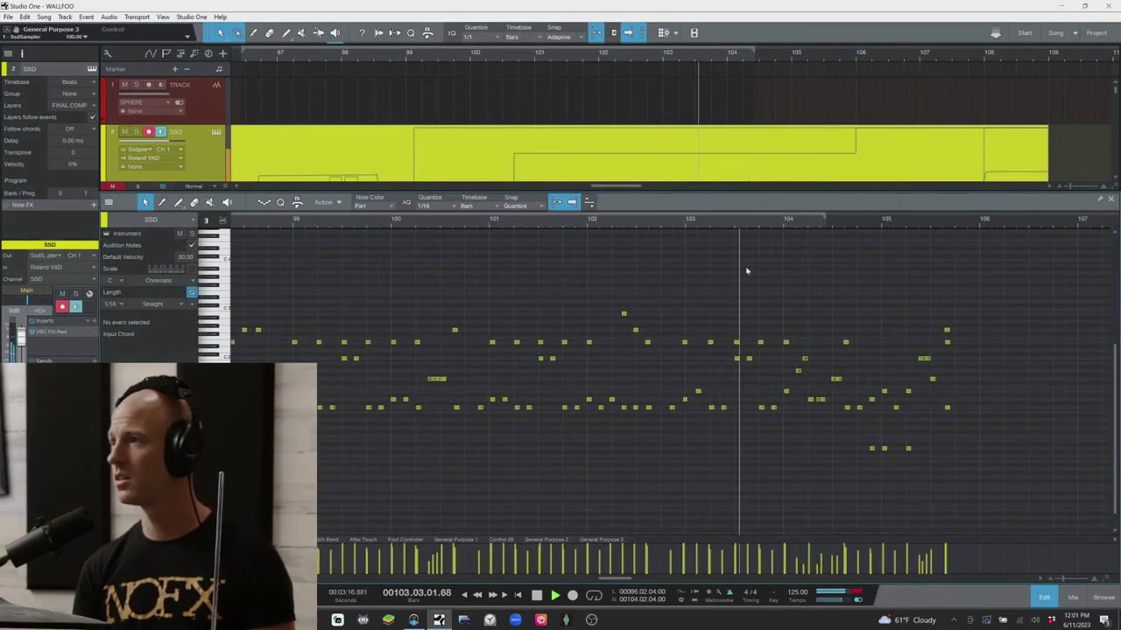
{"action": "left_click_drag", "start_coordinate": [1052, 296], "coordinate": [746, 505]}
{"action": "key", "text": "Delete"}
{"action": "left_click", "coordinate": [473, 221]}
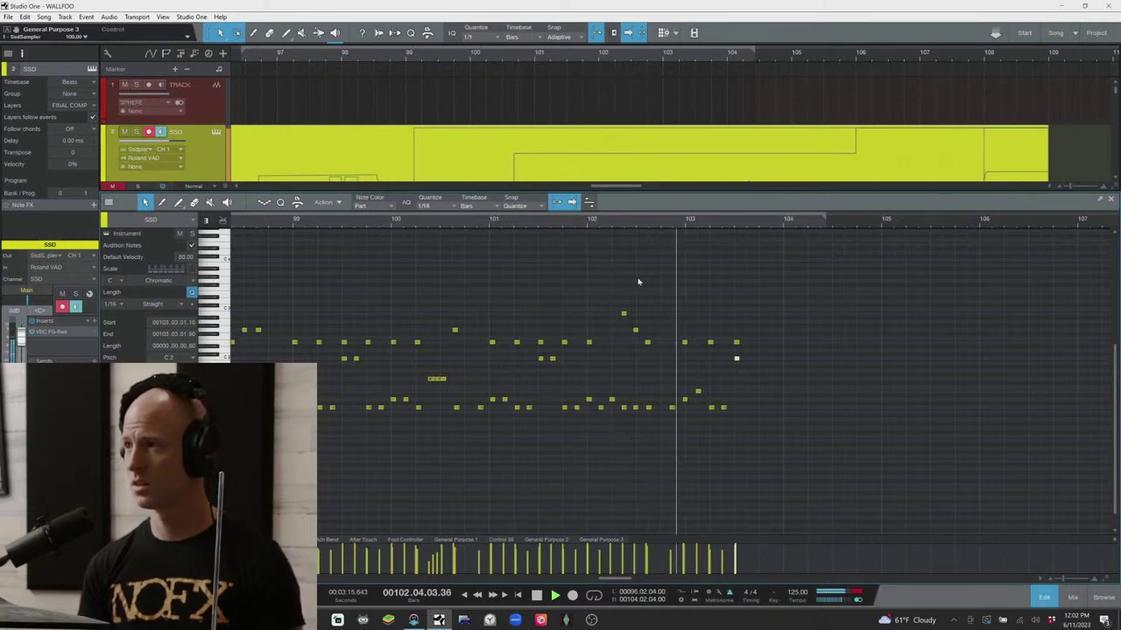
- Delete the drum notes from beat 4 of bar 102 onward and play the part from beat 2 of bar 99
{"action": "left_click_drag", "start_coordinate": [805, 291], "coordinate": [667, 443]}
{"action": "key", "text": "Delete"}
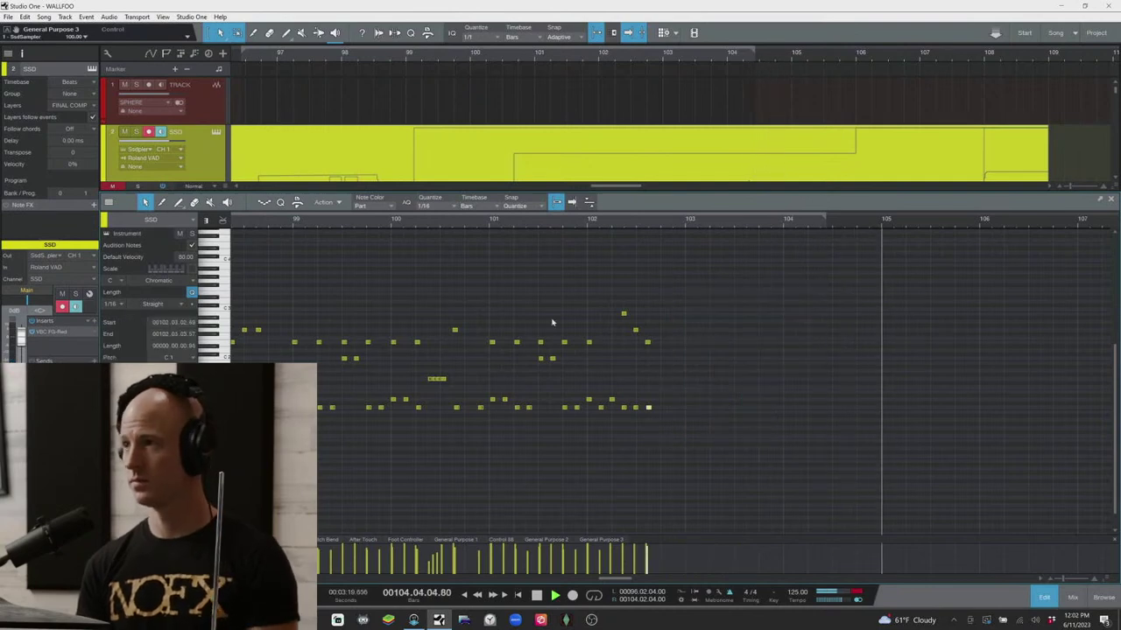
{"action": "left_click", "coordinate": [320, 220]}
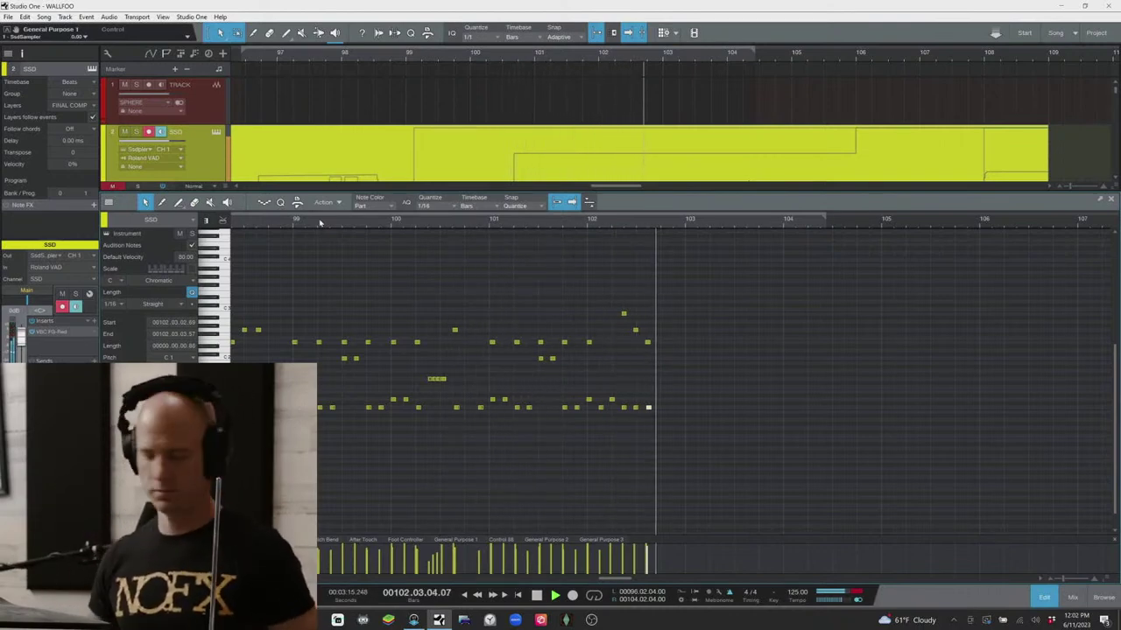
{"action": "key", "text": "space"}
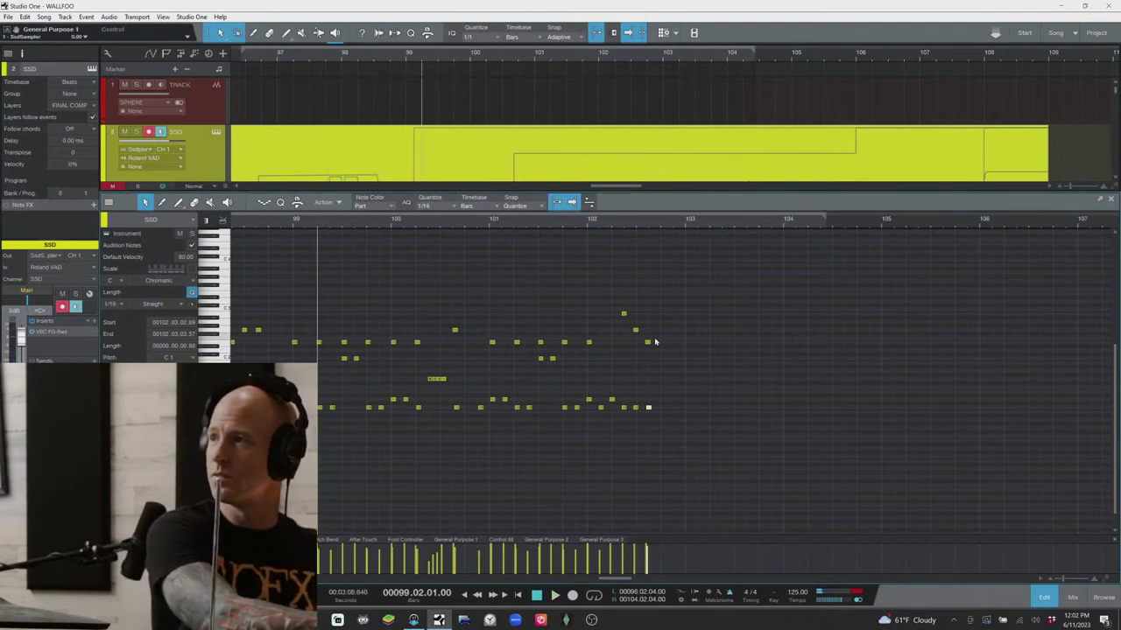
- Delete the drum notes after the two tom hits in bar 101 and play the lead-in from beat 2 of bar 99
{"action": "left_click_drag", "start_coordinate": [702, 291], "coordinate": [564, 442]}
{"action": "key", "text": "Delete"}
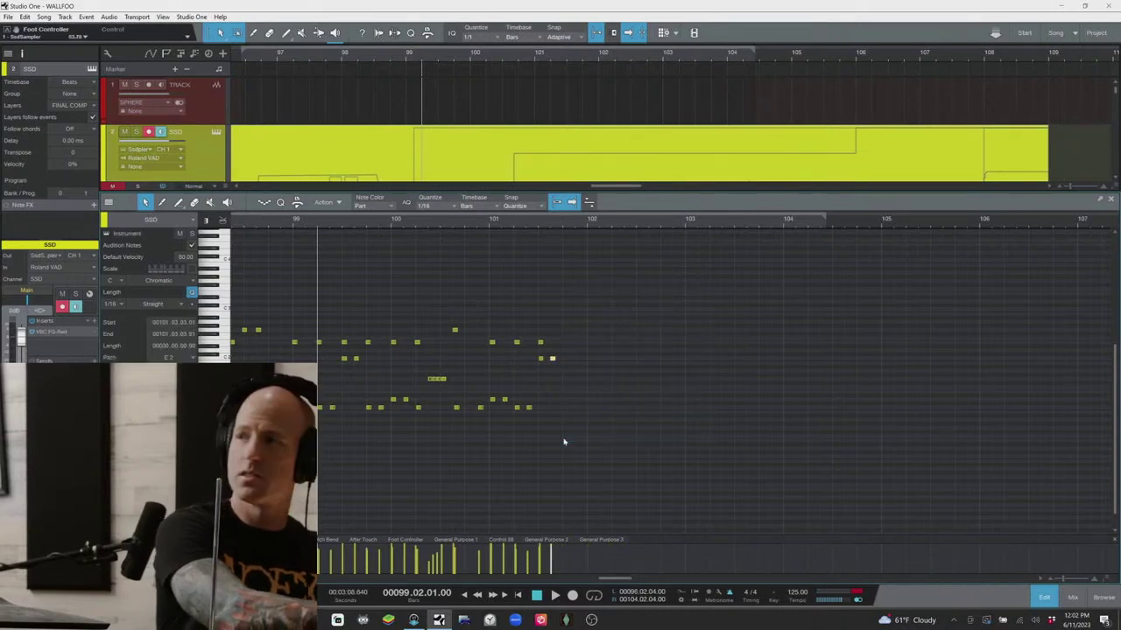
{"action": "key", "text": "space"}
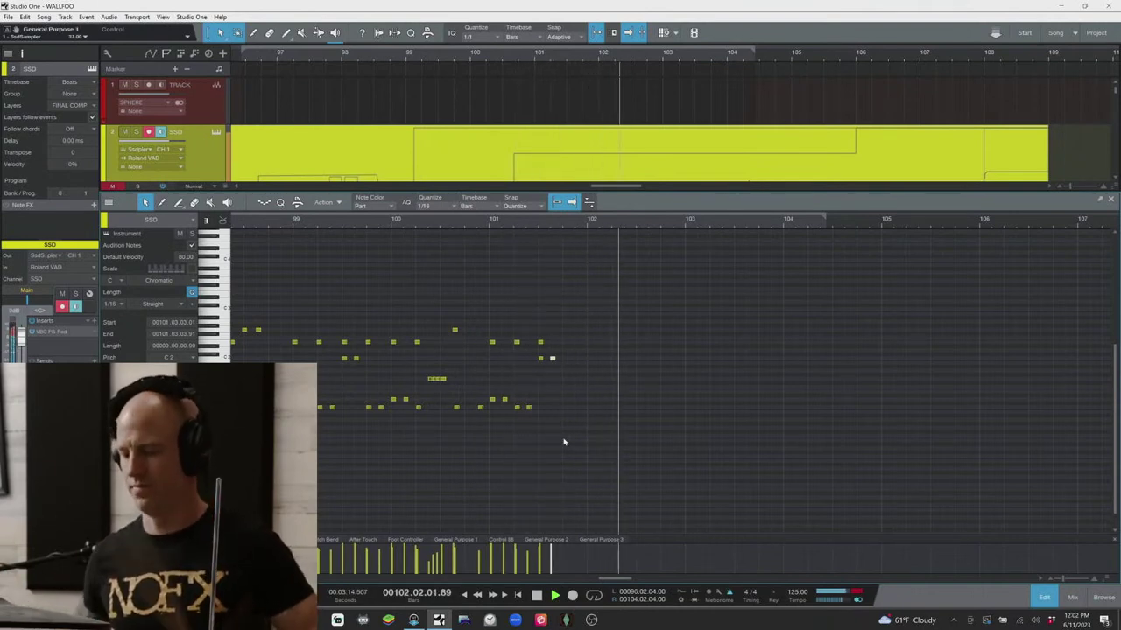
{"action": "key", "text": "space"}
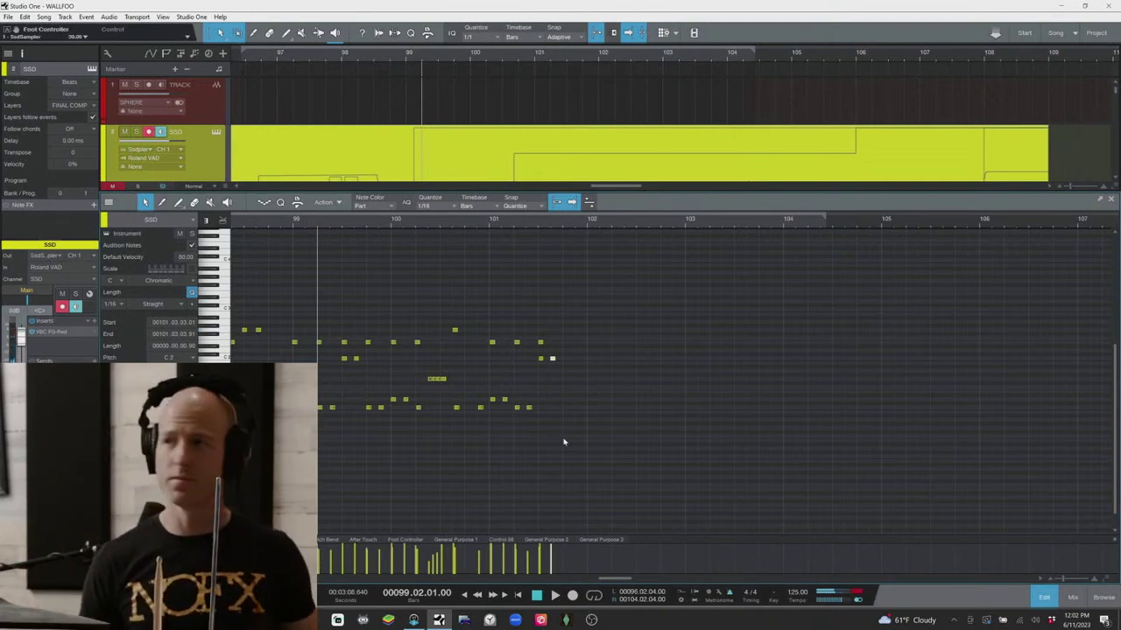
- Record a new ending for the drum part with the playhead starting at beat 2 of bar 99, and play it back
{"action": "key", "text": "KP_Multiply"}
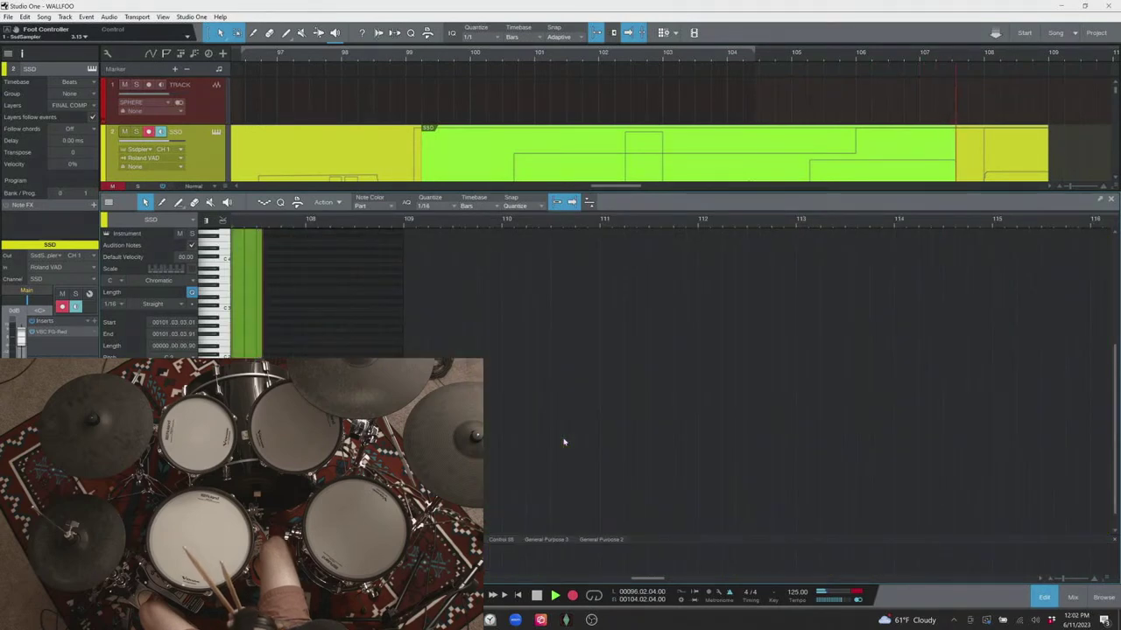
{"action": "key", "text": "space"}
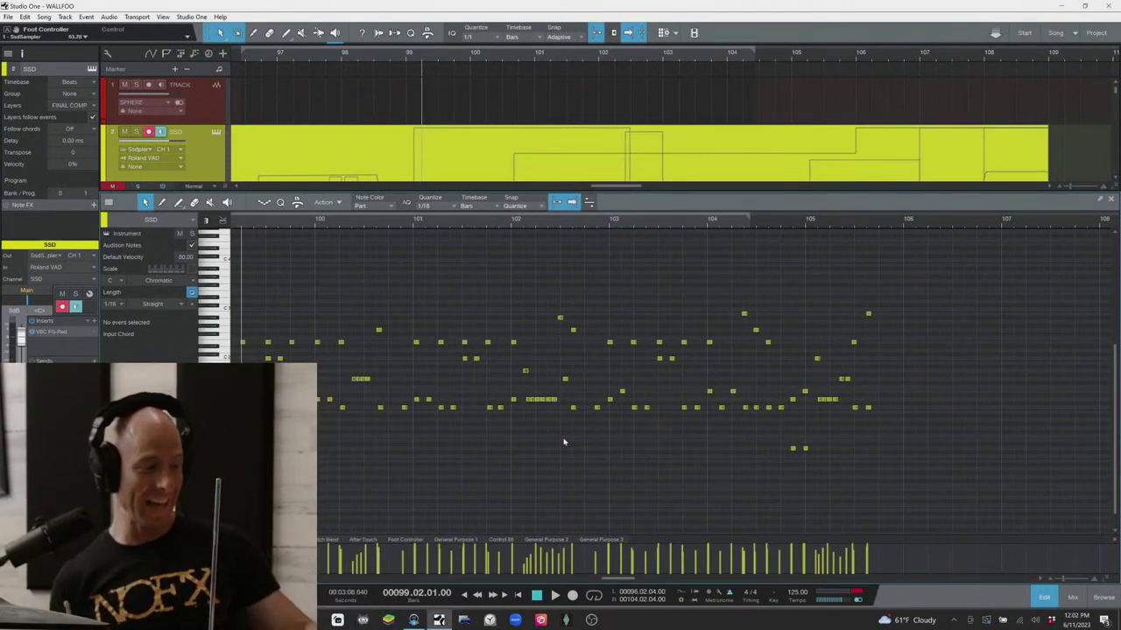
{"action": "key", "text": "space"}
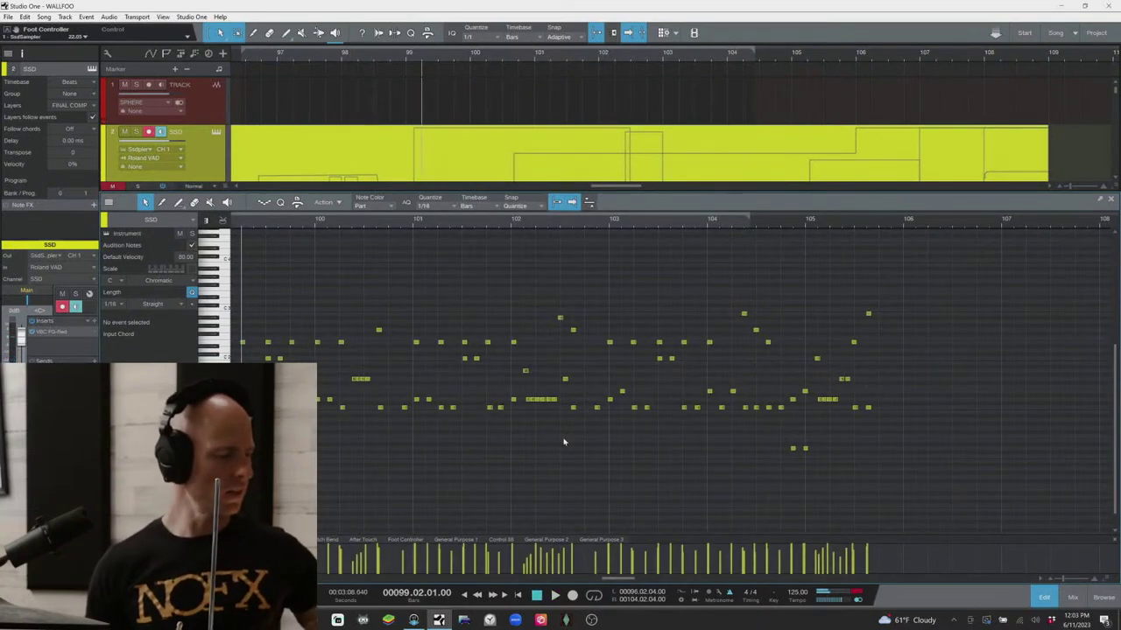
- Select the complete drum part on the SSD track and return the playhead to the start of the song
{"action": "key", "text": "w"}
{"action": "key", "text": "w"}
{"action": "key", "text": "w"}
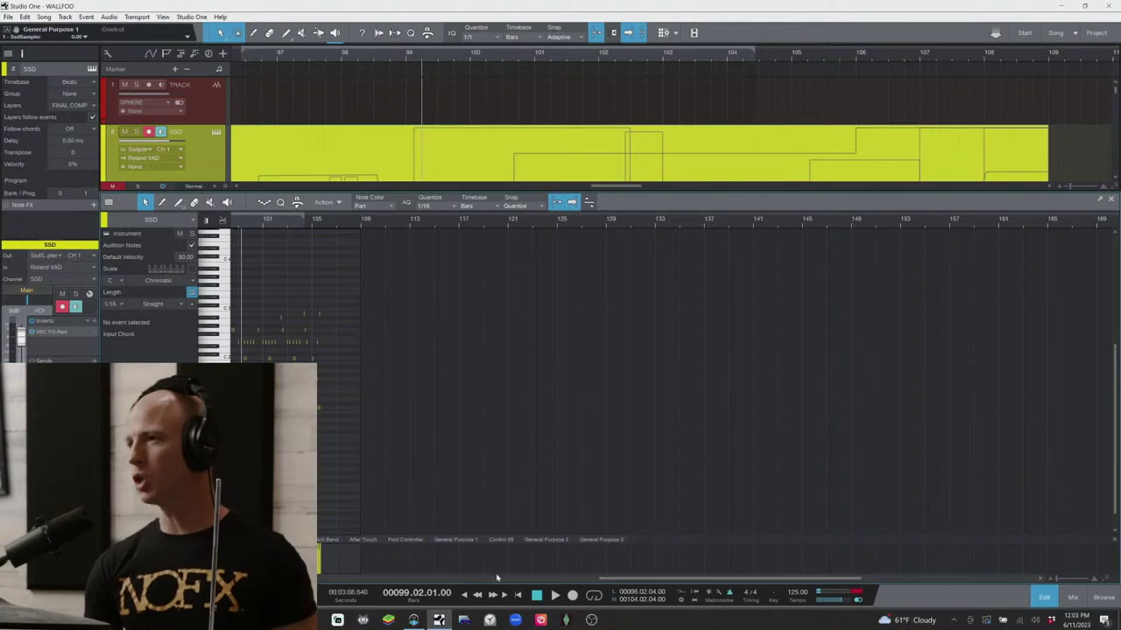
{"action": "scroll", "coordinate": [444, 157], "scroll_direction": "down", "scroll_amount": 2}
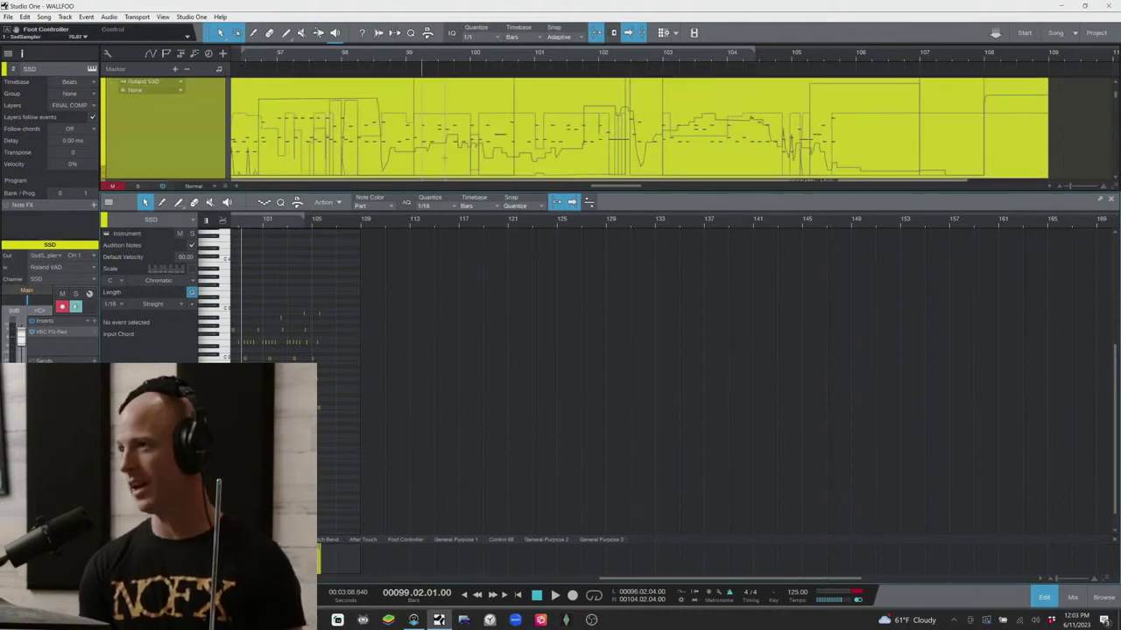
{"action": "left_click", "coordinate": [431, 172]}
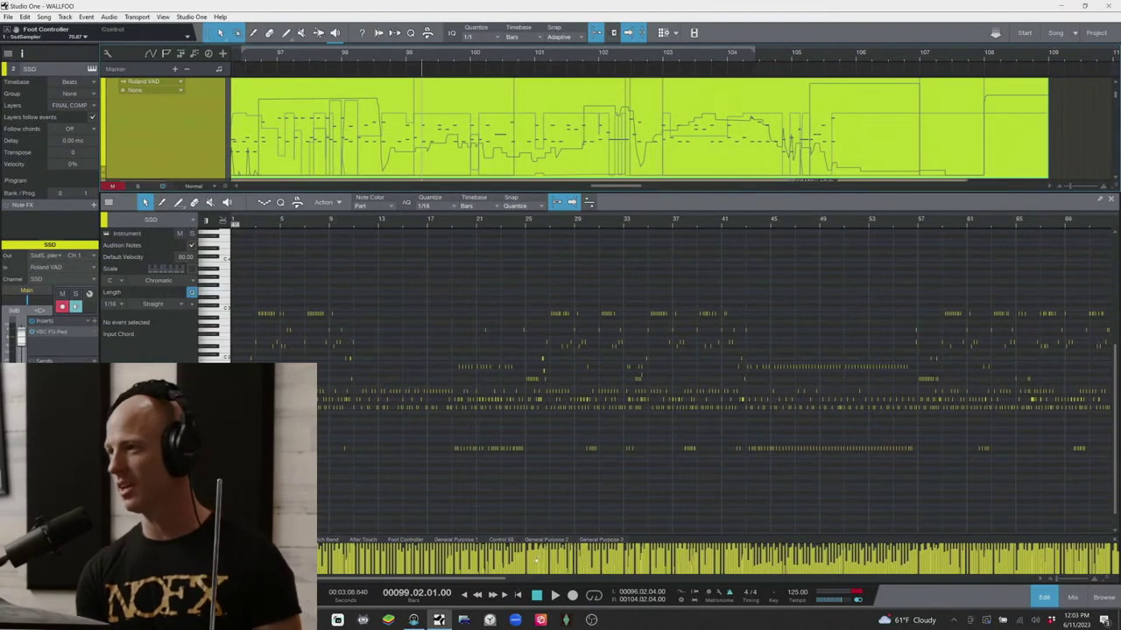
{"action": "key", "text": "comma"}
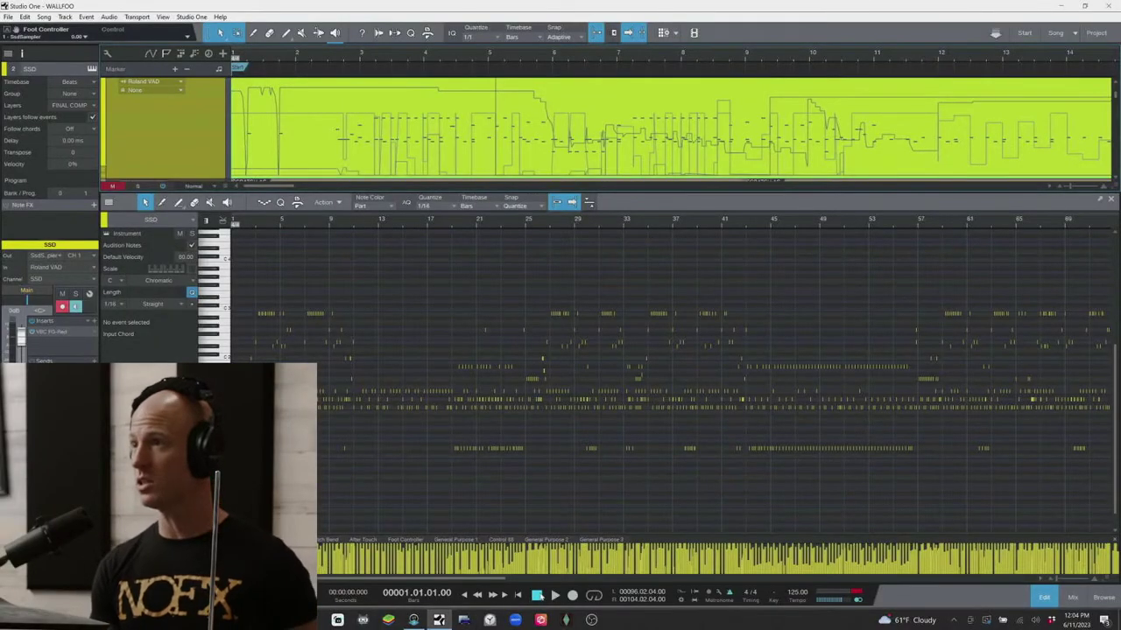
{"action": "key", "text": "space"}
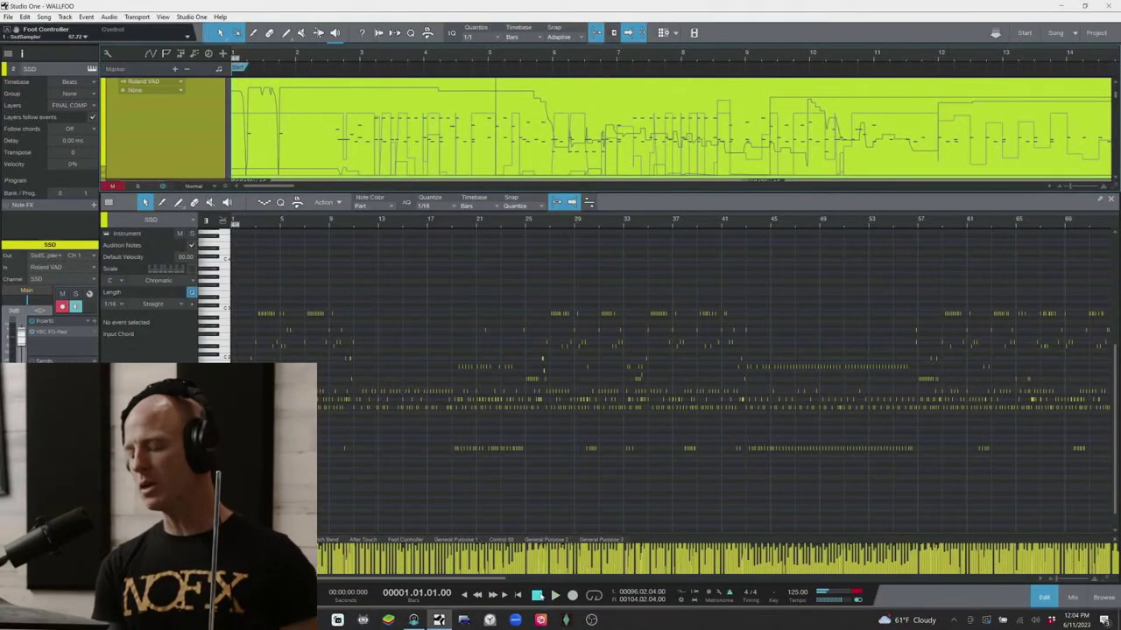